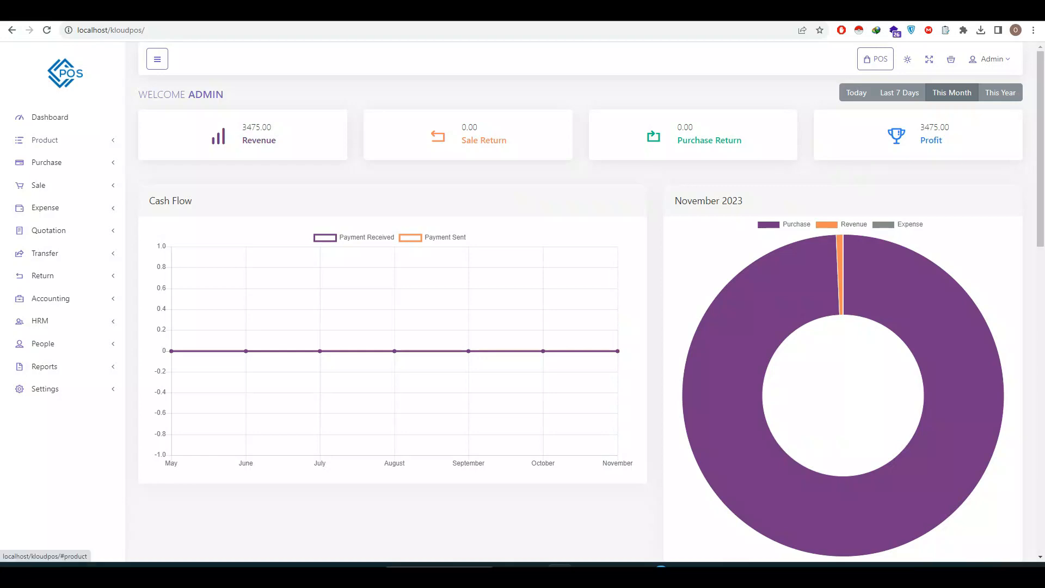
# Open the list of product categories
pyautogui.click(45, 140)
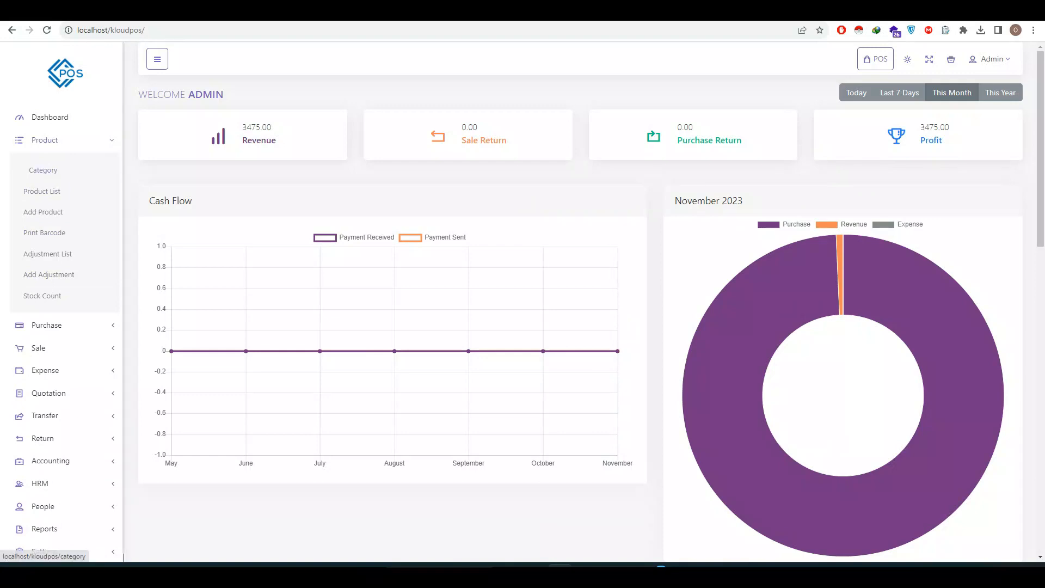
pyautogui.click(43, 170)
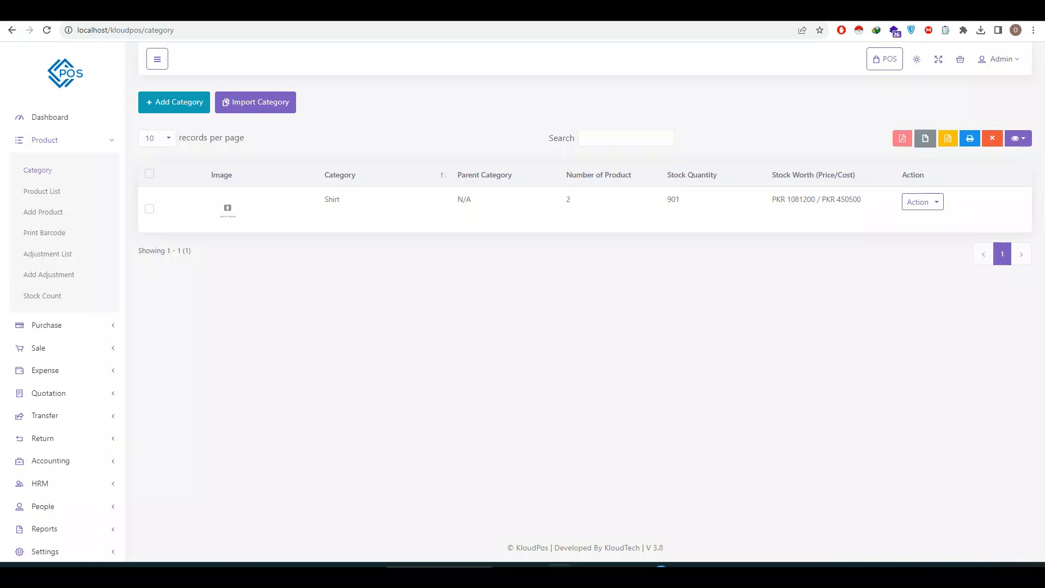
pyautogui.rightClick(661, 569)
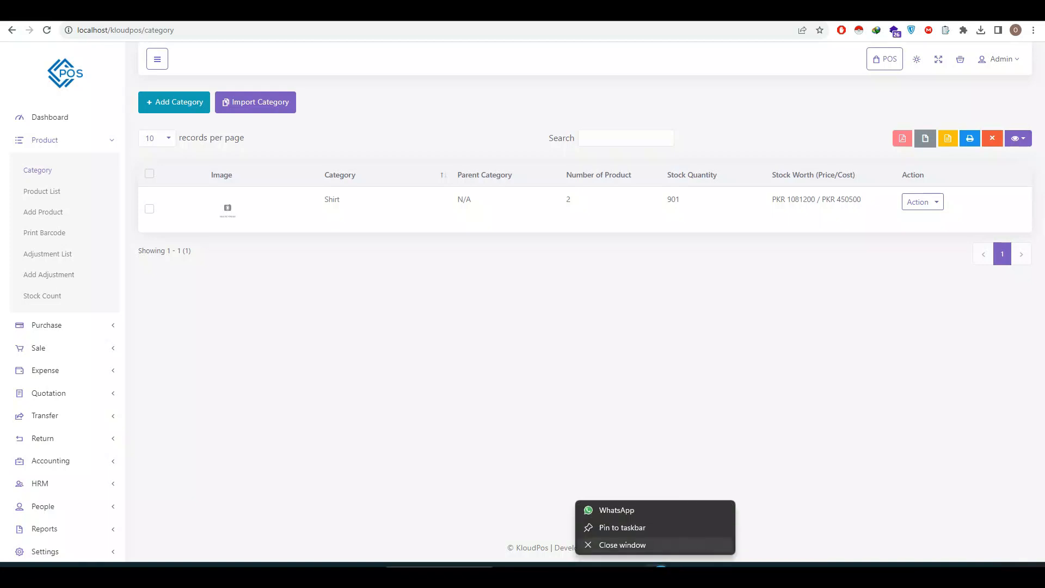
pyautogui.click(622, 545)
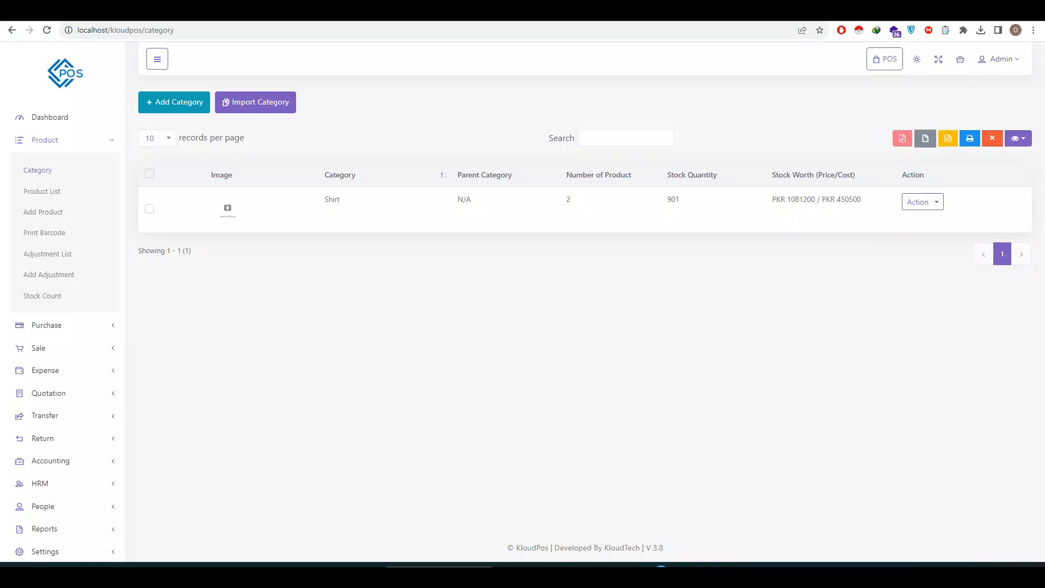
pyautogui.click(923, 202)
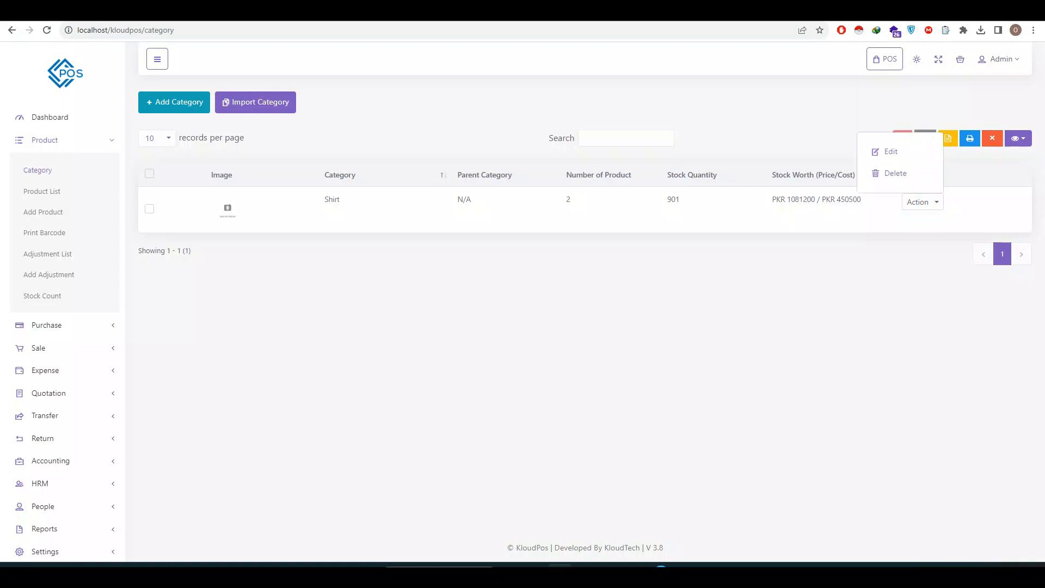
pyautogui.click(919, 202)
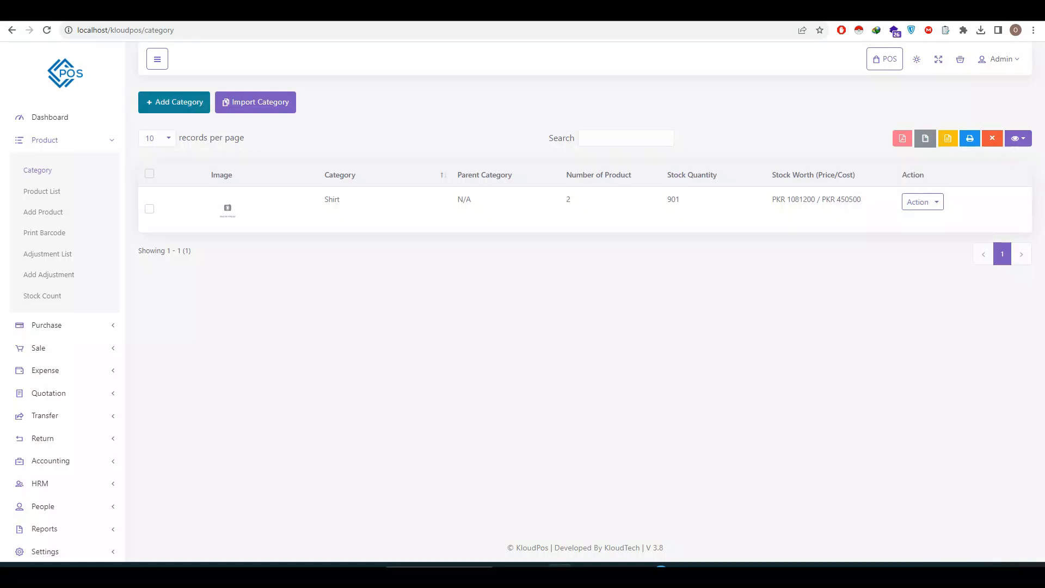
# Add a product category named Pants with no parent category
pyautogui.click(174, 102)
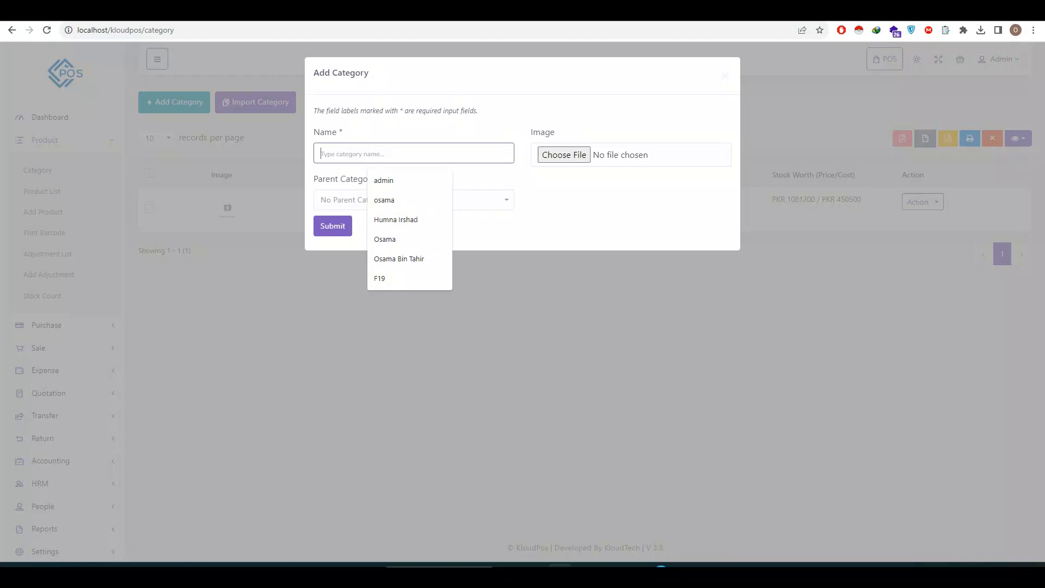
pyautogui.write('T-Shirt')
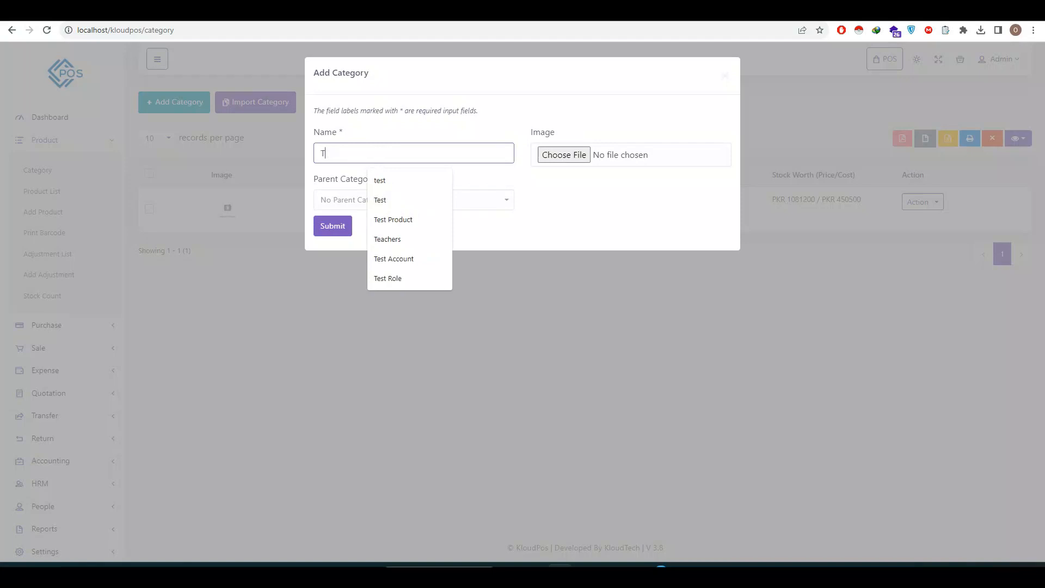
pyautogui.press('BackSpace')
pyautogui.press('BackSpace')
pyautogui.press('BackSpace')
pyautogui.press('BackSpace')
pyautogui.press('BackSpace')
pyautogui.write('P')
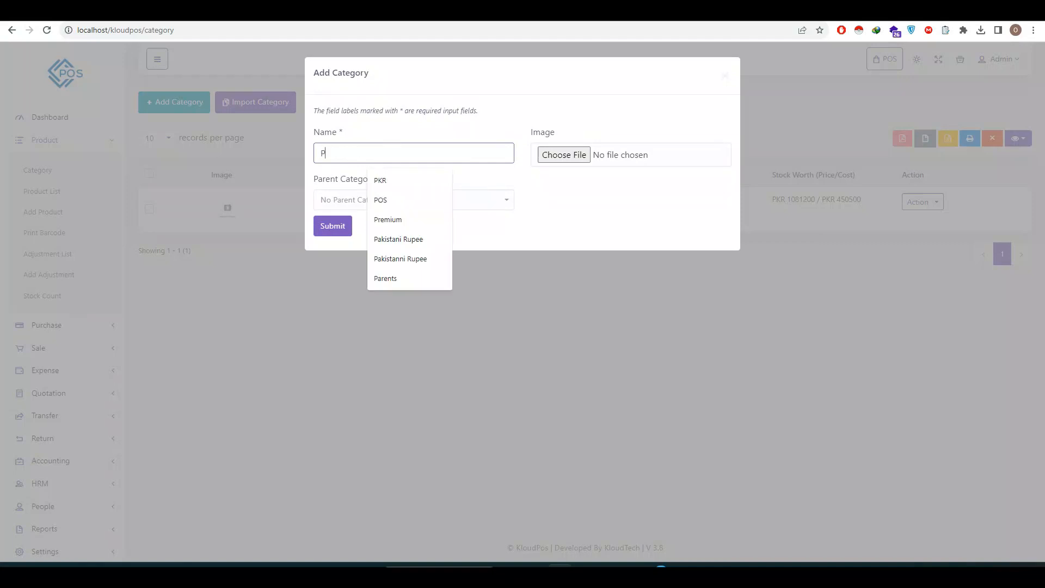
pyautogui.write('ants')
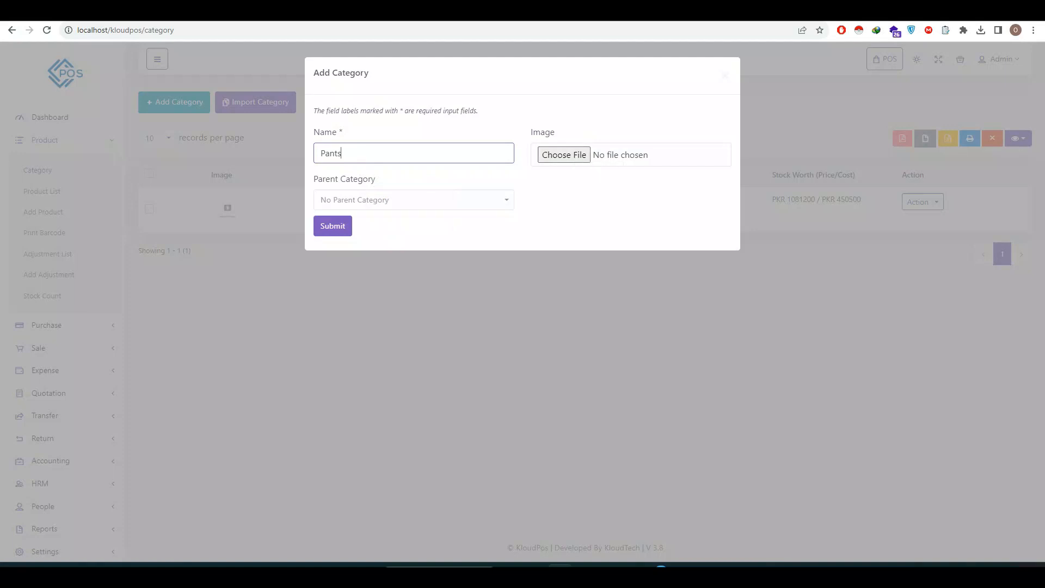
pyautogui.click(333, 226)
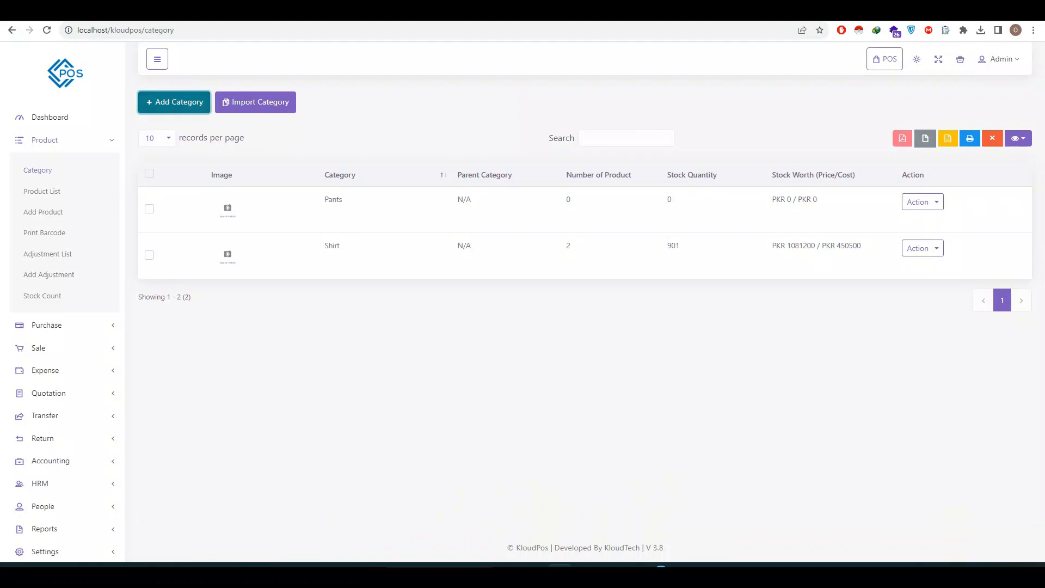
# Add a category named Dress Pant with Pants as its parent category
pyautogui.click(175, 101)
pyautogui.click(414, 153)
pyautogui.write('Dress Pants')
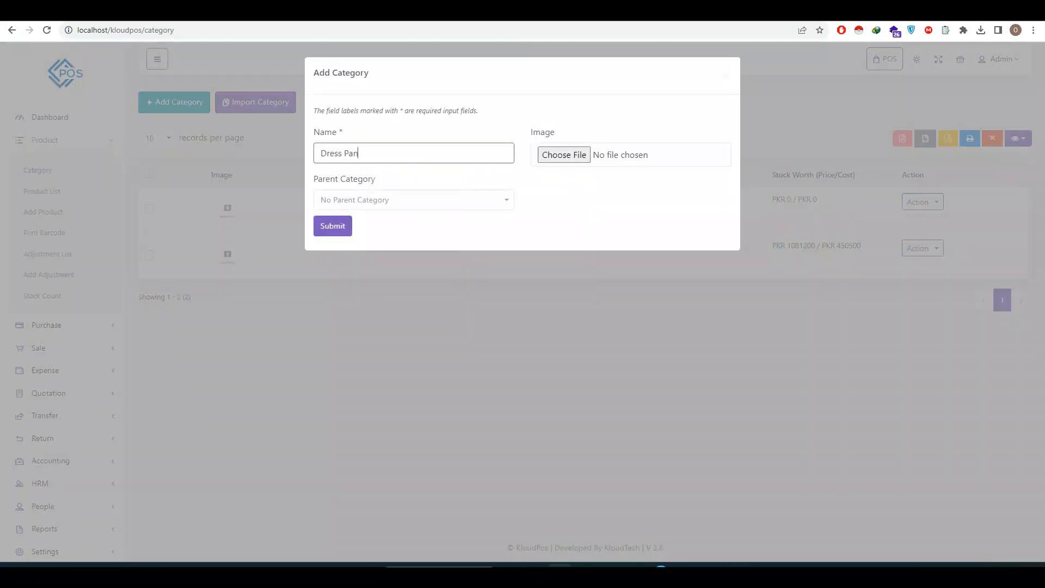
pyautogui.press('Tab')
pyautogui.press('Tab')
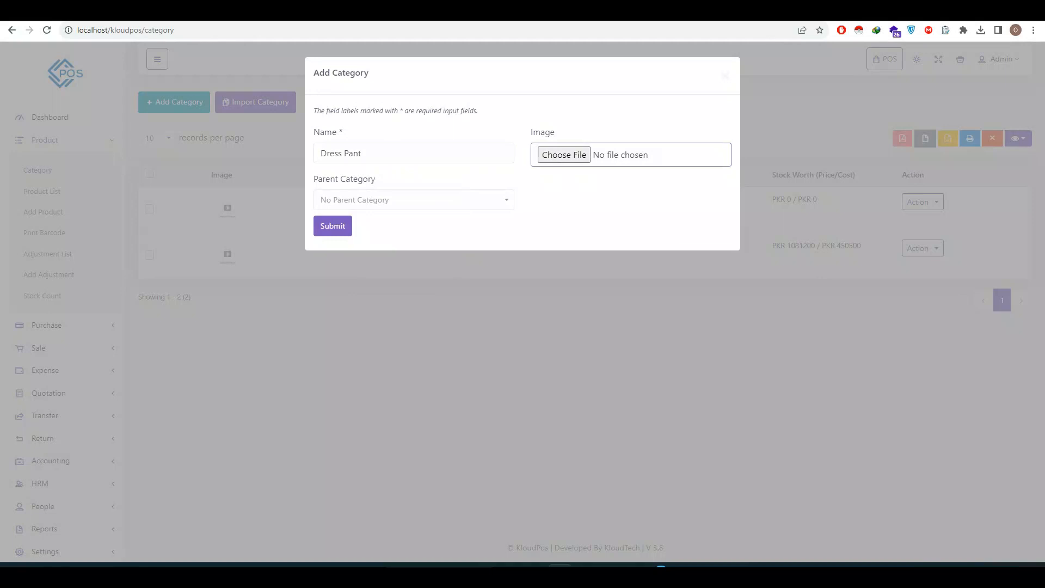
pyautogui.press('space')
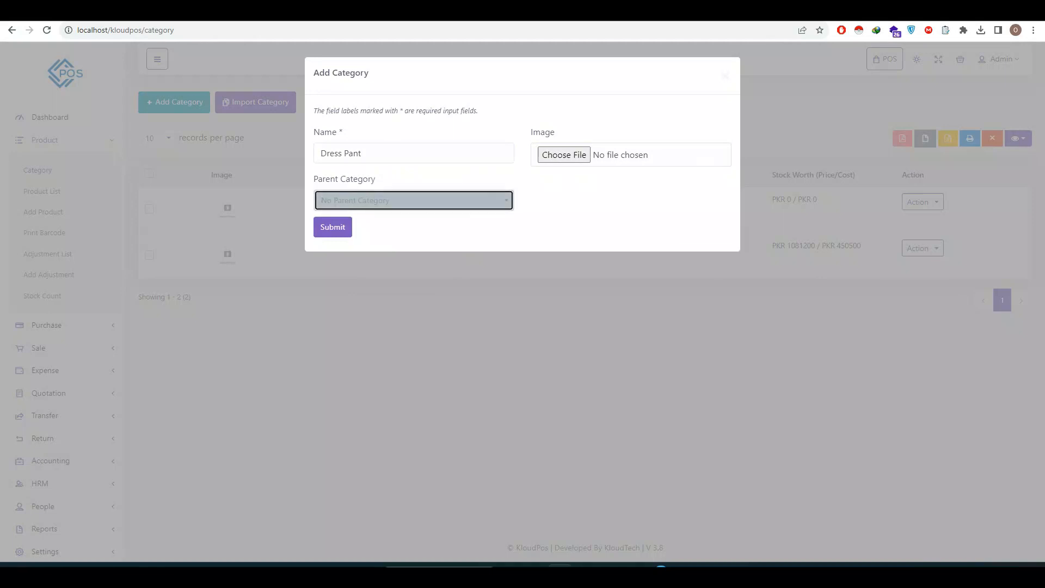
pyautogui.press('Down')
pyautogui.press('Down')
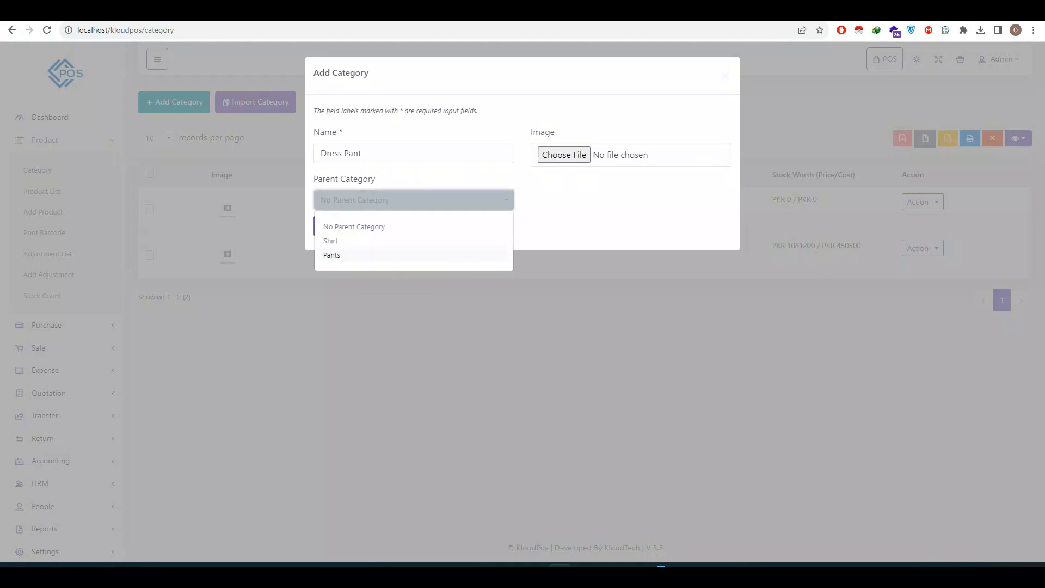
pyautogui.press('Return')
pyautogui.press('Tab')
pyautogui.press('Return')
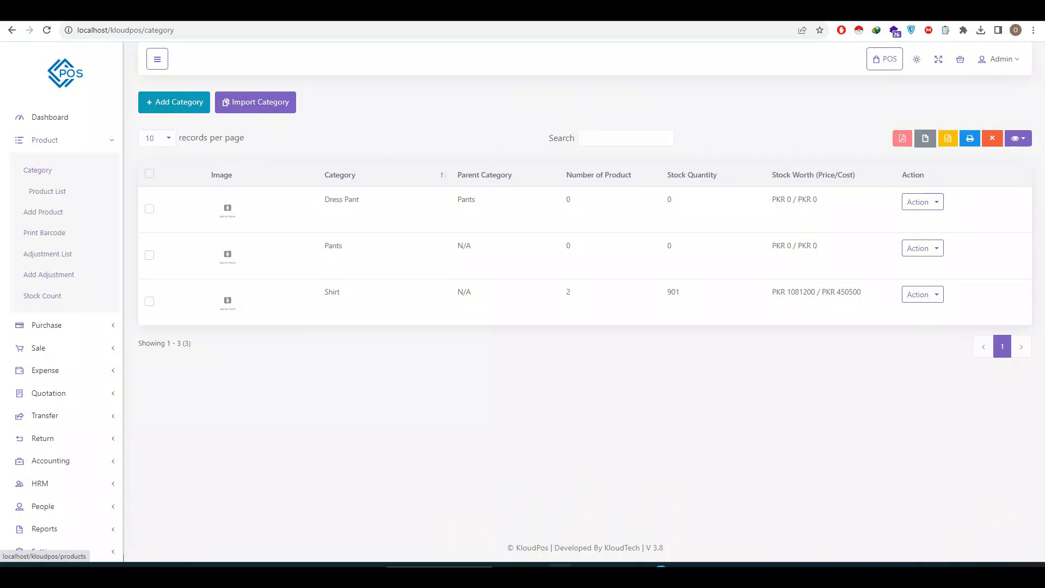
# View the Large Shirt's details from the product list and try out their print option
pyautogui.click(47, 191)
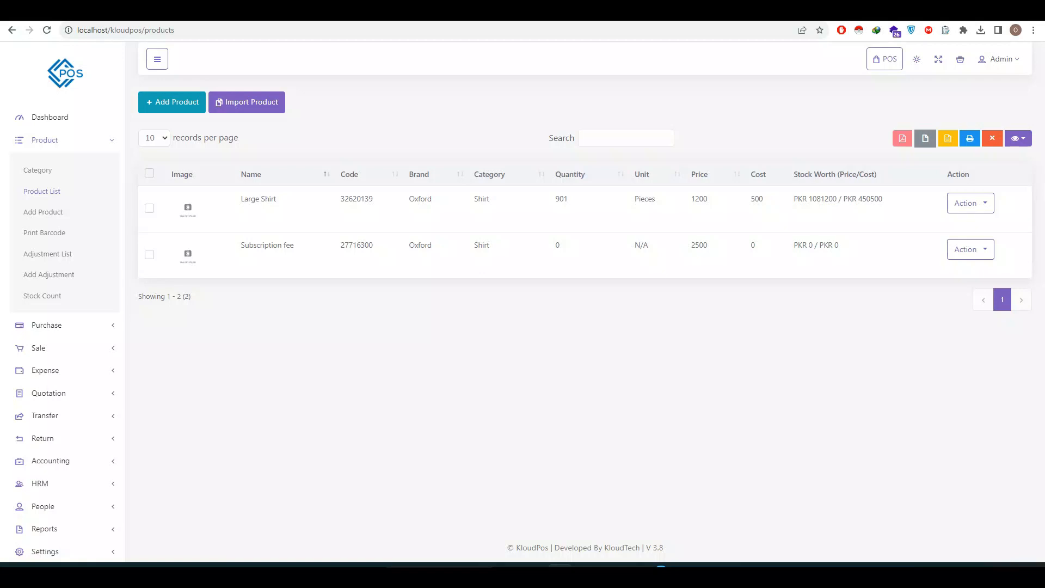
pyautogui.click(971, 203)
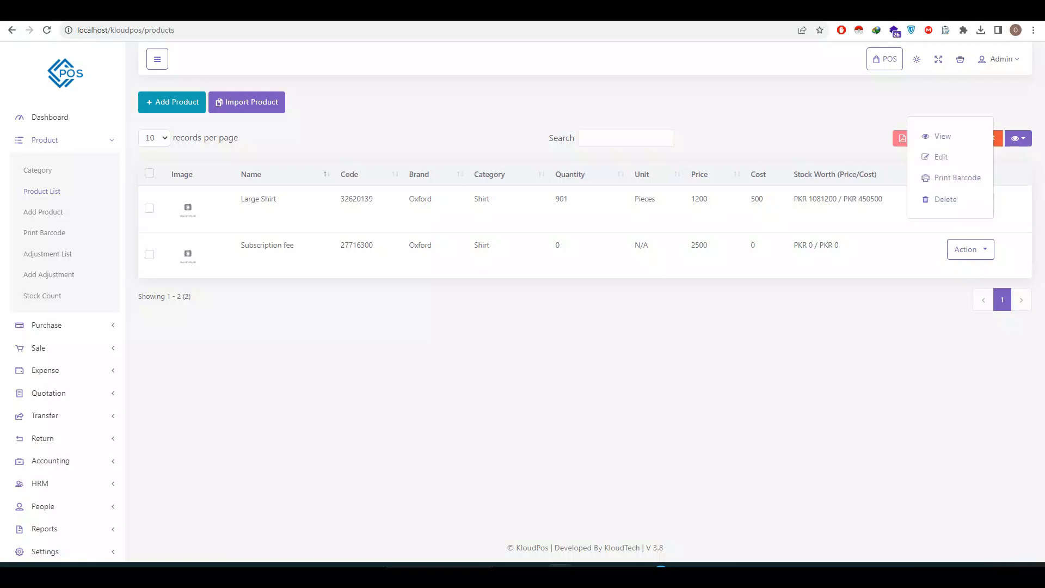
pyautogui.click(942, 136)
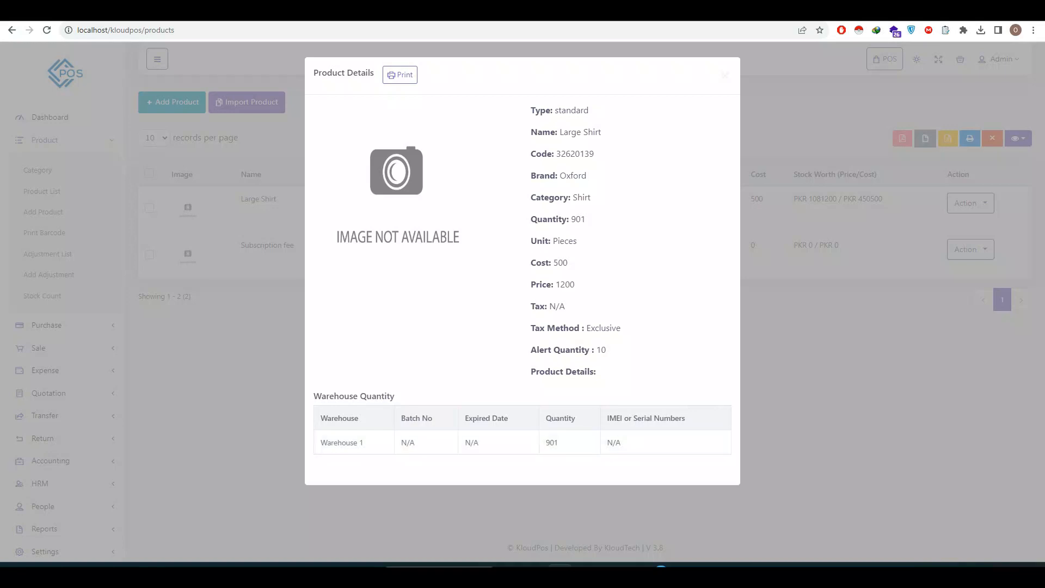
pyautogui.click(400, 75)
pyautogui.press('Escape')
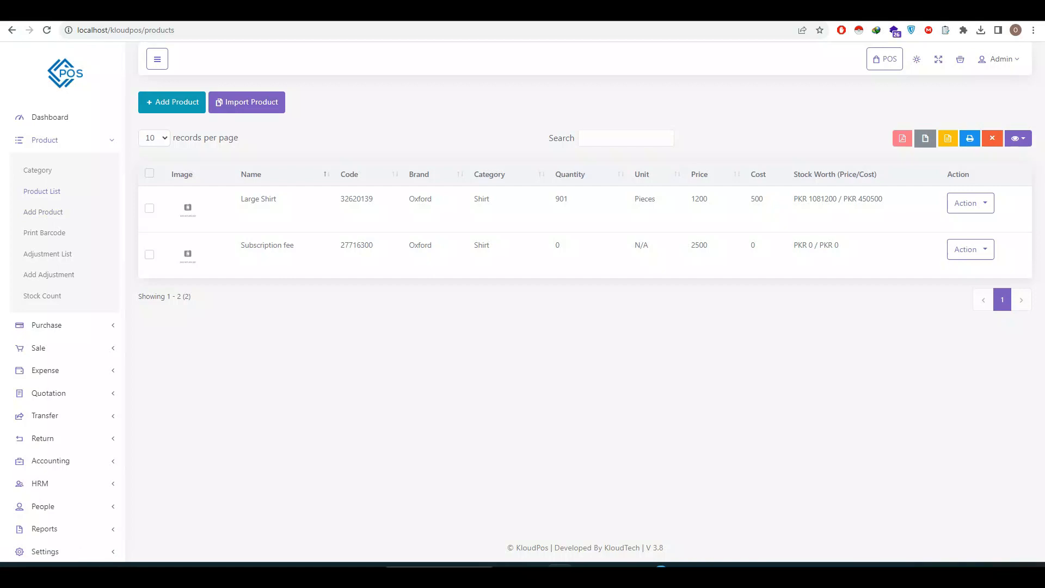
# Search the product list for "Large" and for "500", clearing the search after each
pyautogui.click(626, 139)
pyautogui.write('Large')
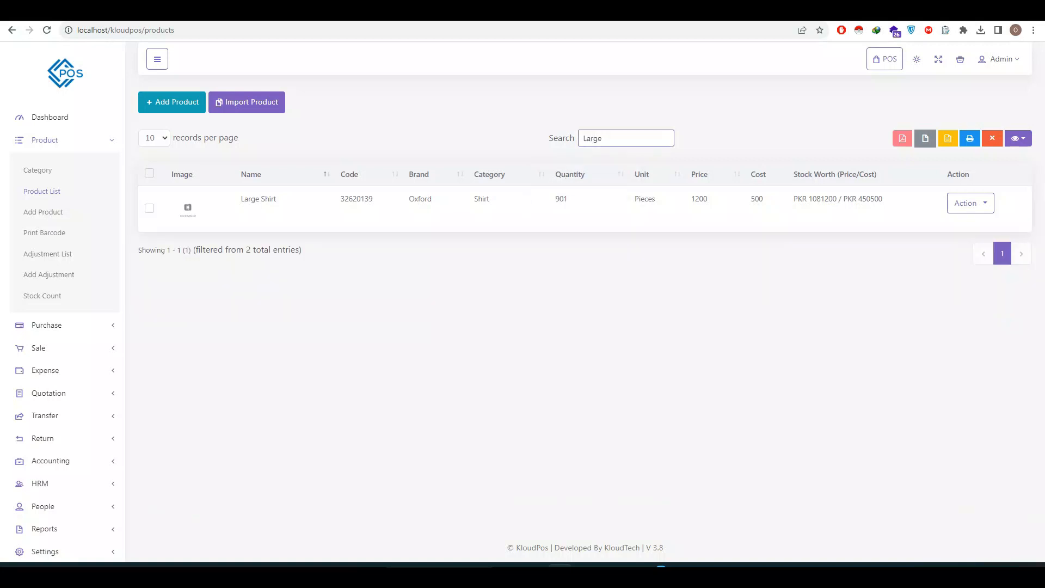
pyautogui.press('BackSpace')
pyautogui.press('BackSpace')
pyautogui.press('BackSpace')
pyautogui.press('BackSpace')
pyautogui.press('BackSpace')
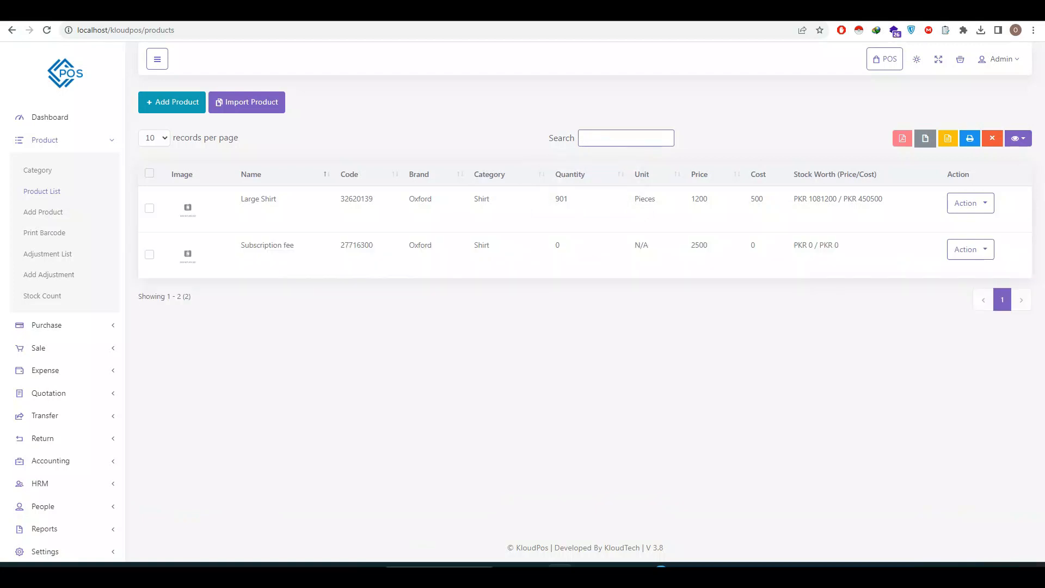
pyautogui.write('500')
pyautogui.press('BackSpace')
pyautogui.press('BackSpace')
pyautogui.press('BackSpace')
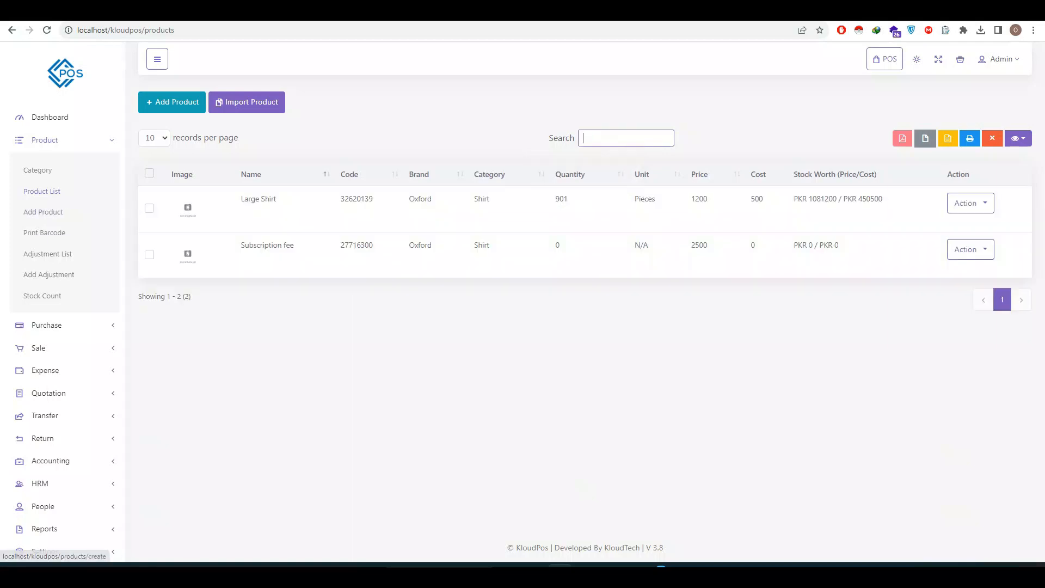
# Start a new product and look over all the fields and options of its form
pyautogui.click(172, 102)
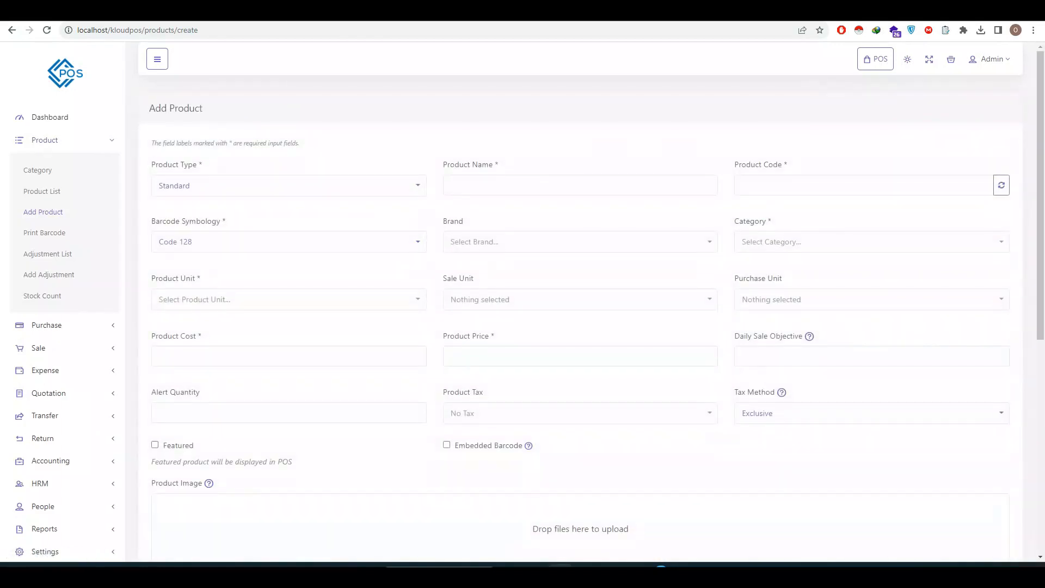
pyautogui.scroll(-7, 580, 304)
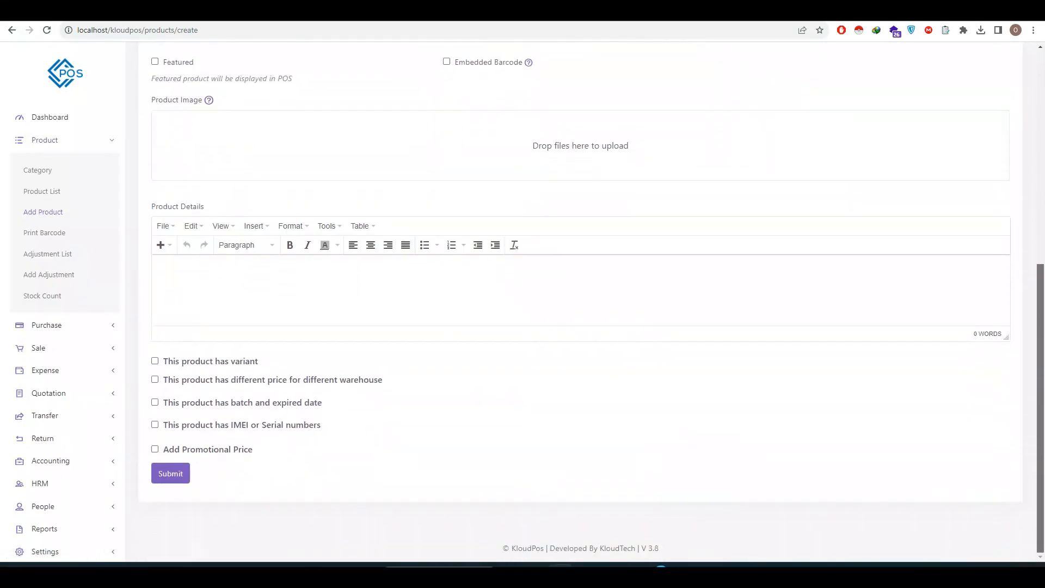
pyautogui.scroll(6, 581, 305)
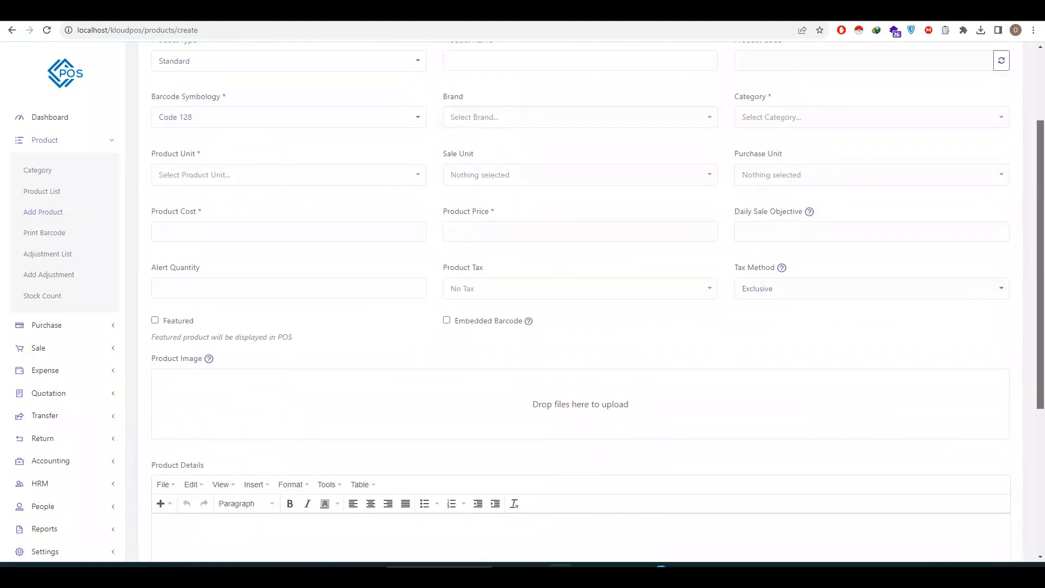
pyautogui.scroll(1, 592, 302)
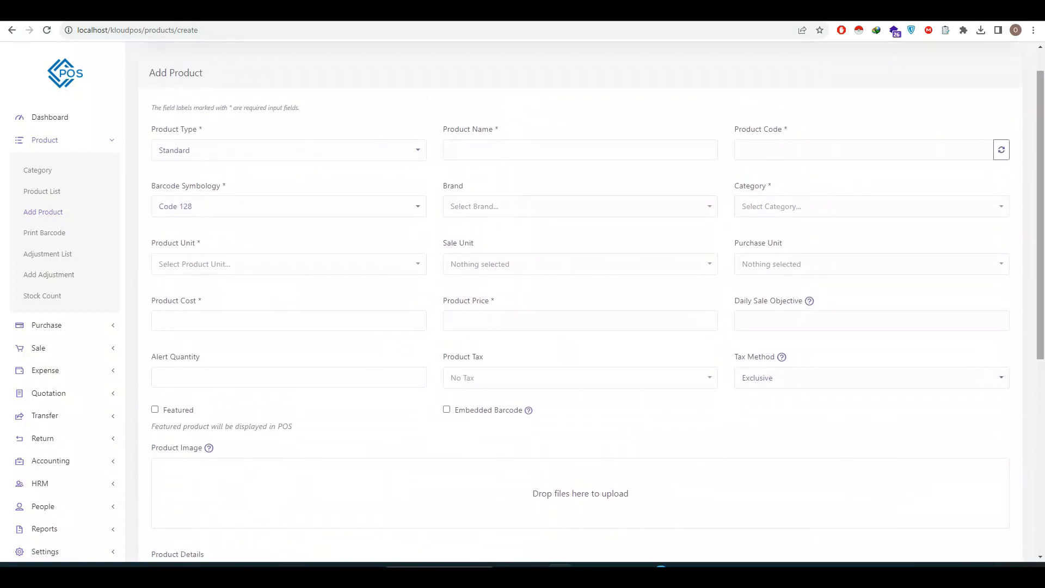
# Keep the product type Standard, name the product Blue Jeans and generate its product code
pyautogui.click(413, 153)
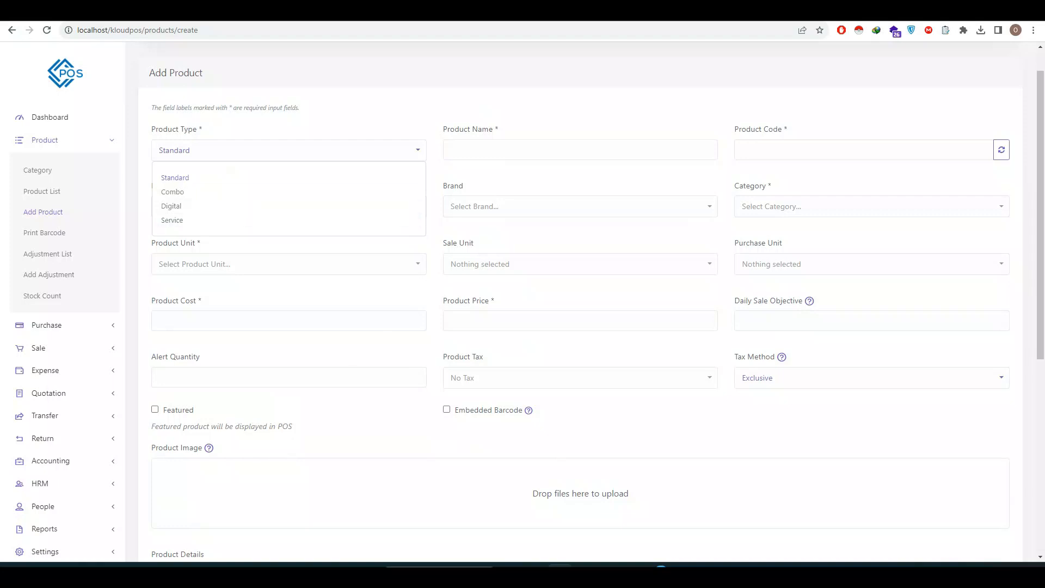
pyautogui.click(411, 151)
pyautogui.click(496, 150)
pyautogui.write('Blue')
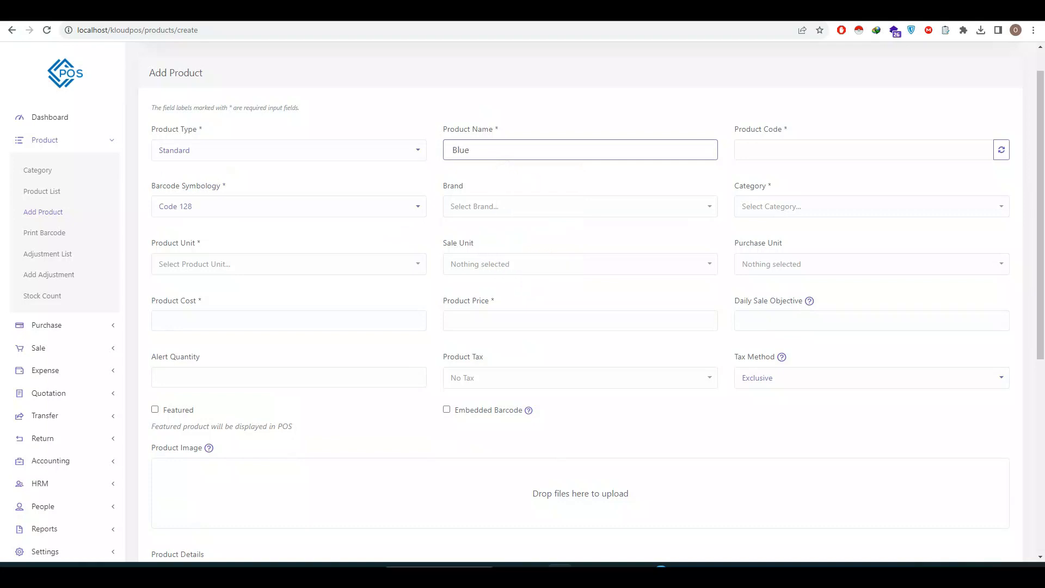
pyautogui.write(' Jeans')
pyautogui.click(1002, 150)
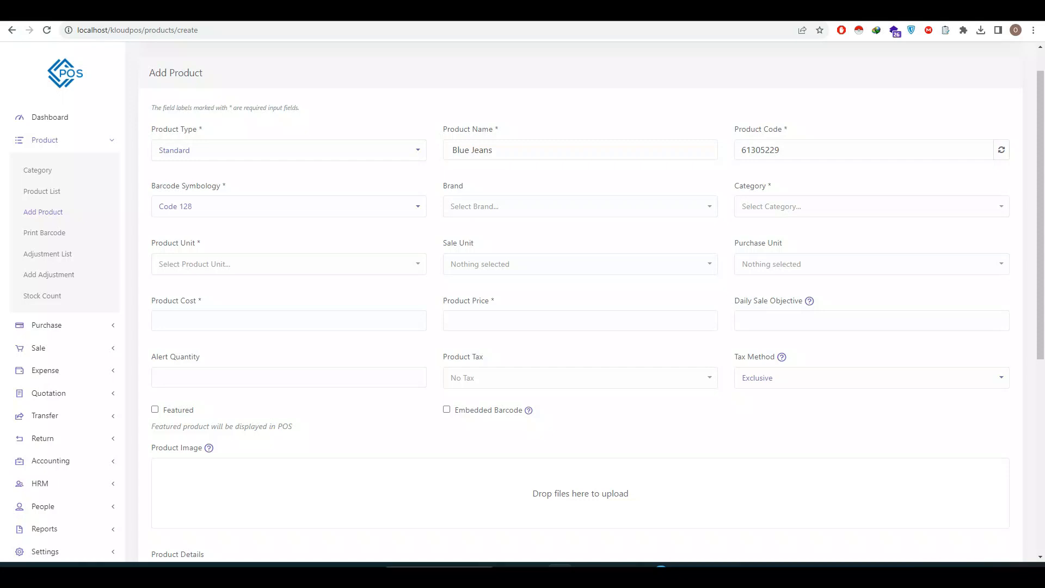
pyautogui.press('Tab')
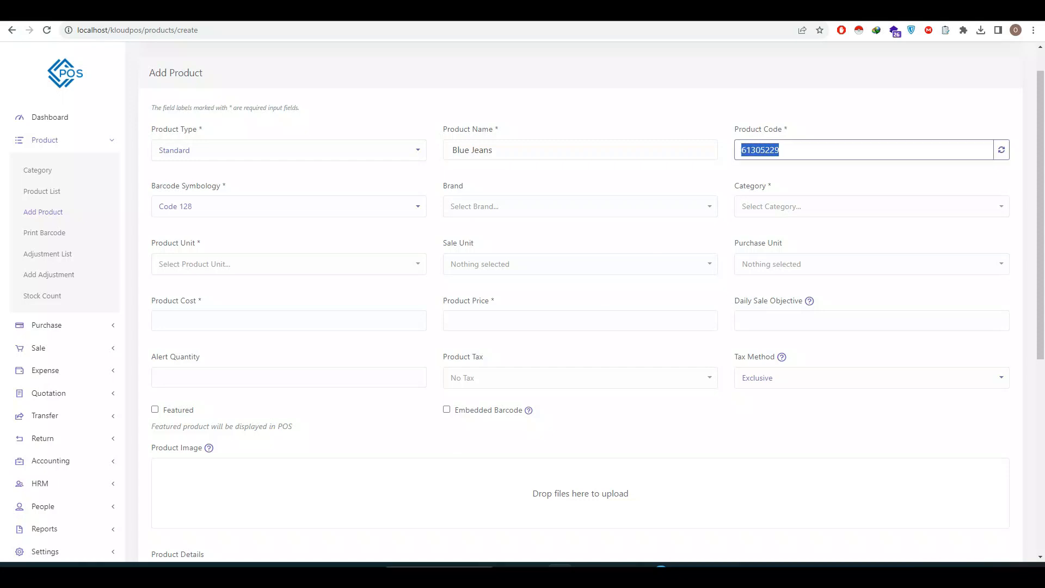
# Keep Code 128 as the barcode symbology and set the product's brand to Oxford
pyautogui.click(413, 208)
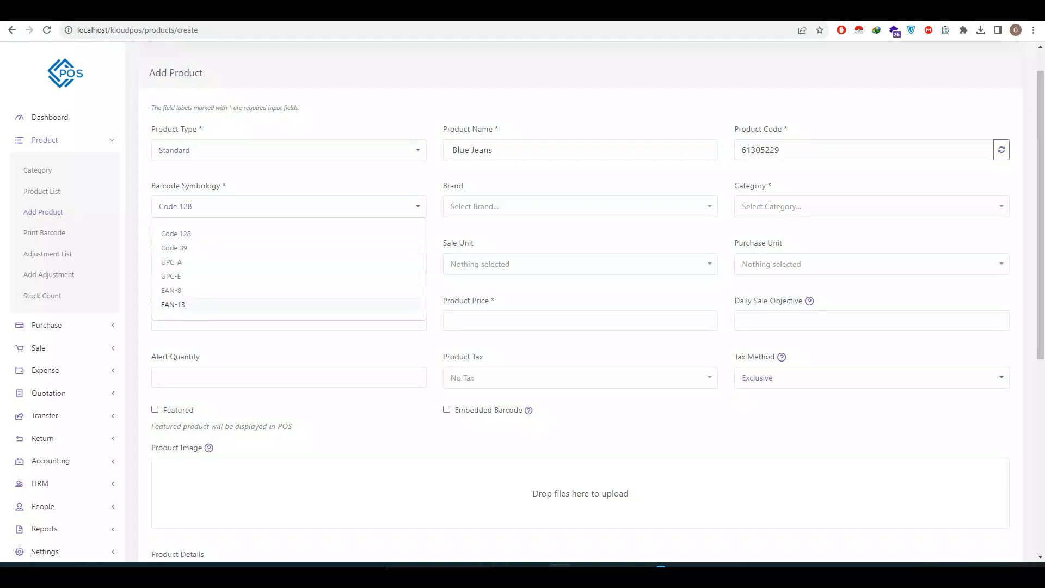
pyautogui.click(413, 208)
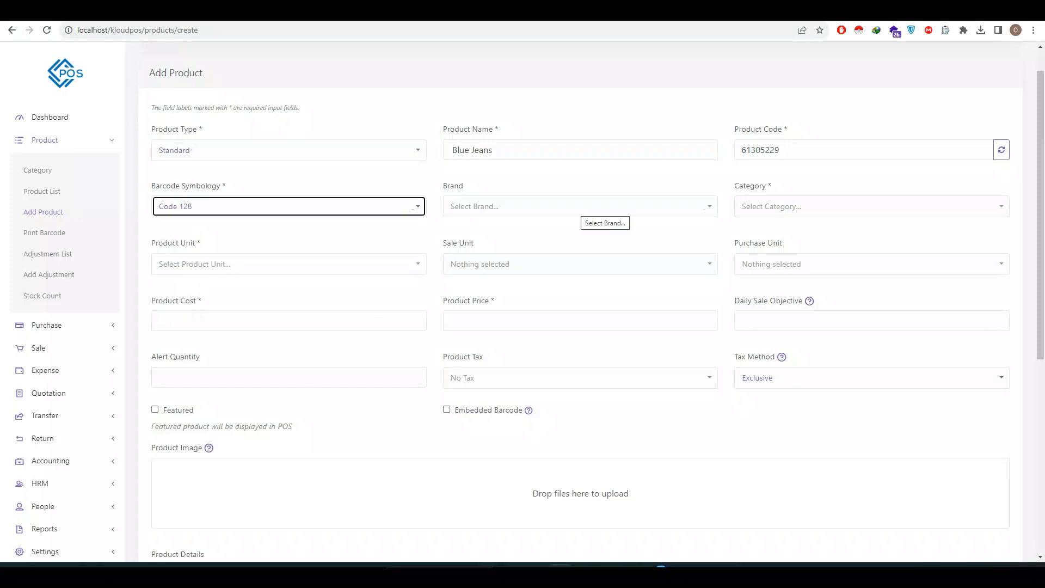
pyautogui.click(704, 208)
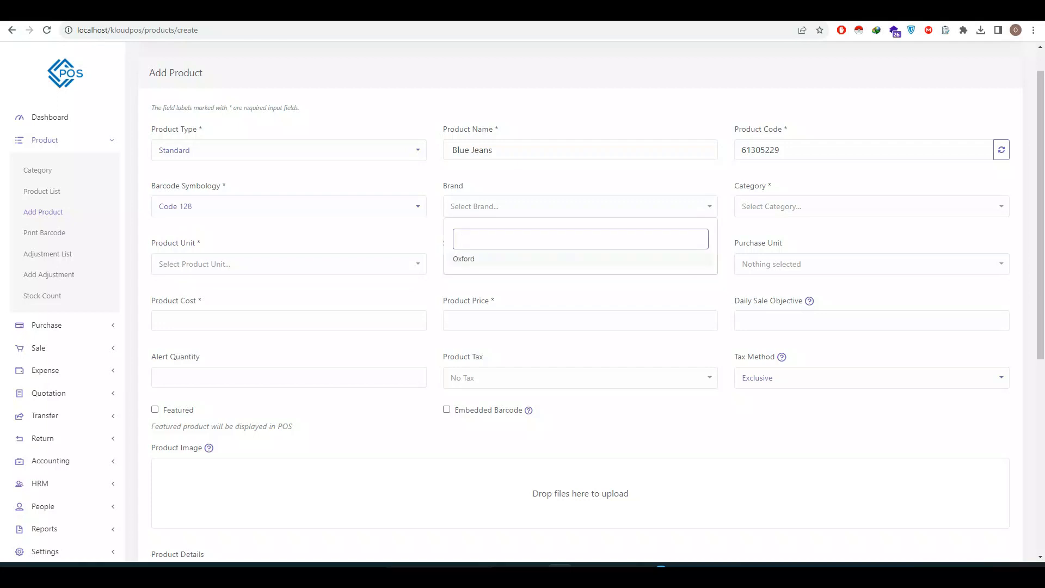
pyautogui.click(464, 259)
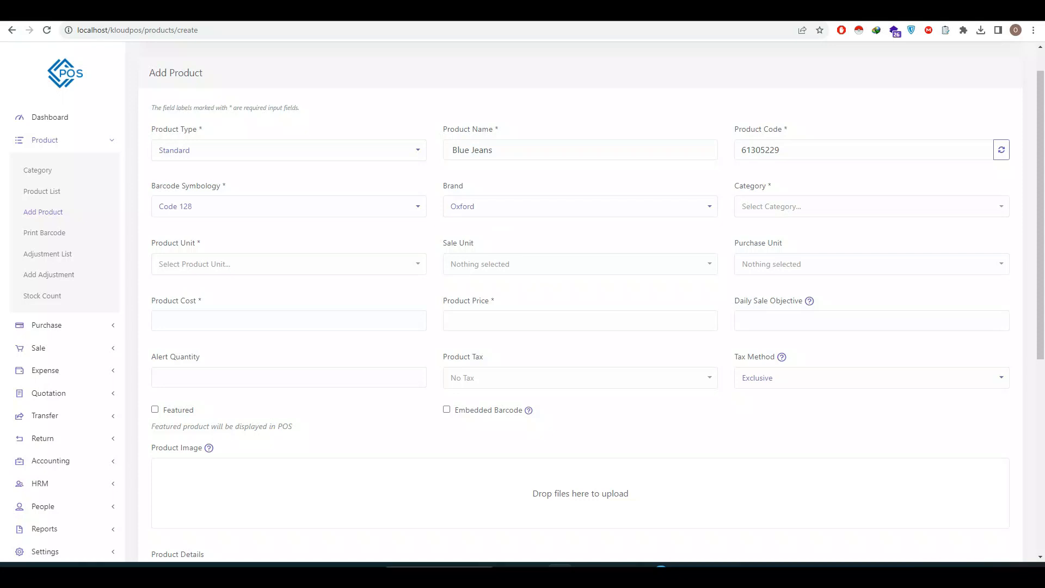
# Add a brand titled Denim in the brand settings, without an image
pyautogui.click(44, 140)
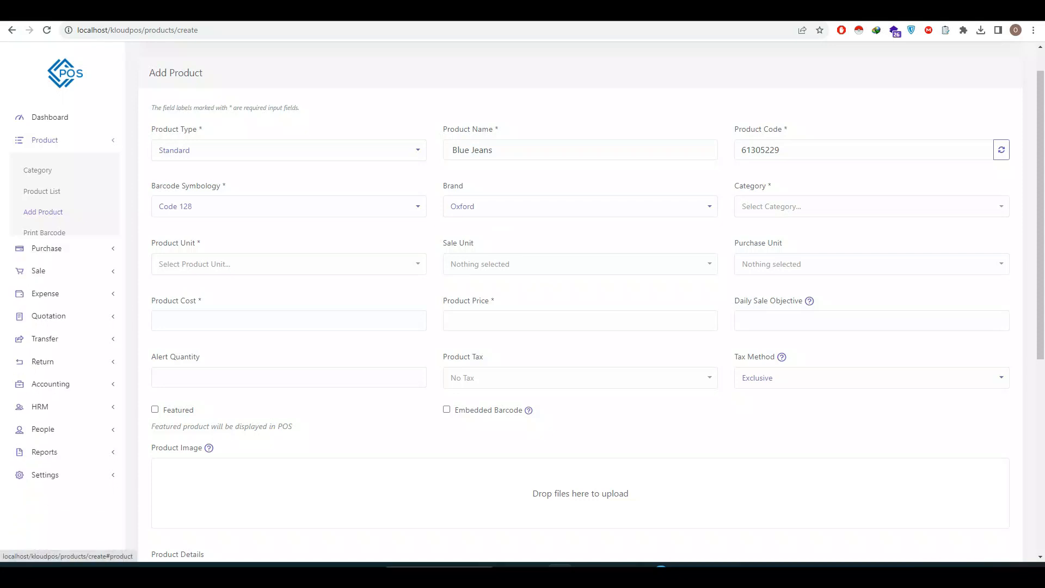
pyautogui.click(44, 389)
pyautogui.scroll(-3, 45, 386)
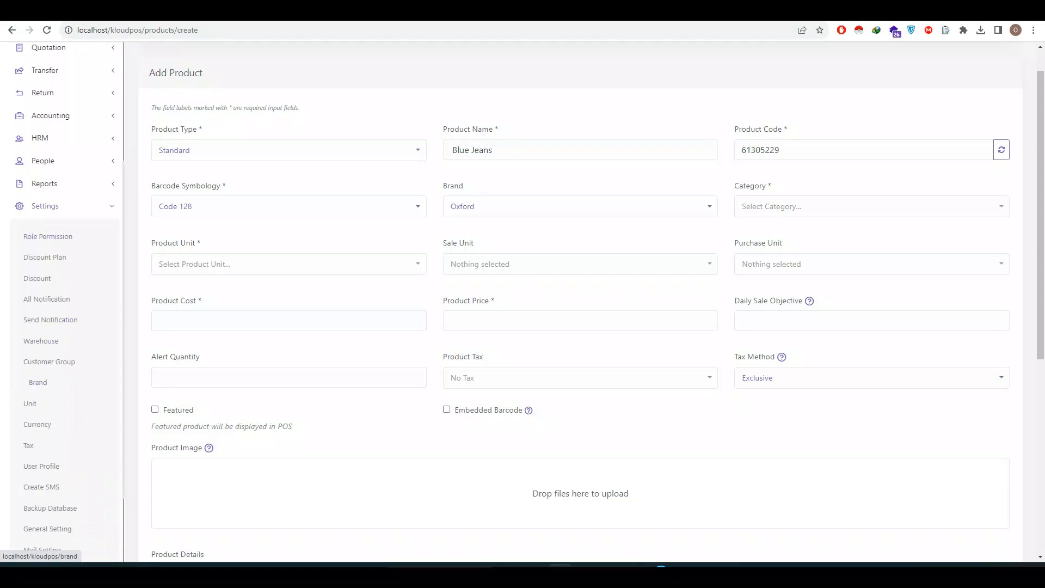
pyautogui.click(39, 382)
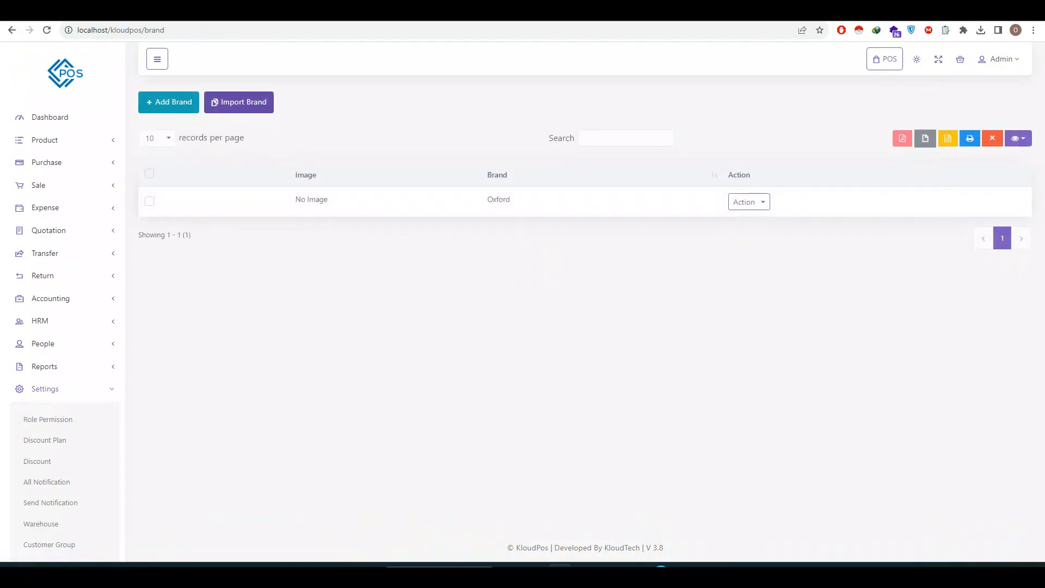
pyautogui.click(170, 104)
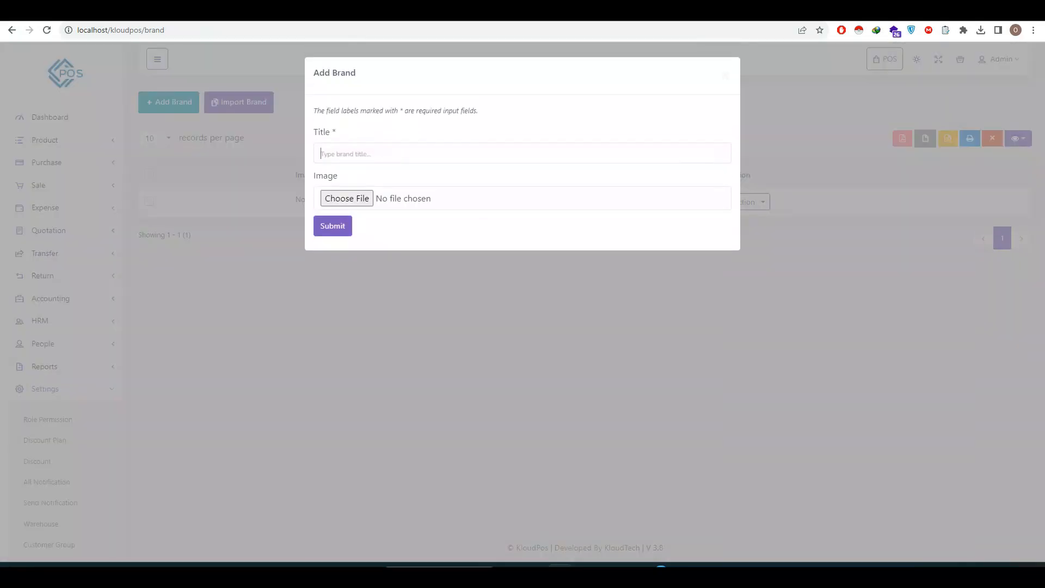
pyautogui.write('Denim')
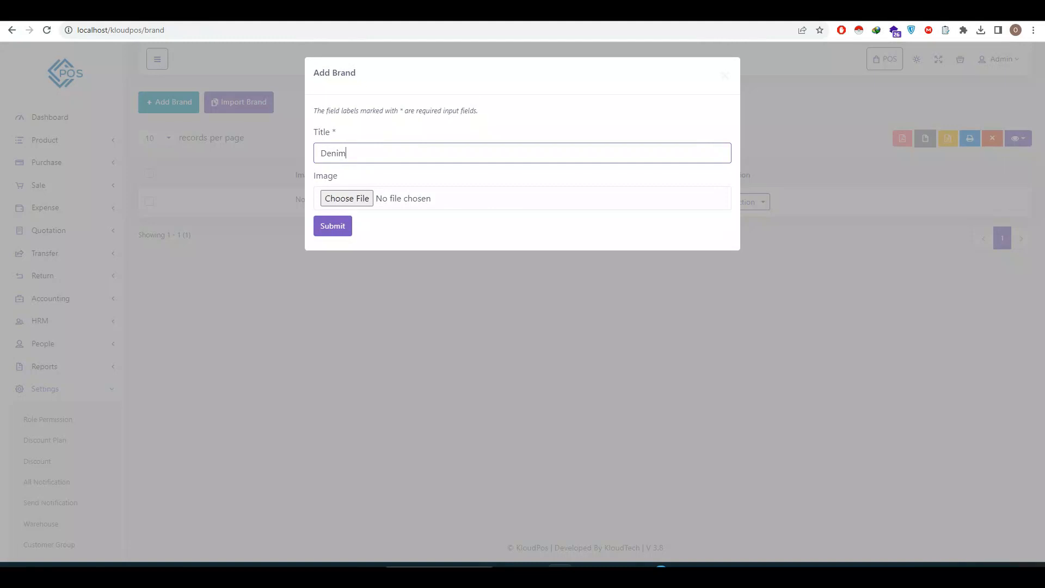
pyautogui.click(332, 226)
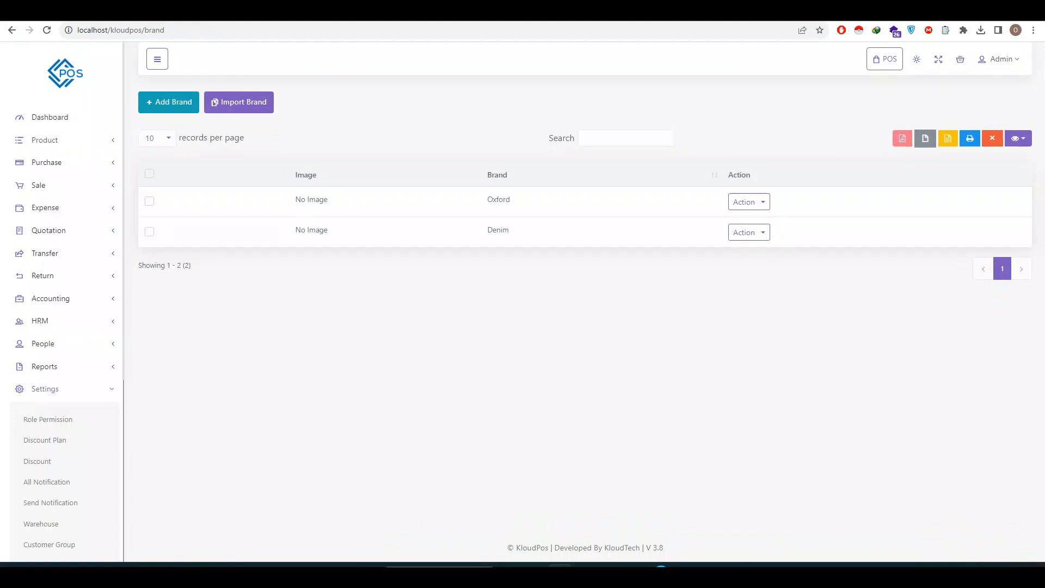
# Start a new product named Blue Jeans and generate its product code
pyautogui.click(45, 140)
pyautogui.click(49, 212)
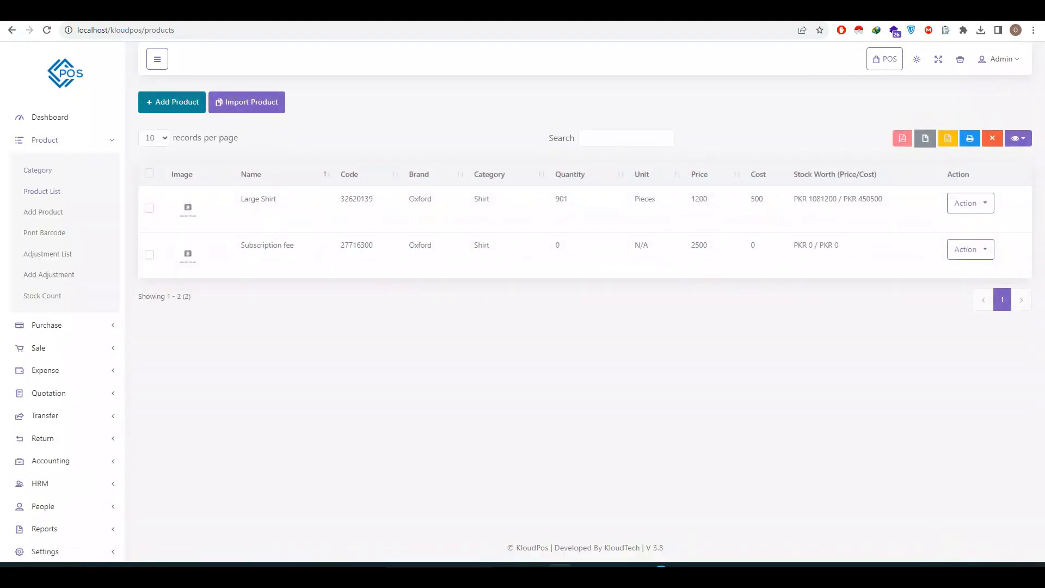
pyautogui.click(49, 211)
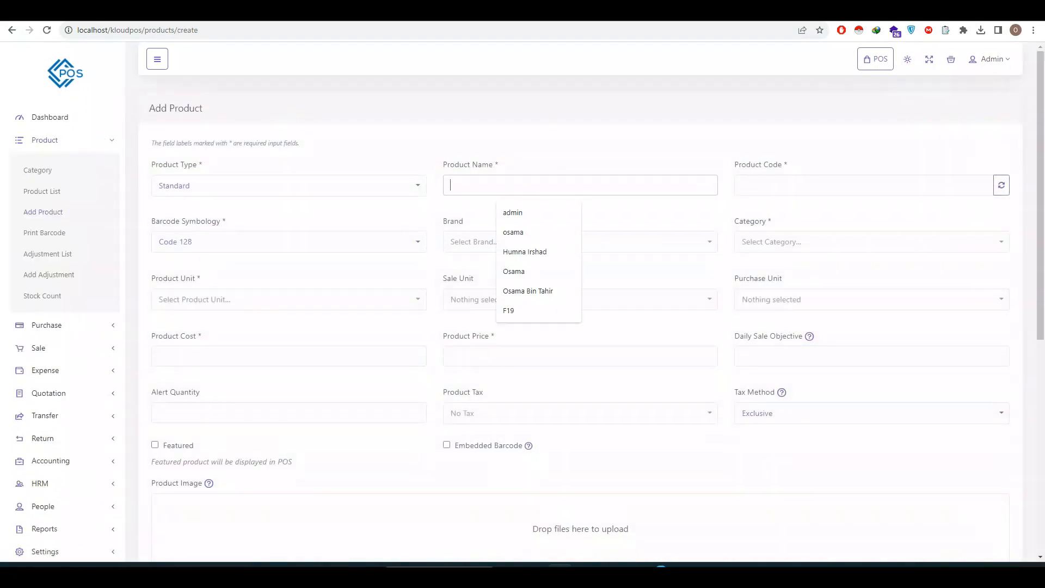
pyautogui.write('Blue')
pyautogui.write(' Jeab')
pyautogui.write('ns')
pyautogui.press('Tab')
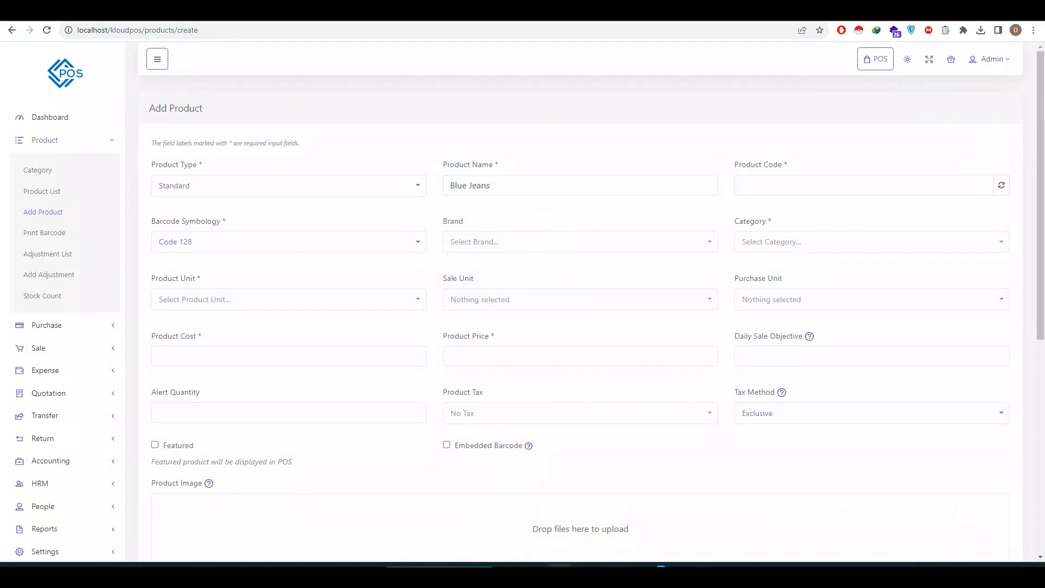
pyautogui.click(1002, 186)
# Set the Blue Jeans product's brand to Denim and category to Pants, and check the available product units without choosing one
pyautogui.click(704, 243)
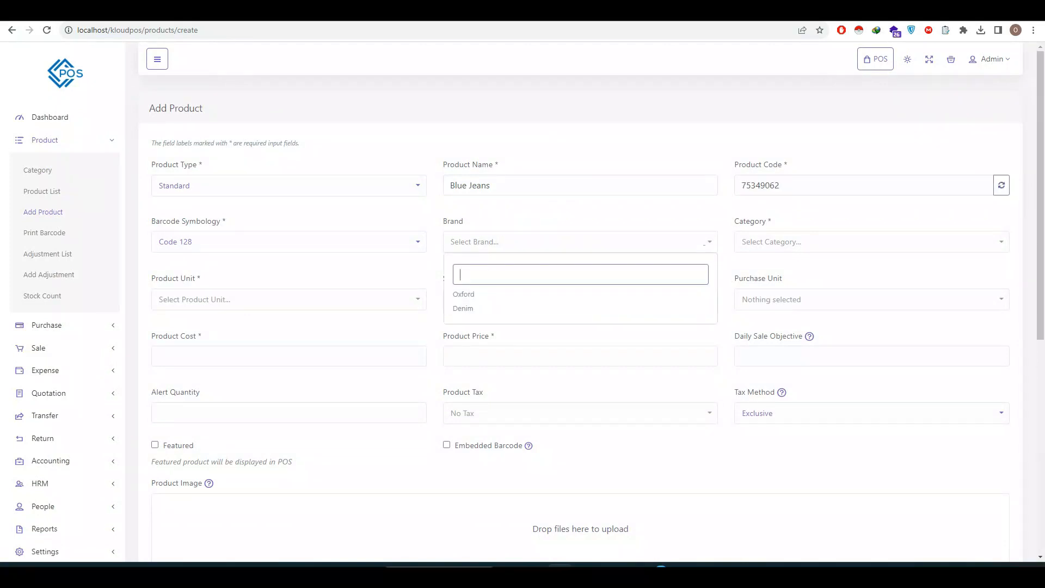
pyautogui.write('Denim')
pyautogui.press('Return')
pyautogui.press('Tab')
pyautogui.press('Return')
pyautogui.press('Down')
pyautogui.press('Return')
pyautogui.press('Tab')
pyautogui.press('Return')
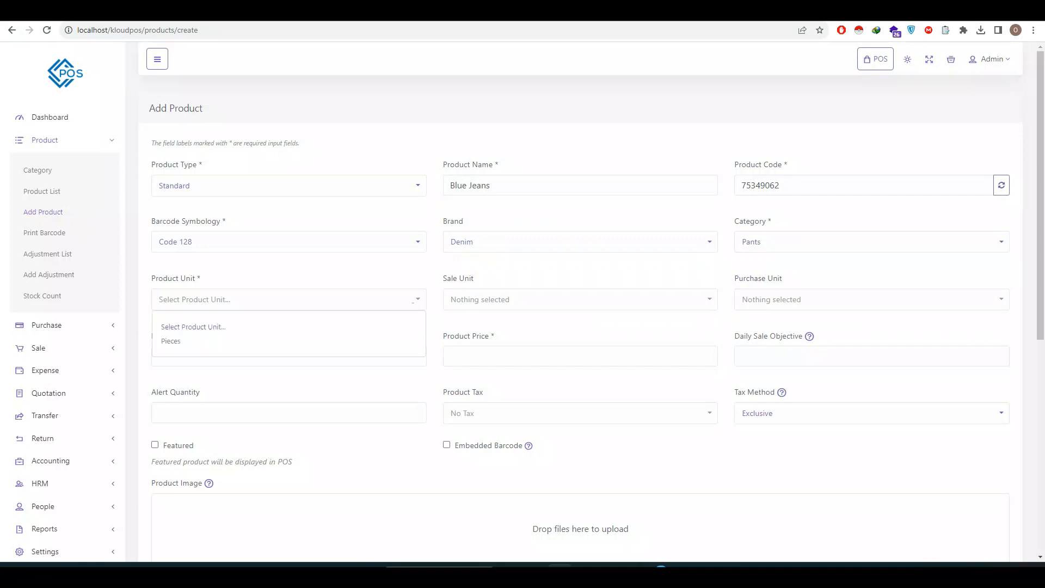
pyautogui.press('Down')
pyautogui.press('Escape')
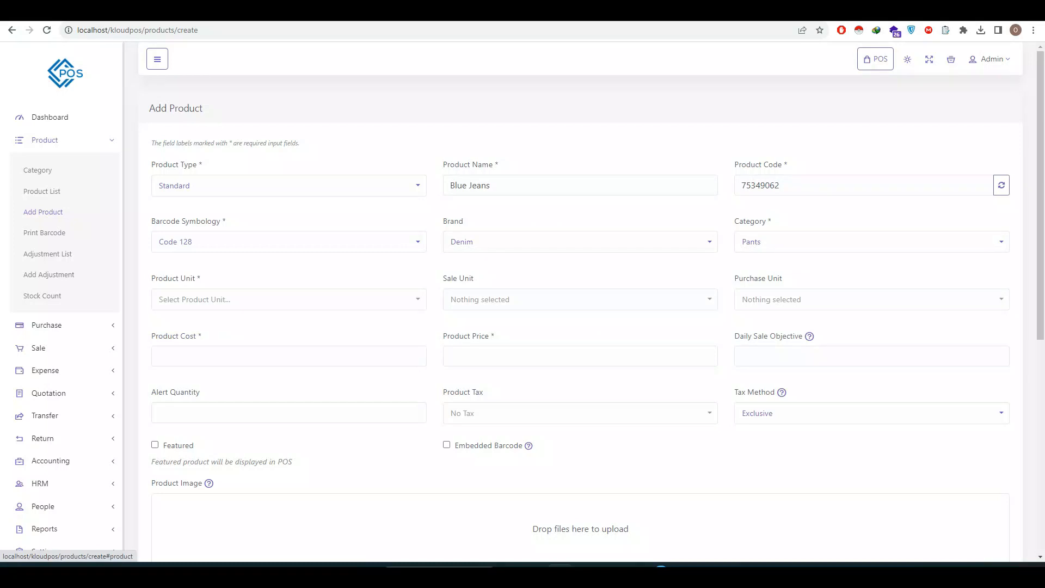
# Add a unit with code one and name ONE in the unit settings, without a base unit
pyautogui.click(45, 140)
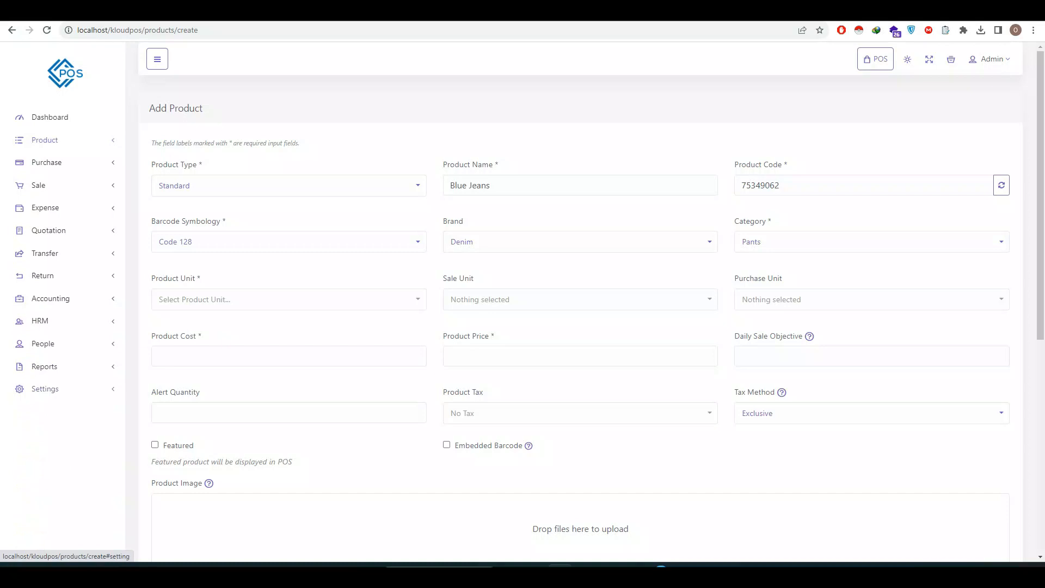
pyautogui.click(45, 388)
pyautogui.scroll(-2, 50, 383)
pyautogui.scroll(-2, 51, 384)
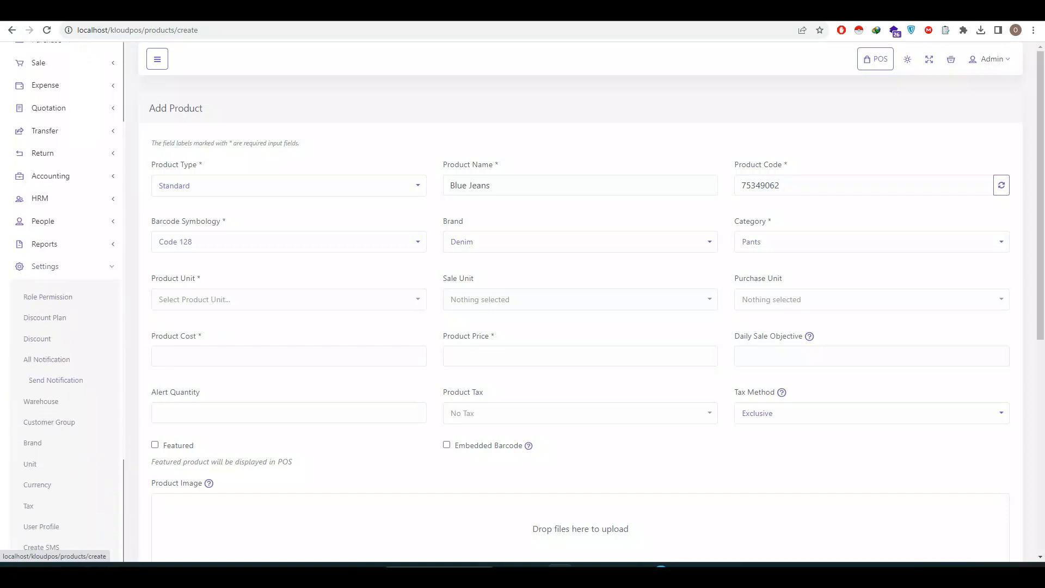
pyautogui.click(35, 462)
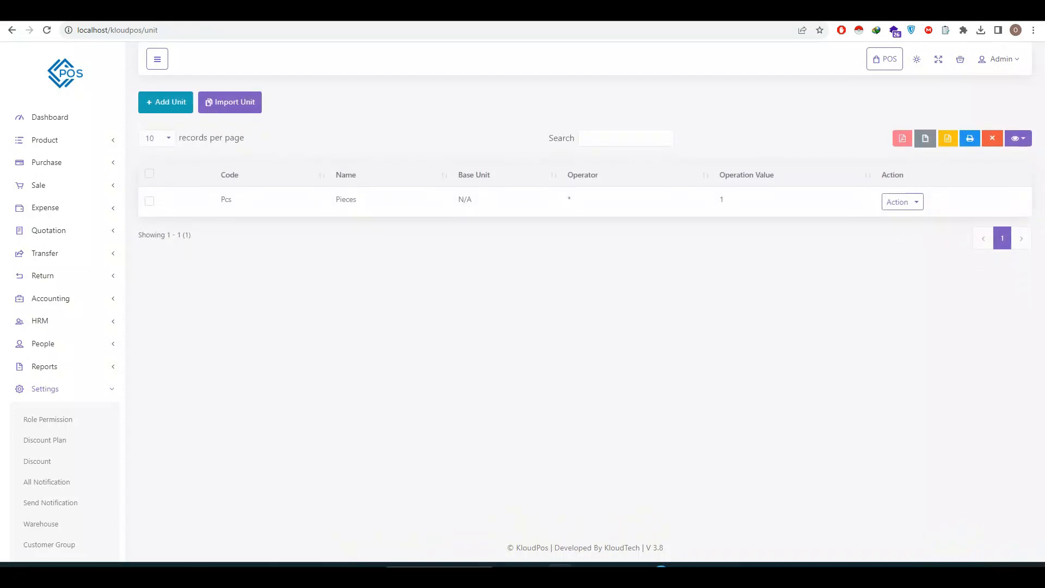
pyautogui.click(166, 101)
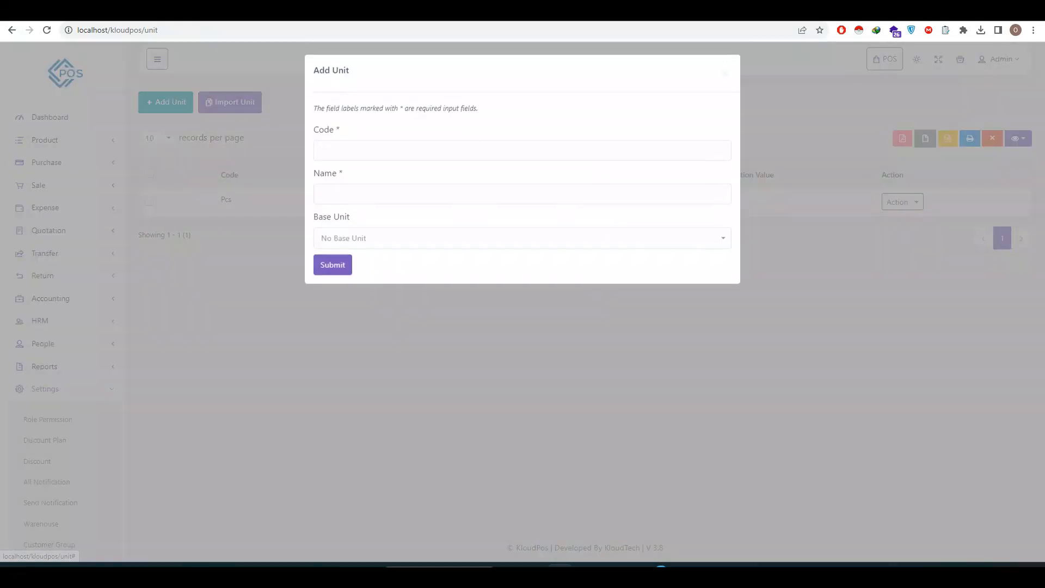
pyautogui.click(321, 153)
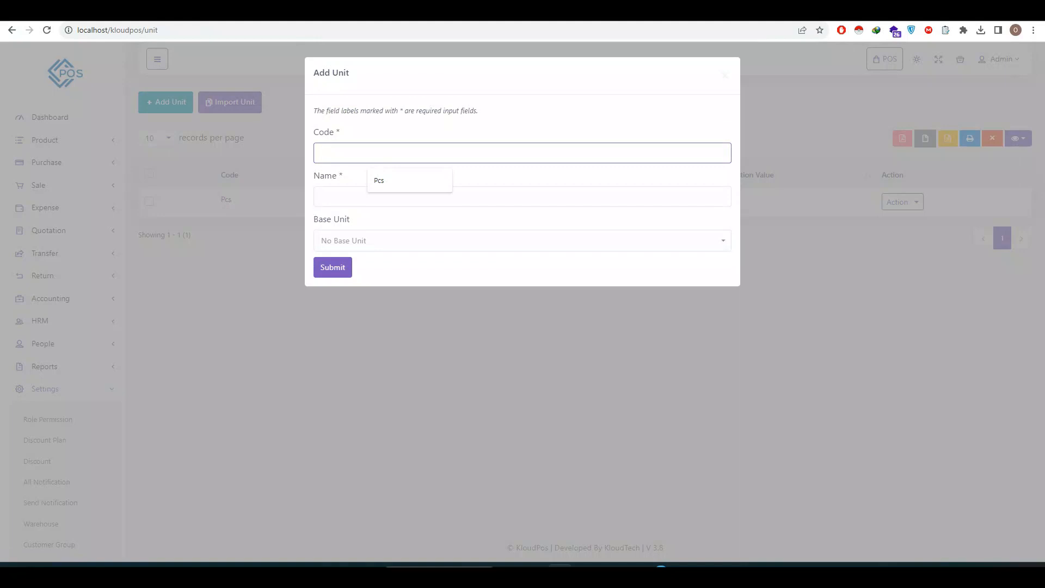
pyautogui.write('ONE')
pyautogui.press('BackSpace')
pyautogui.press('BackSpace')
pyautogui.press('BackSpace')
pyautogui.write('one')
pyautogui.press('Tab')
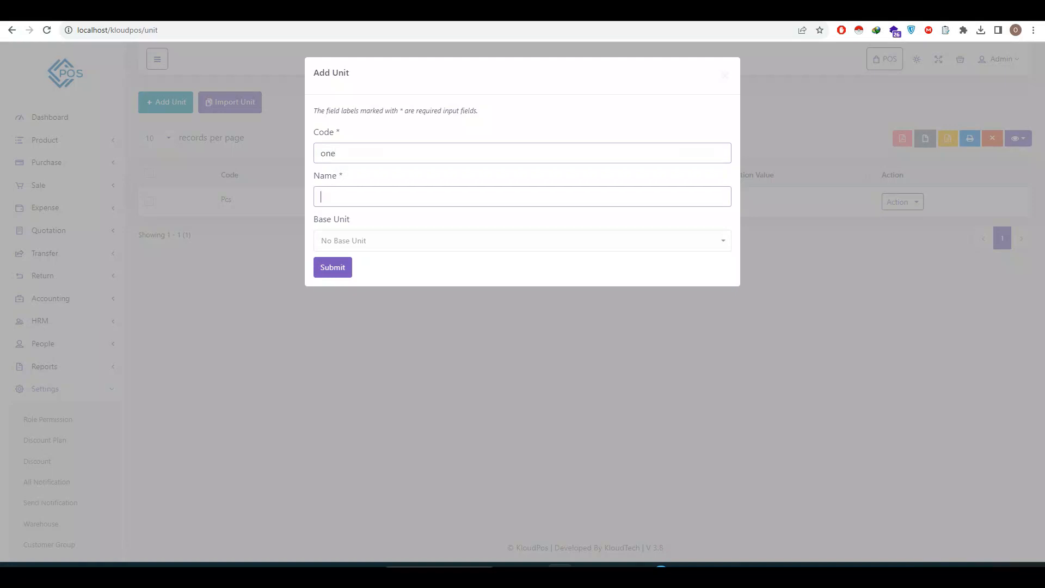
pyautogui.write('ONE')
pyautogui.press('Tab')
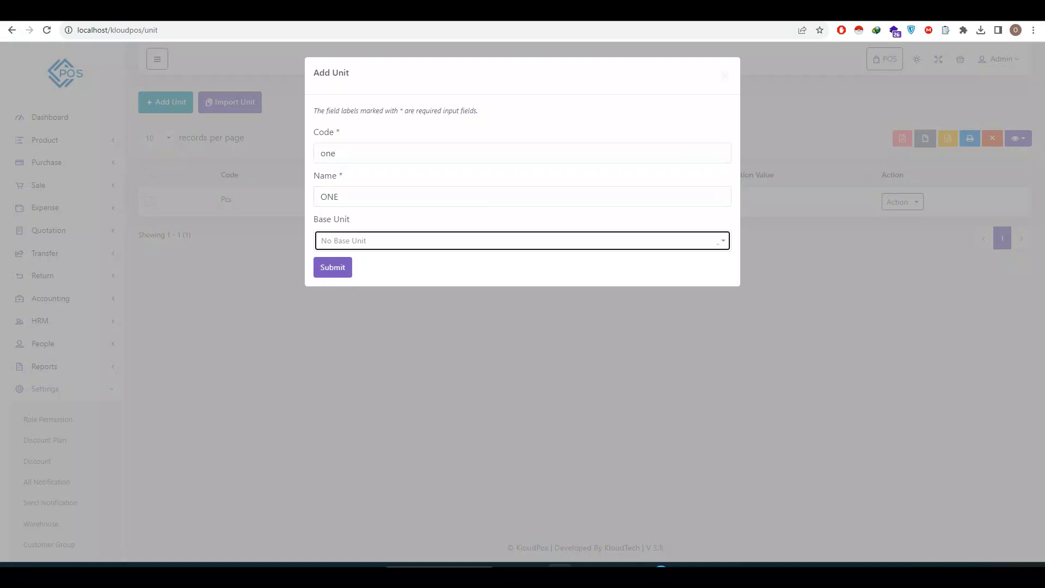
pyautogui.click(333, 267)
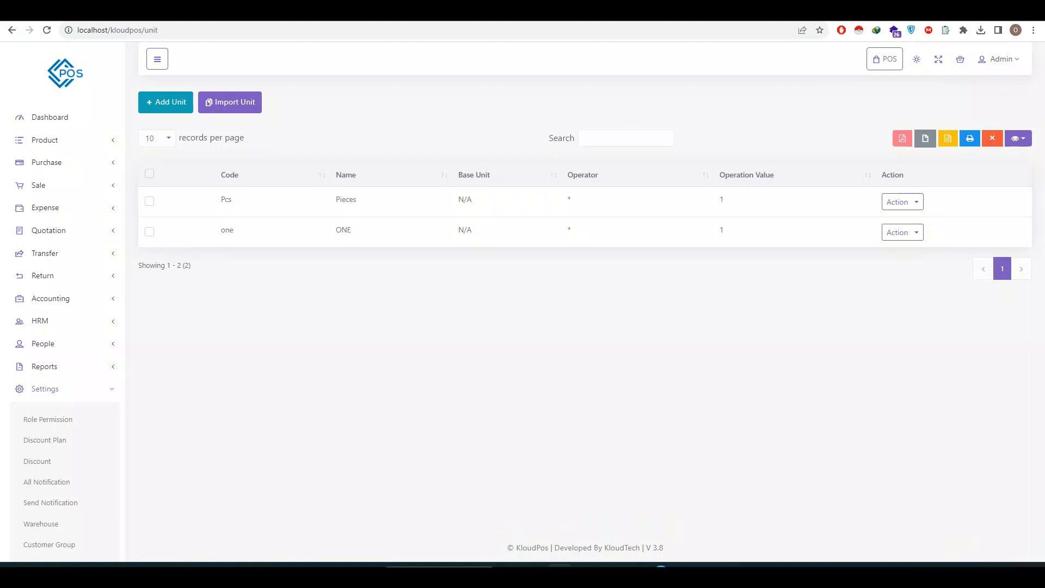
pyautogui.doubleClick(227, 230)
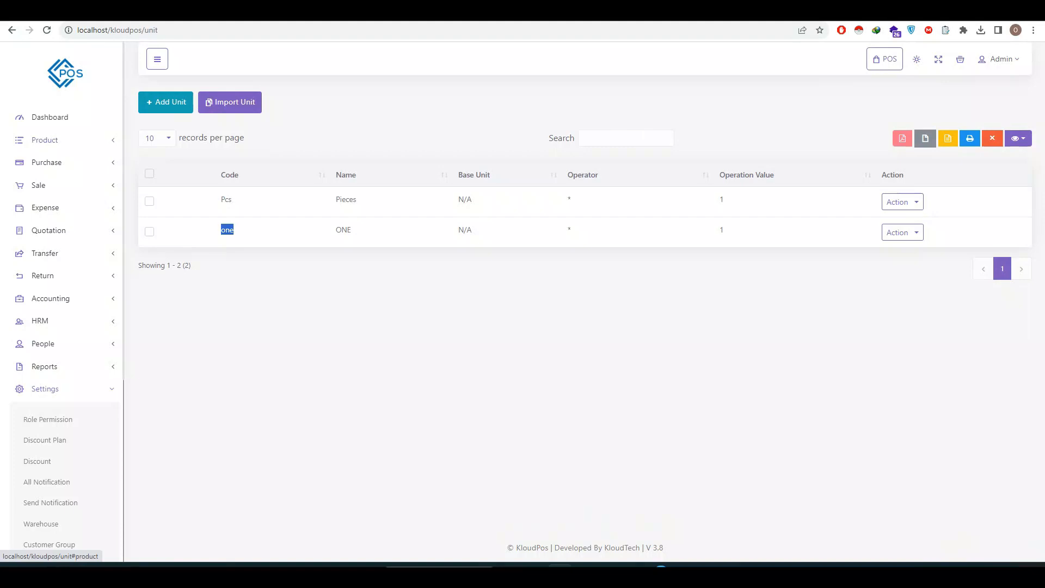
# Start a new standard product, name it Blue Denim and generate its product code
pyautogui.click(45, 140)
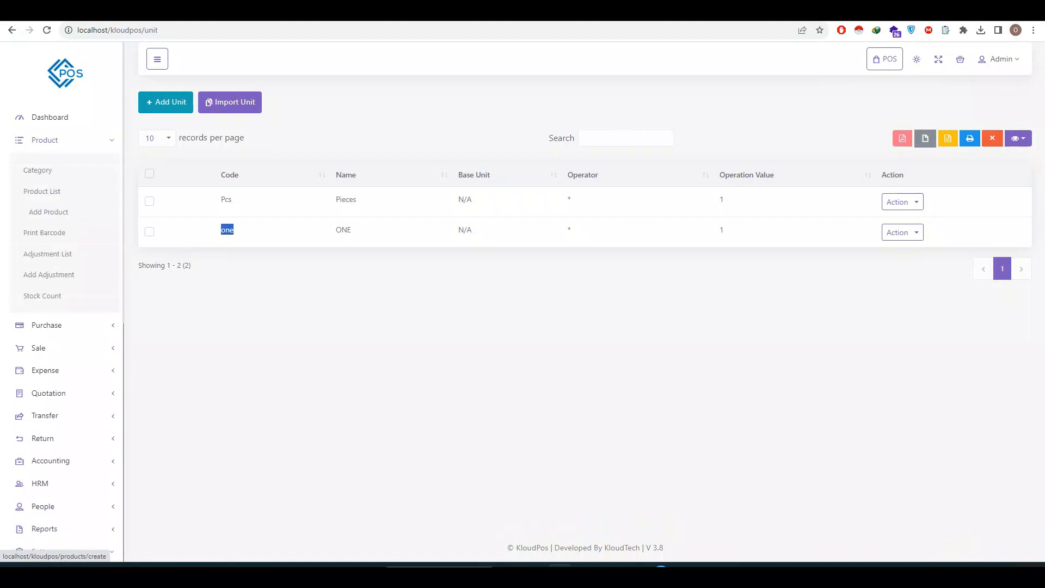
pyautogui.click(48, 212)
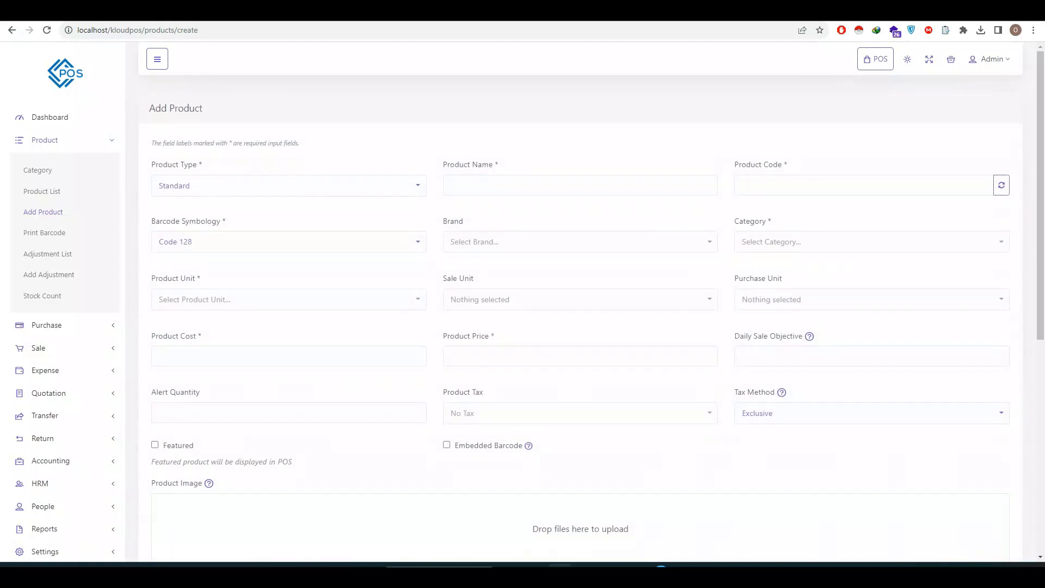
pyautogui.click(533, 185)
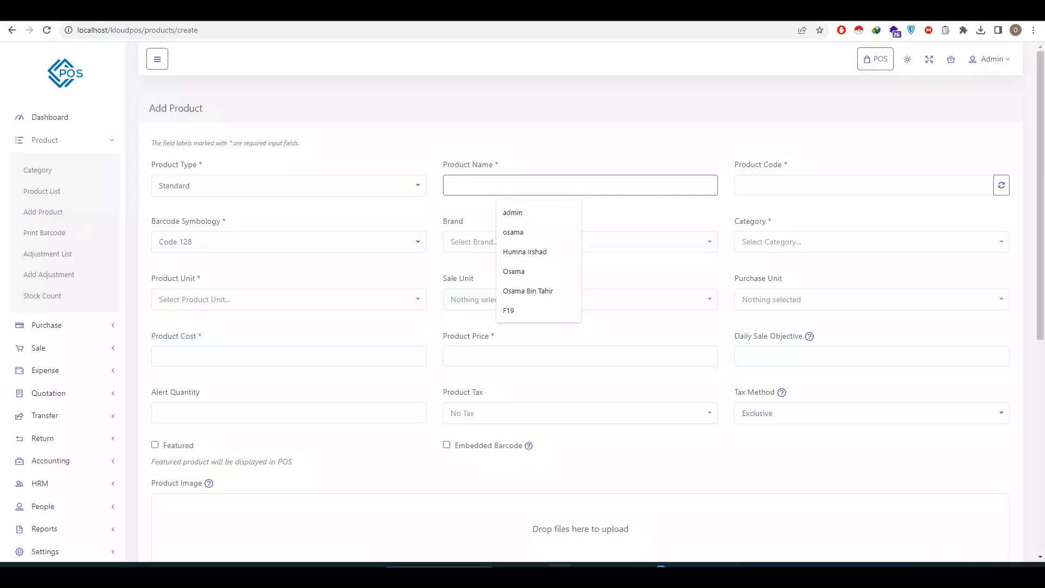
pyautogui.write('bLUE dEMIN')
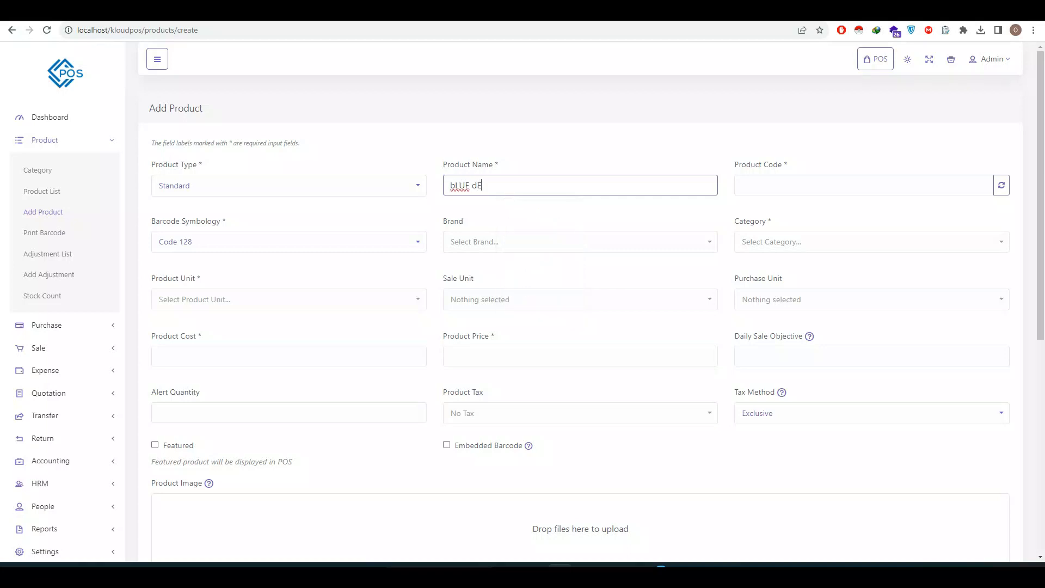
pyautogui.press('BackSpace')
pyautogui.press('BackSpace')
pyautogui.press('BackSpace')
pyautogui.press('BackSpace')
pyautogui.press('BackSpace')
pyautogui.press('BackSpace')
pyautogui.press('BackSpace')
pyautogui.press('BackSpace')
pyautogui.press('BackSpace')
pyautogui.press('BackSpace')
pyautogui.write('Blue Denim')
pyautogui.press('Tab')
pyautogui.press('Tab')
pyautogui.press('Return')
# Keep Code 128 as the barcode symbology and set the product's brand to Denim
pyautogui.press('Tab')
pyautogui.press('Tab')
pyautogui.press('Return')
pyautogui.press('Down')
pyautogui.press('Down')
pyautogui.press('Escape')
pyautogui.press('Tab')
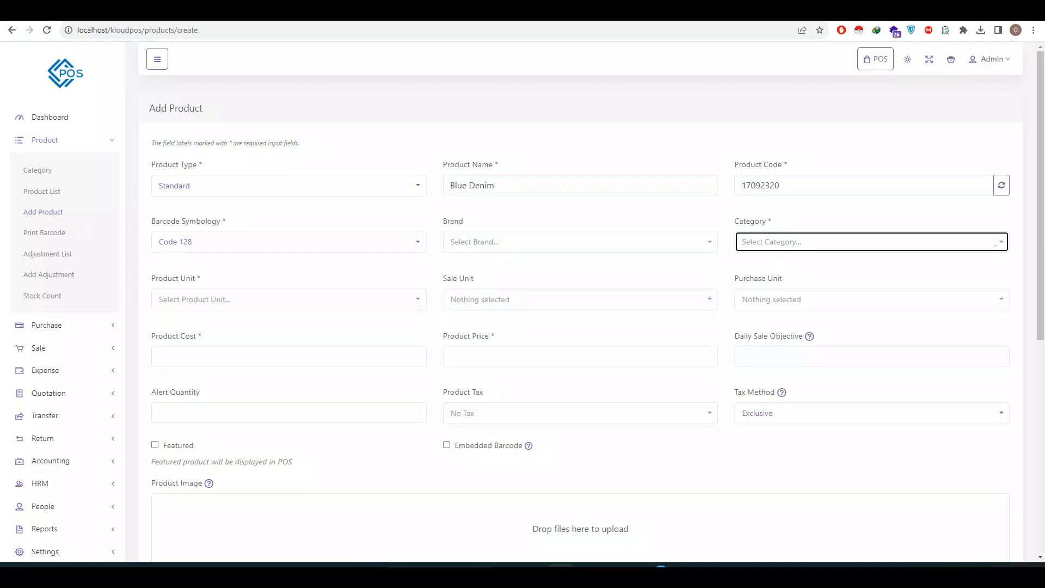
pyautogui.hotkey('shift', 'Tab')
pyautogui.press('Return')
pyautogui.press('Down')
pyautogui.press('Down')
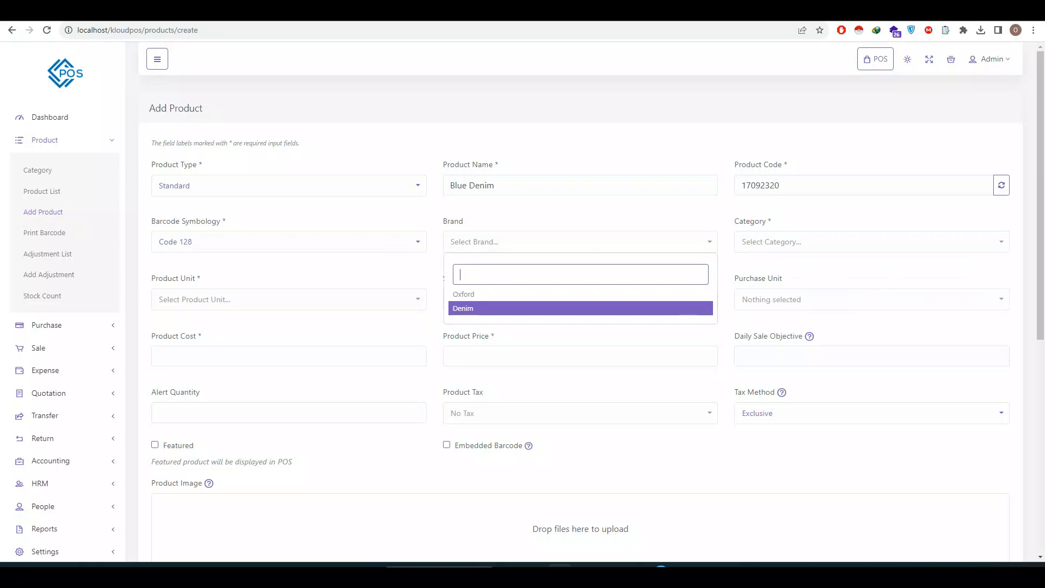
pyautogui.press('Return')
# Set the product's category to Pants and its product unit to ONE, keeping ONE as the sale and purchase units
pyautogui.press('Tab')
pyautogui.press('Return')
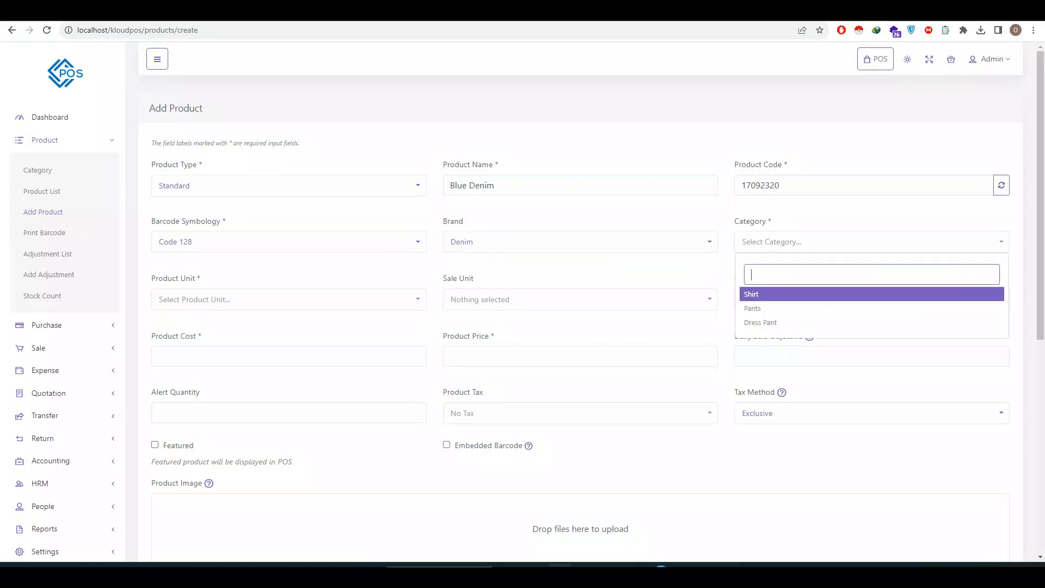
pyautogui.press('Down')
pyautogui.press('Return')
pyautogui.press('Tab')
pyautogui.press('Return')
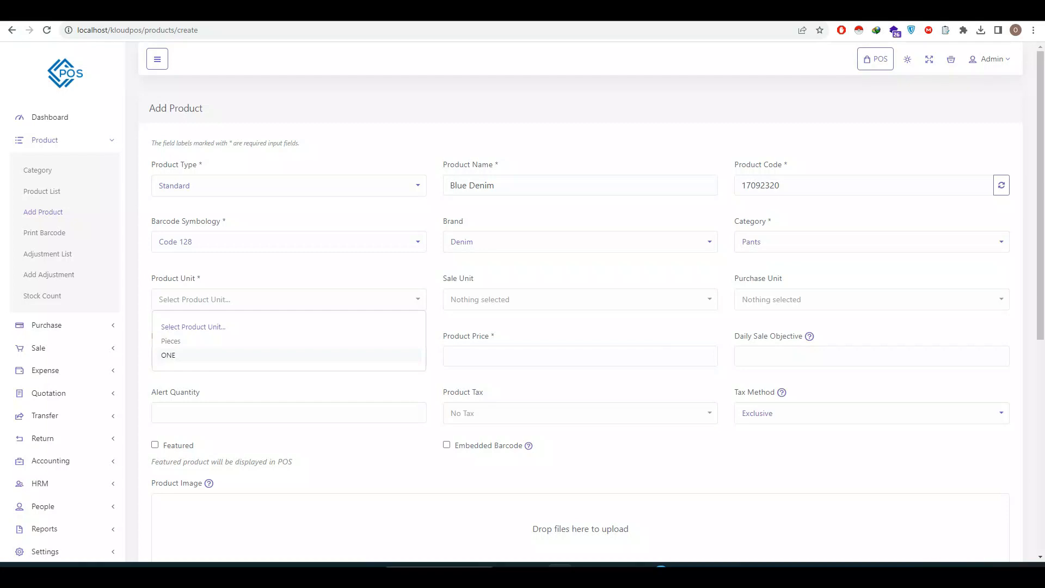
pyautogui.press('Return')
pyautogui.press('Tab')
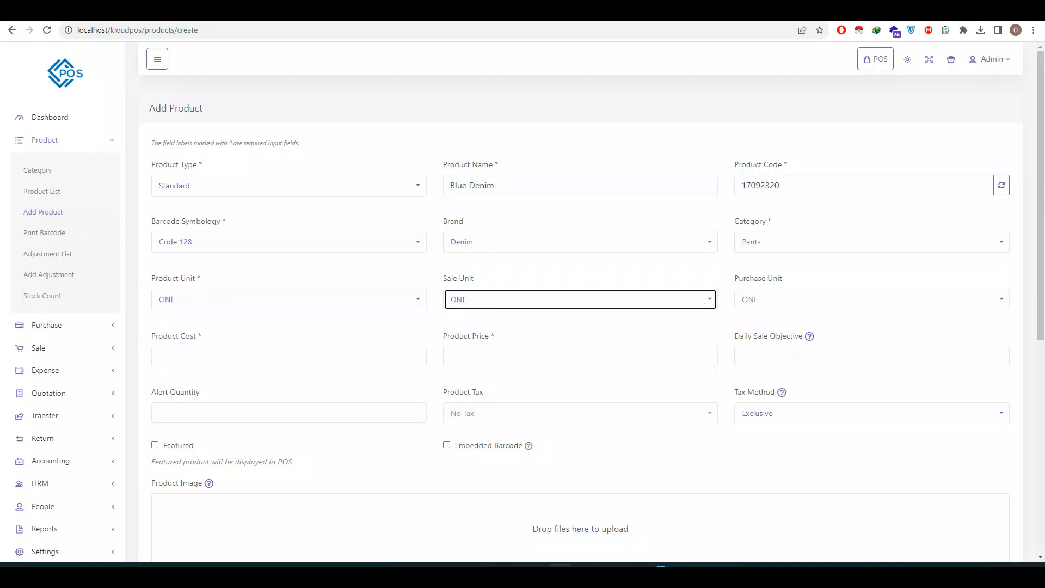
pyautogui.press('Tab')
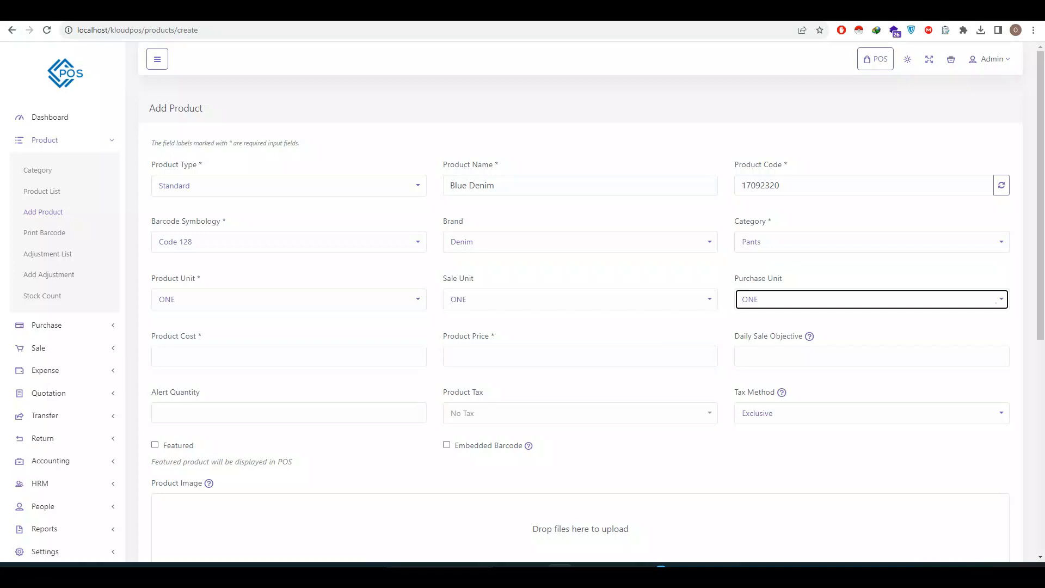
# Set the product cost to 1500 and the product price to 2500
pyautogui.click(381, 356)
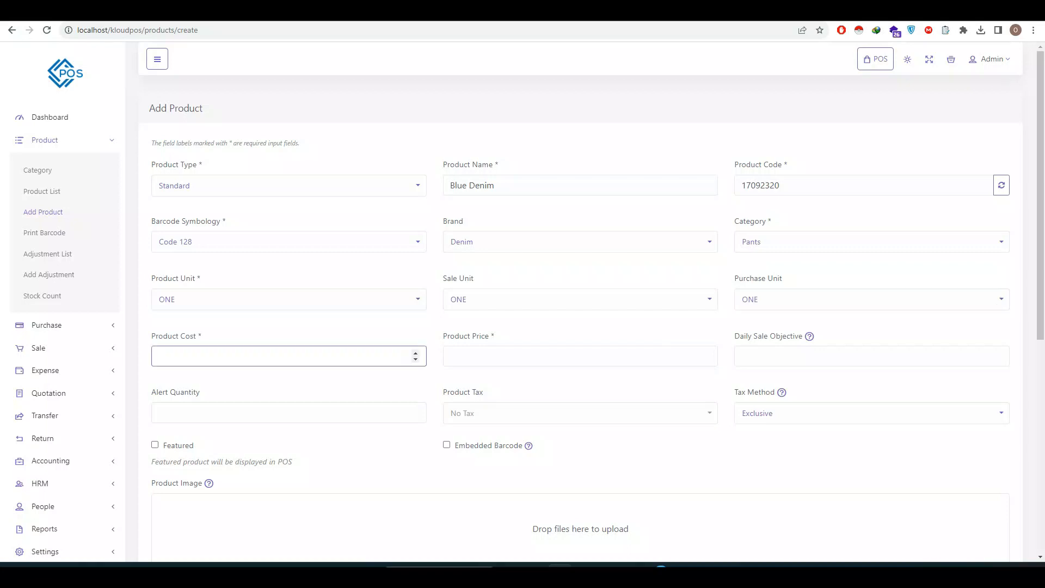
pyautogui.write('1500')
pyautogui.click(539, 356)
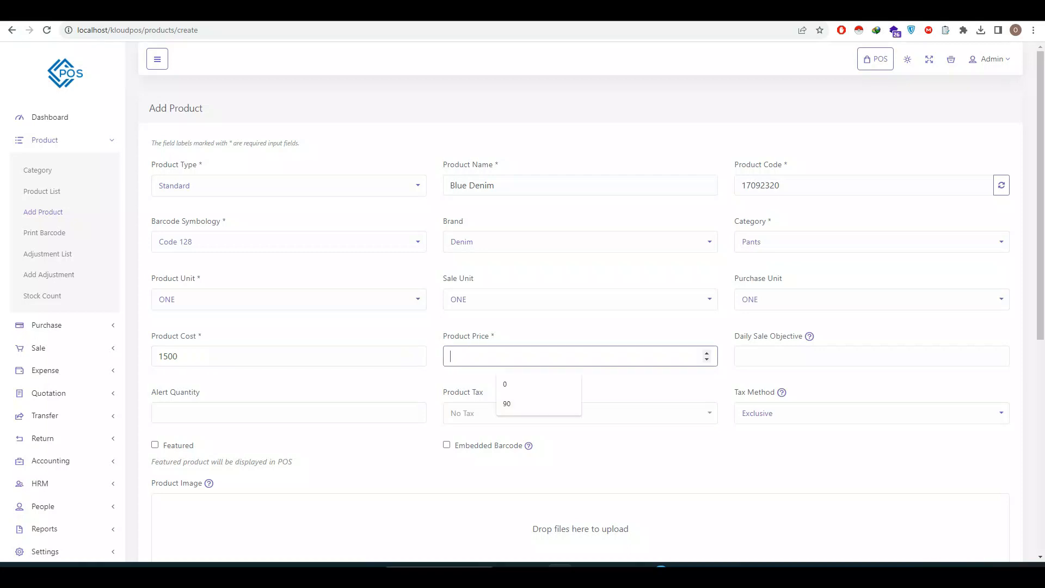
pyautogui.write('2500')
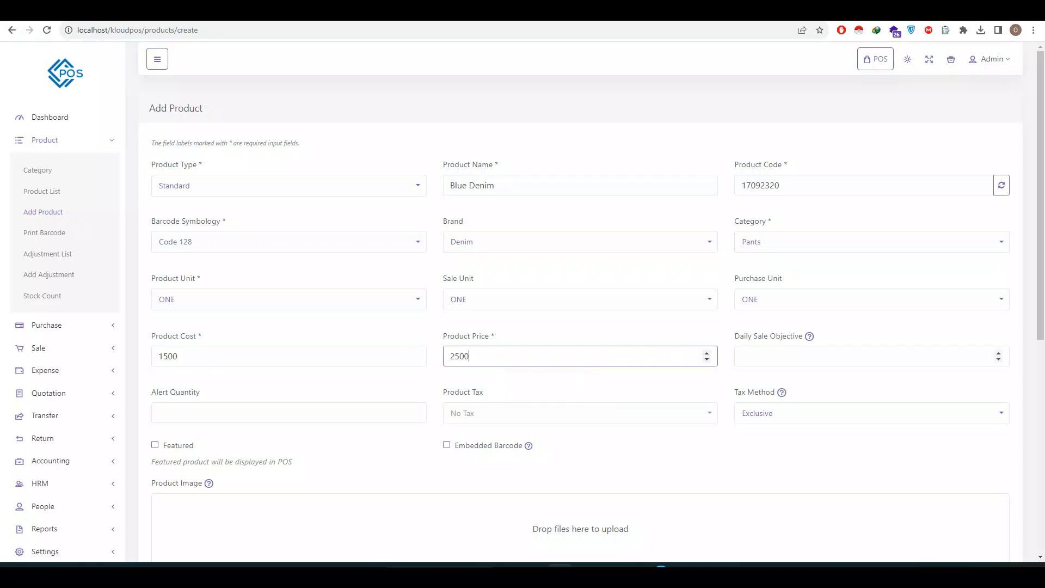
pyautogui.click(866, 356)
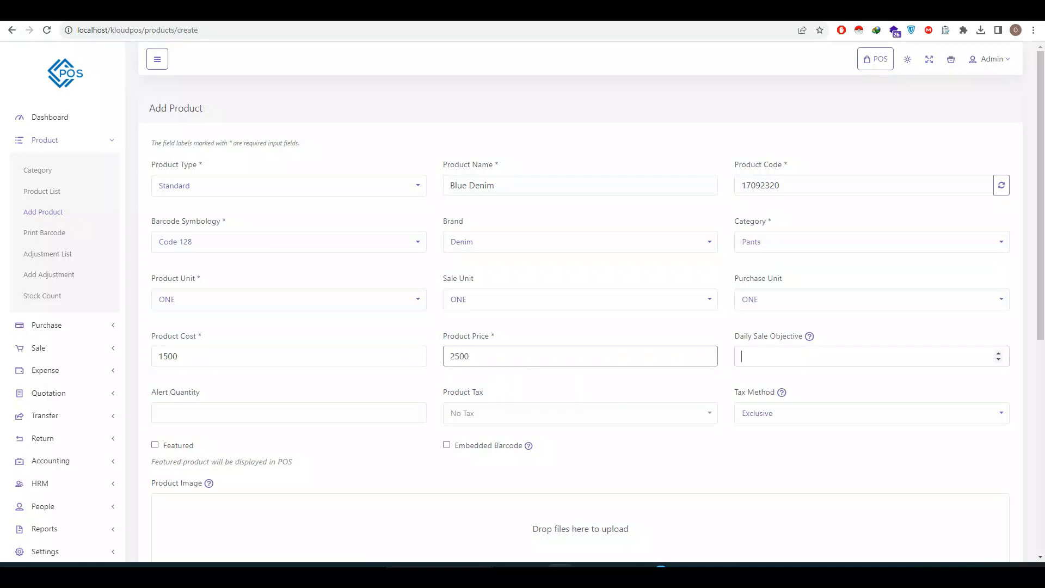
# Set the daily sale objective to 10 and the alert quantity to 50, keeping the product tax at No Tax
pyautogui.moveTo(810, 337)
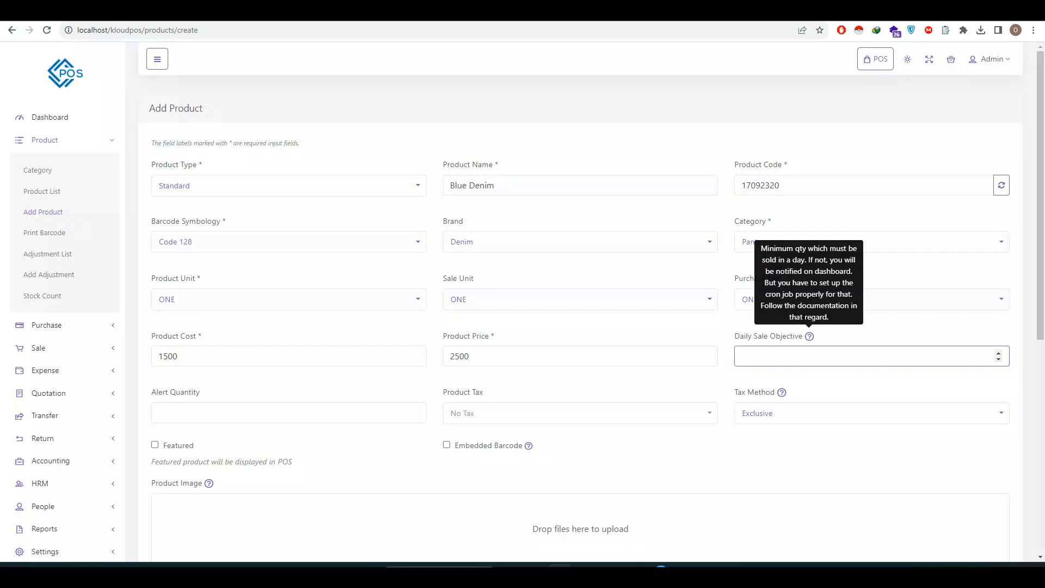
pyautogui.write('10')
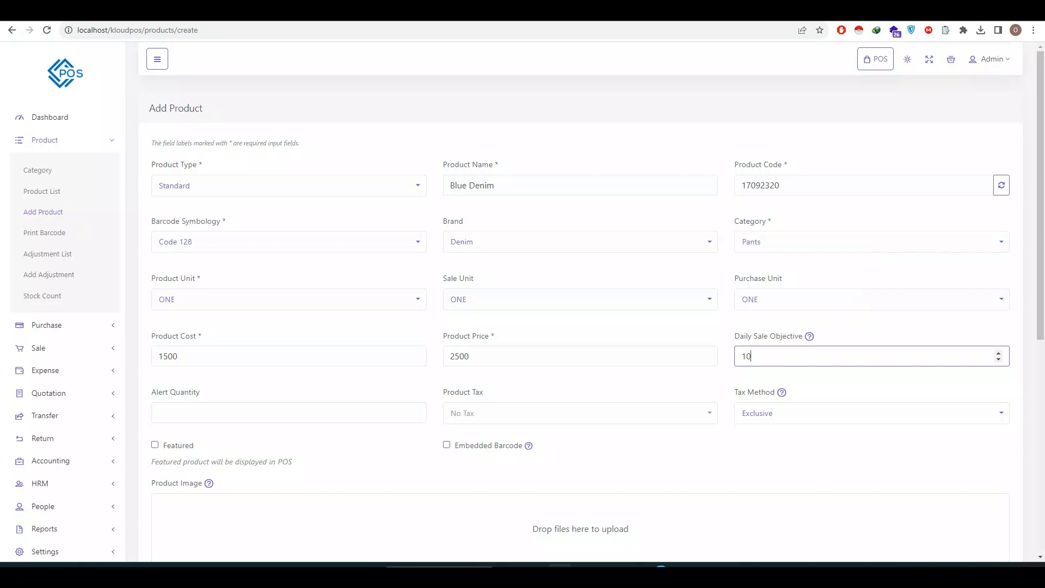
pyautogui.click(288, 413)
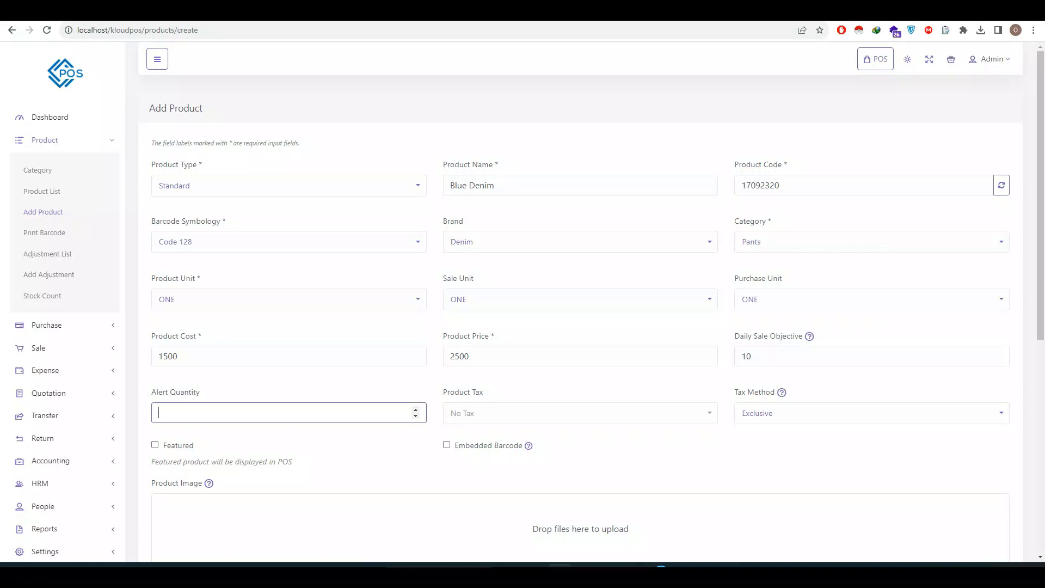
pyautogui.write('50')
pyautogui.click(580, 413)
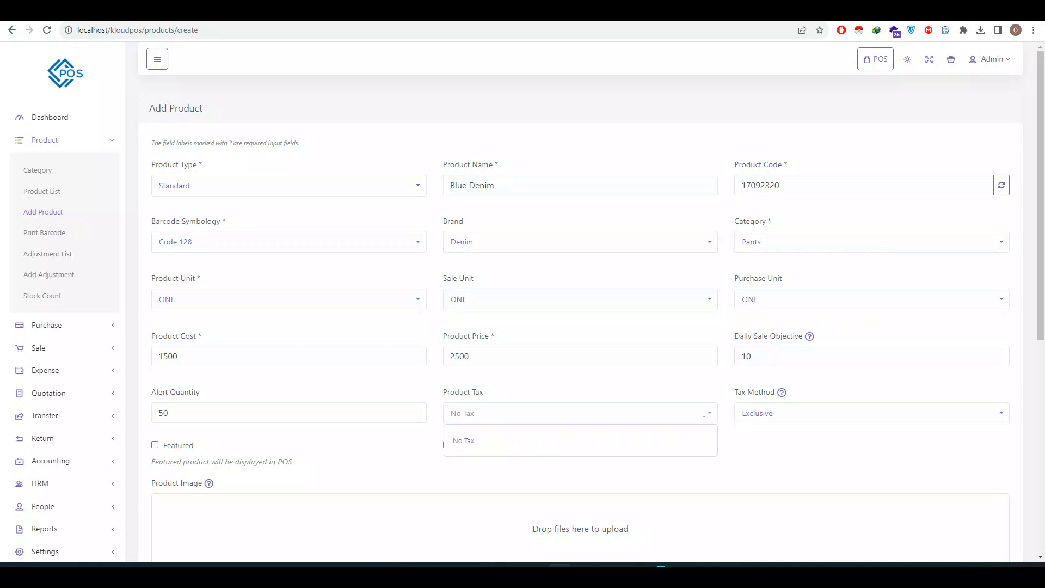
pyautogui.click(581, 441)
# Open the tax settings page in a separate browser tab, keeping the product form open
pyautogui.scroll(-1, 581, 349)
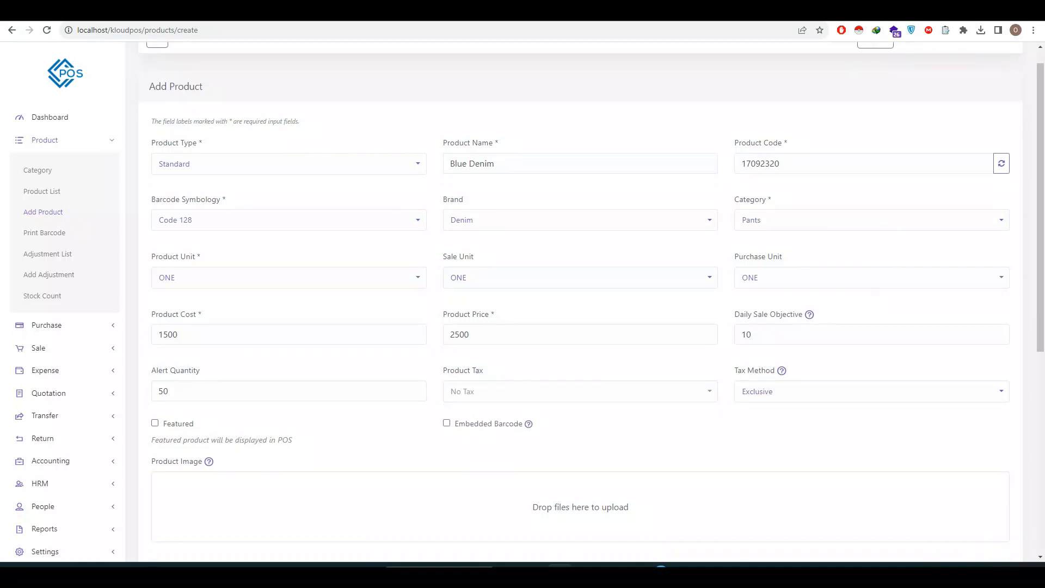
pyautogui.scroll(-1, 580, 305)
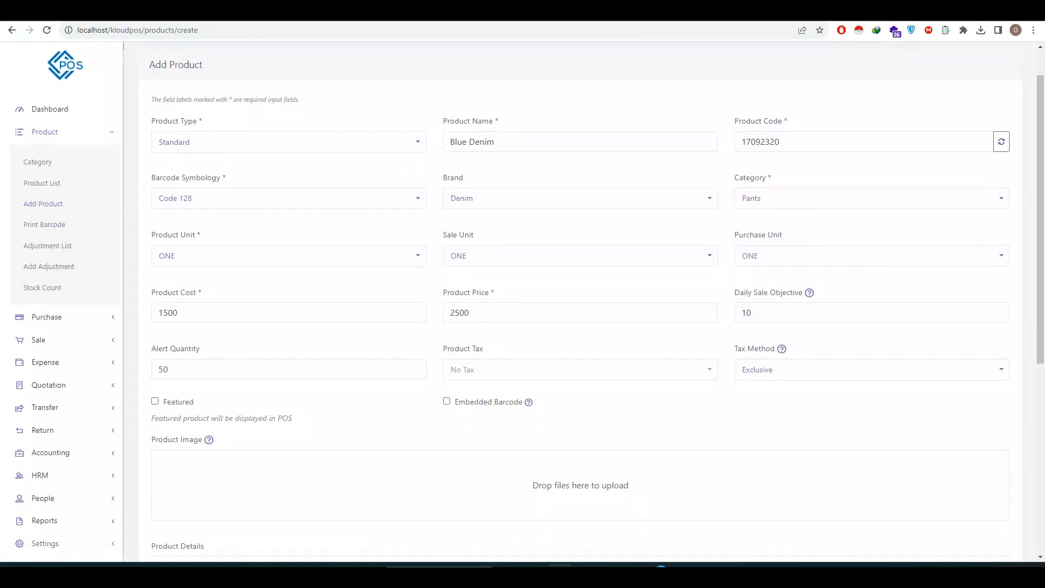
pyautogui.click(45, 544)
pyautogui.scroll(-1, 45, 544)
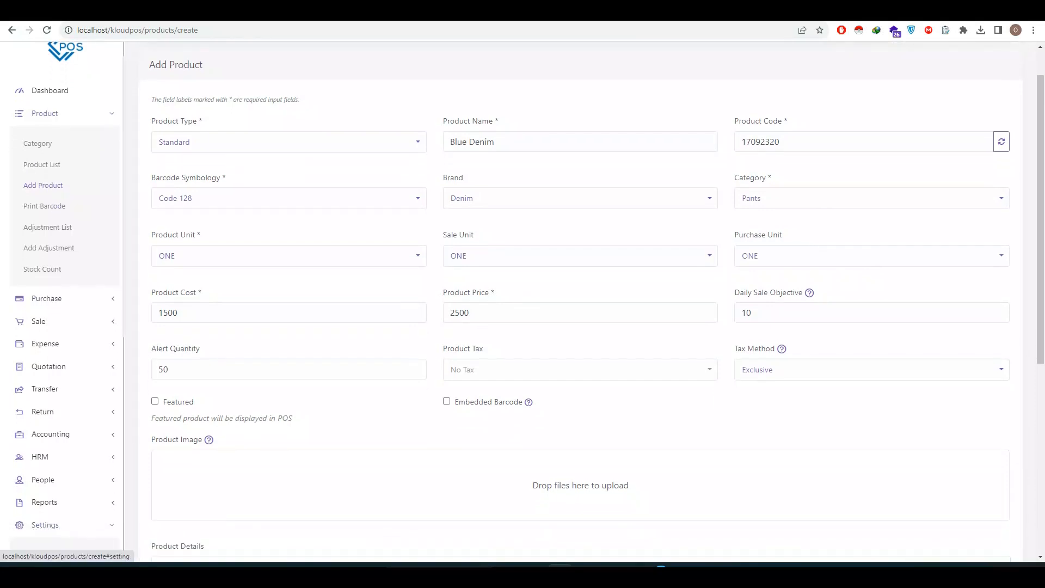
pyautogui.scroll(-2, 46, 544)
pyautogui.scroll(-5, 66, 302)
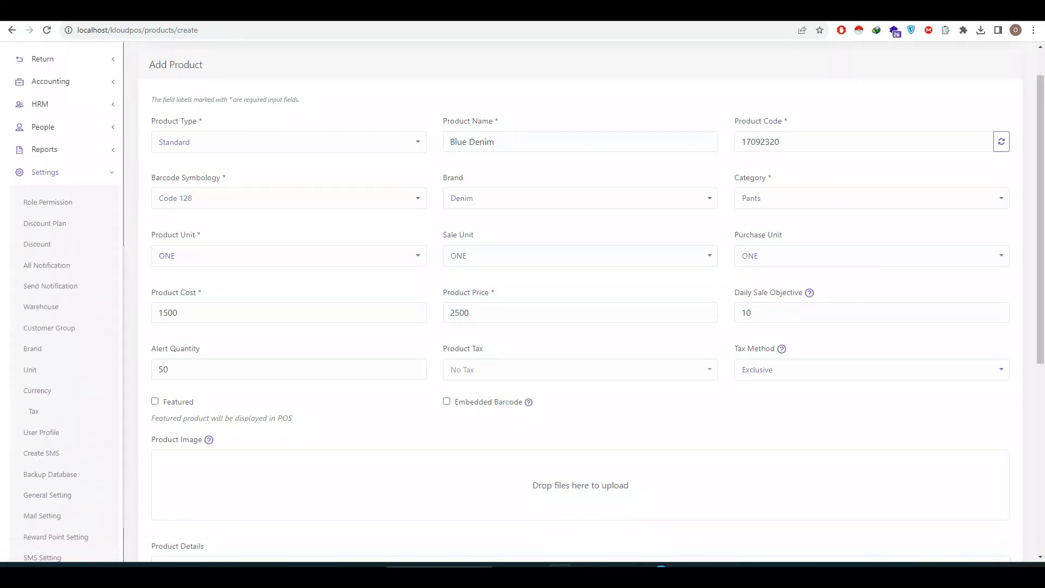
pyautogui.rightClick(30, 412)
pyautogui.press('Escape')
pyautogui.click(34, 412)
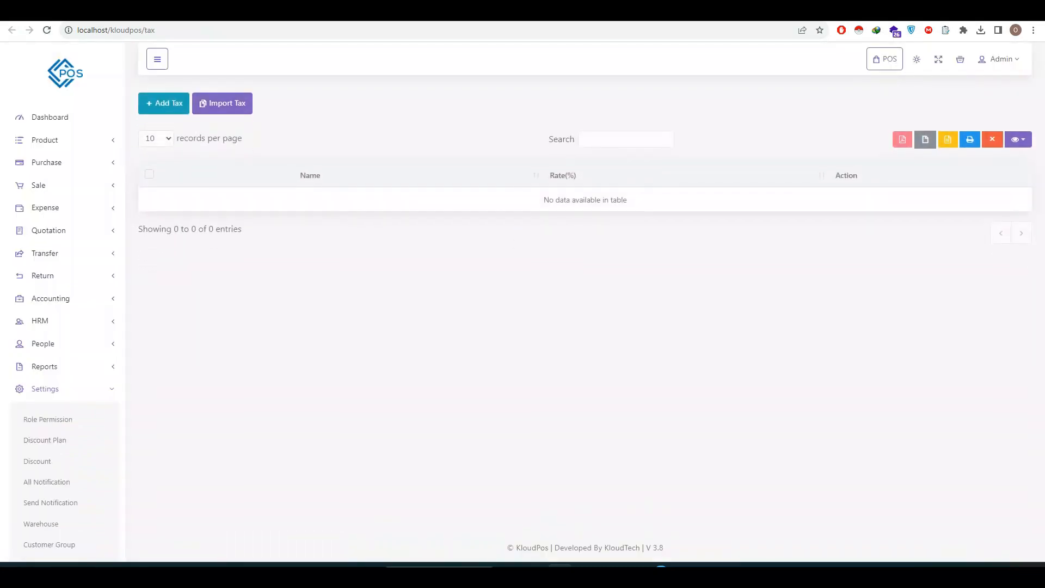
# View the Add Tax form's name and rate fields, and return to the product form without adding a tax
pyautogui.click(164, 102)
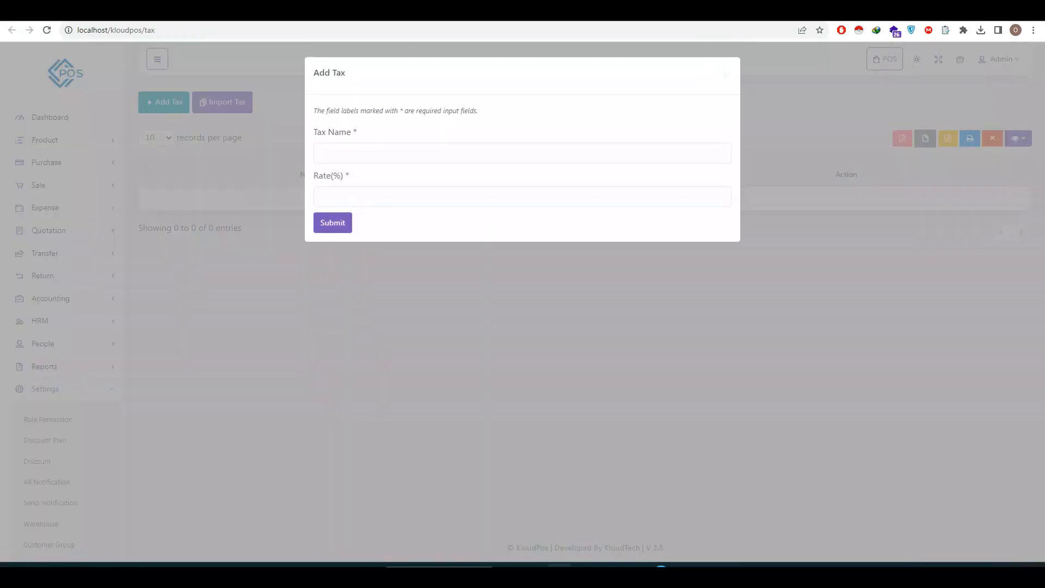
pyautogui.click(414, 153)
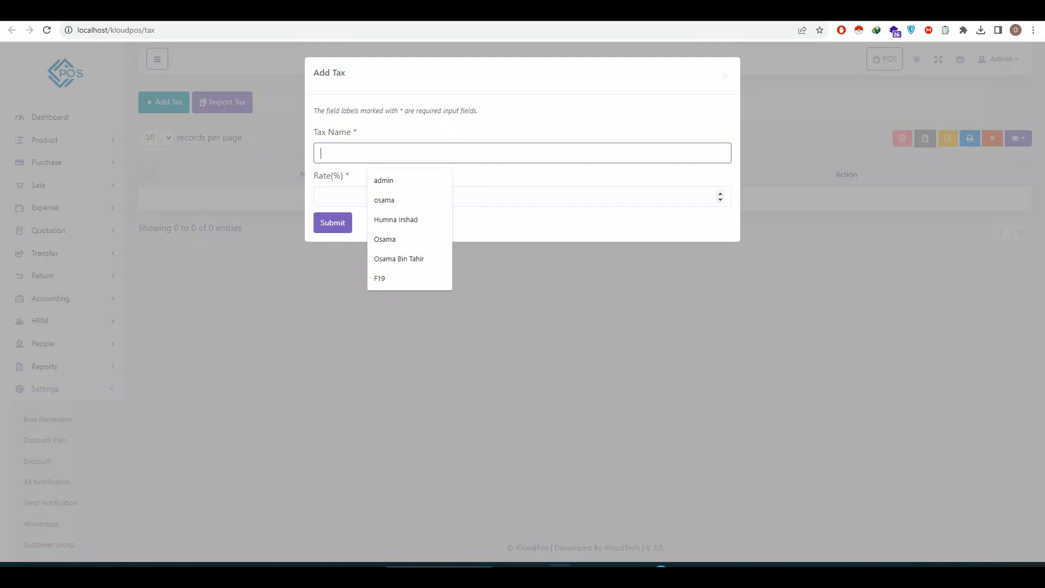
pyautogui.click(490, 196)
pyautogui.press('Escape')
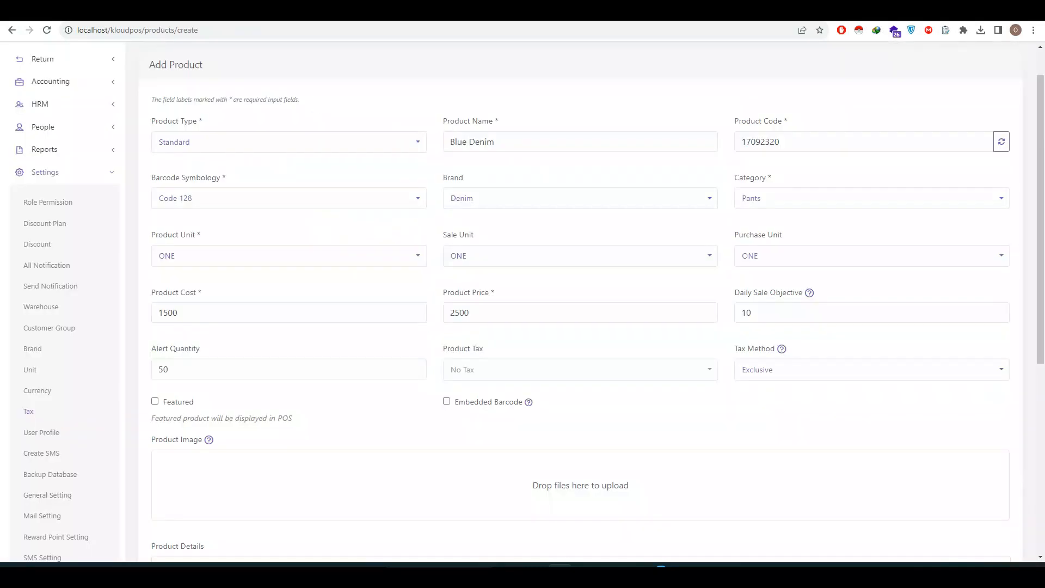
# Read the tax method explanation and set the product's tax method to Inclusive
pyautogui.click(995, 372)
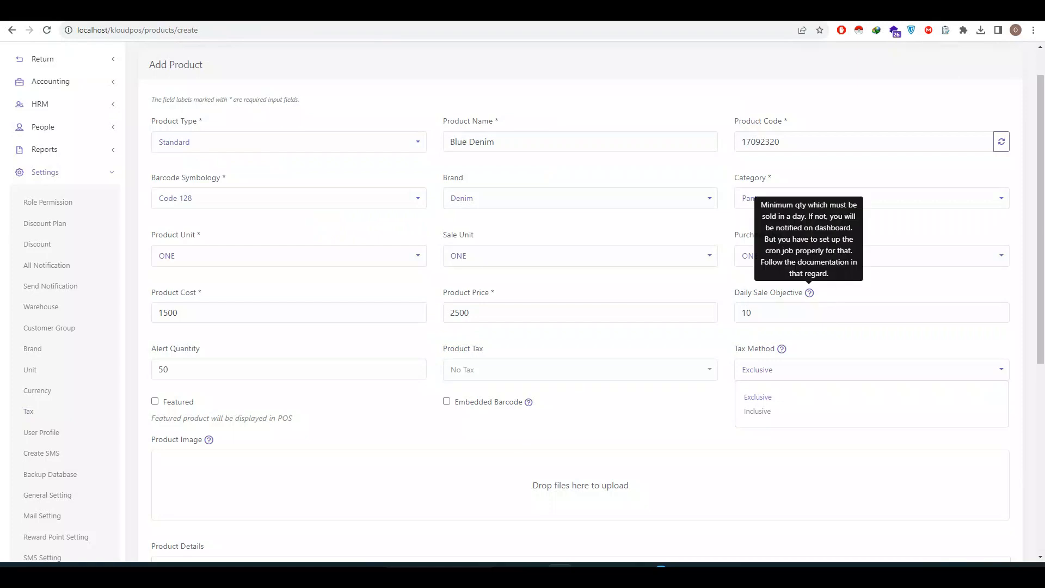
pyautogui.moveTo(809, 293)
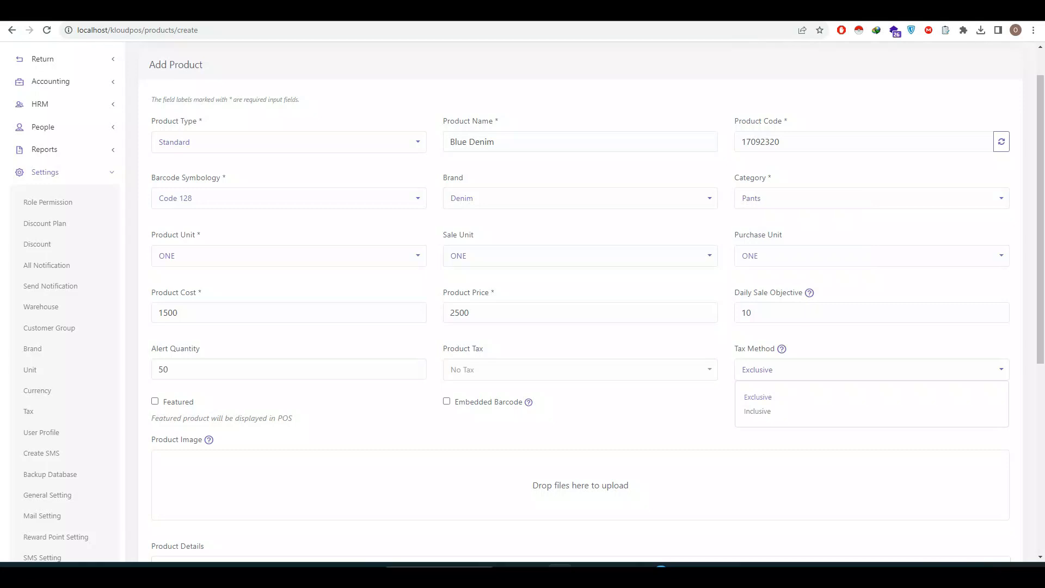
pyautogui.moveTo(782, 349)
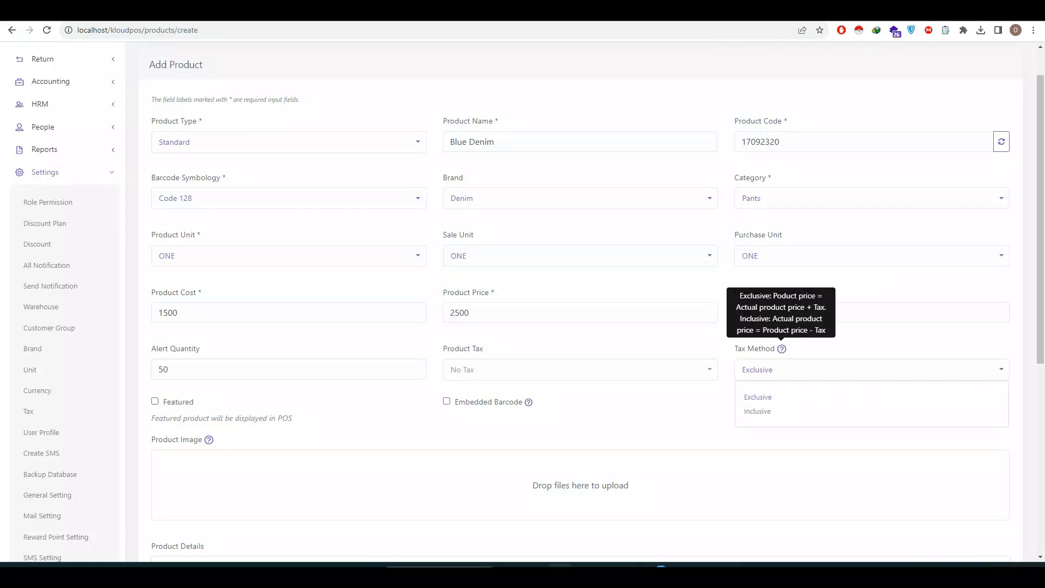
pyautogui.click(808, 350)
pyautogui.click(790, 370)
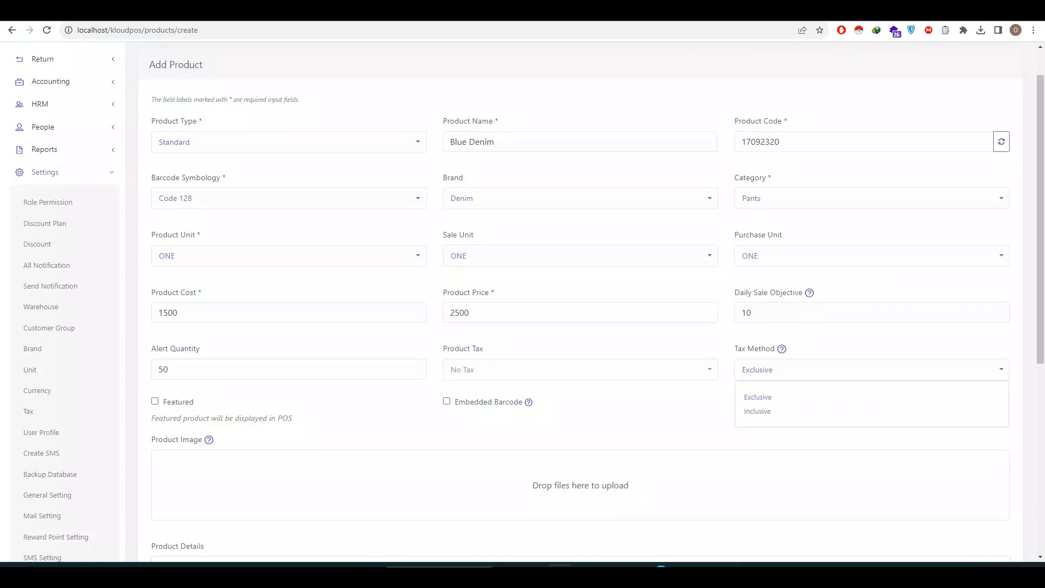
pyautogui.click(773, 412)
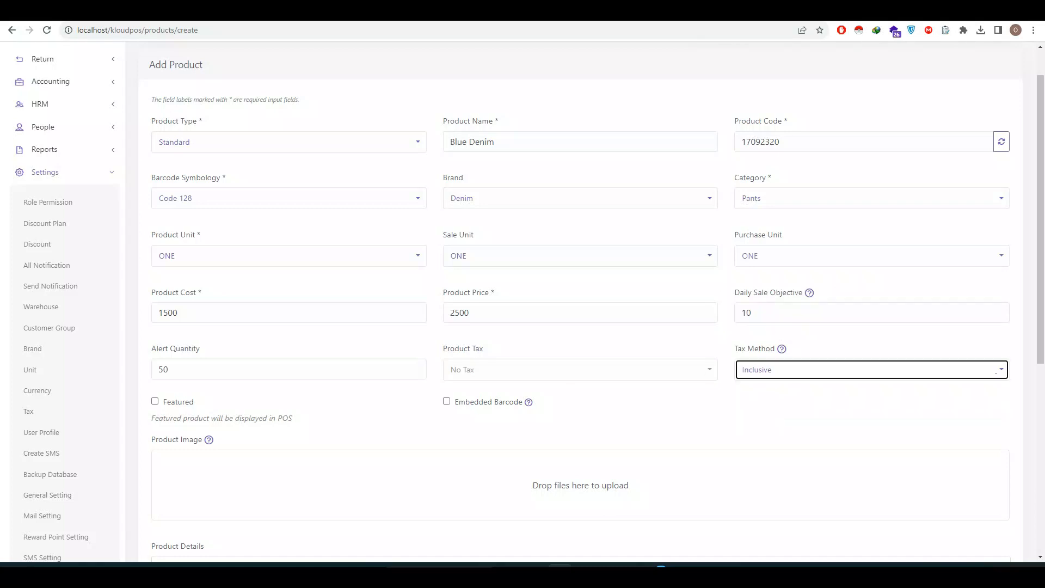
# Mark the product as Featured for display in POS
pyautogui.scroll(-4, 580, 301)
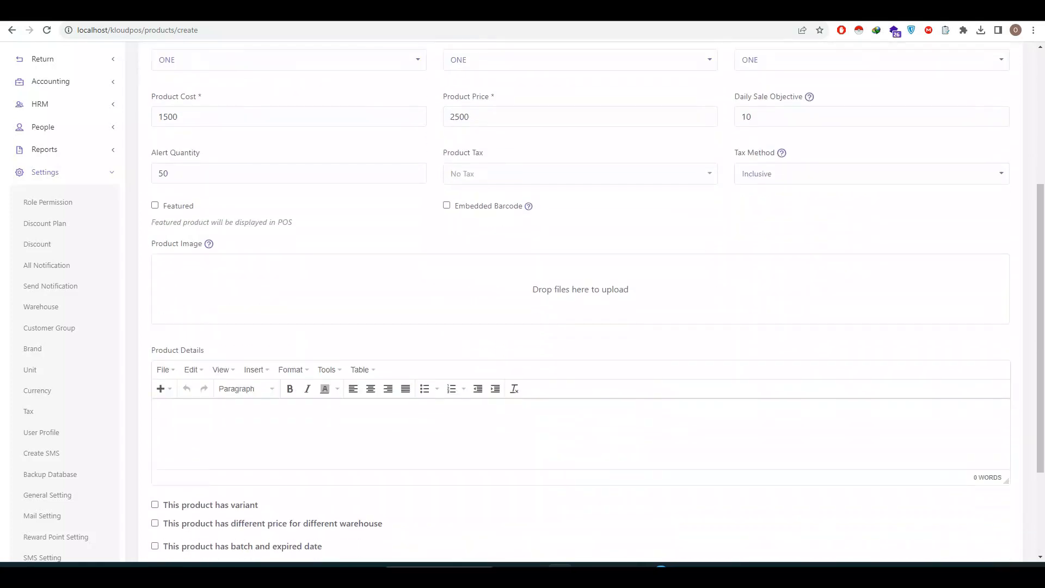
pyautogui.click(155, 205)
pyautogui.click(155, 205)
pyautogui.click(154, 205)
pyautogui.scroll(-3, 580, 302)
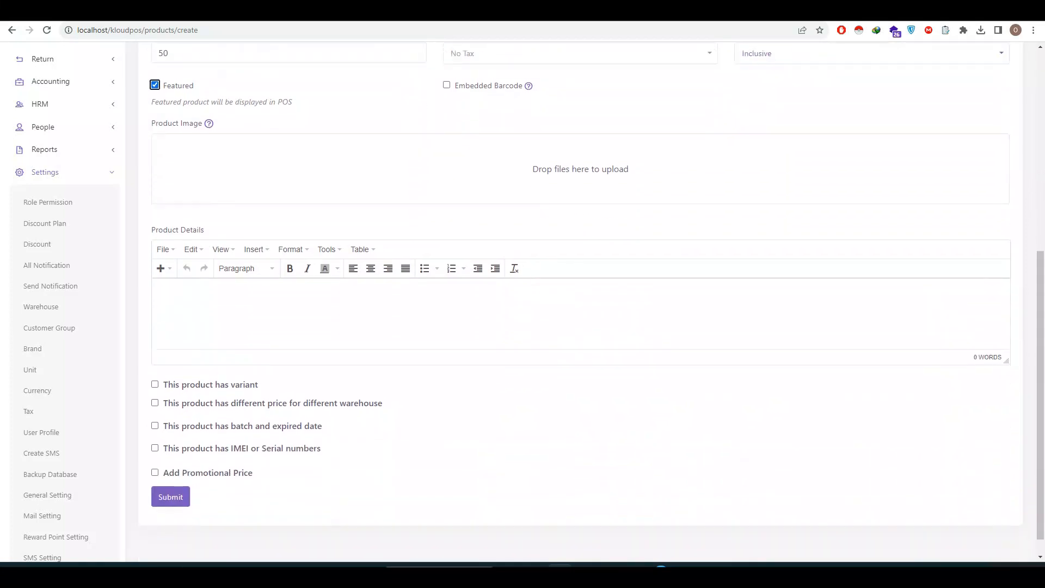
pyautogui.click(157, 267)
pyautogui.write('afsafpasfsdad')
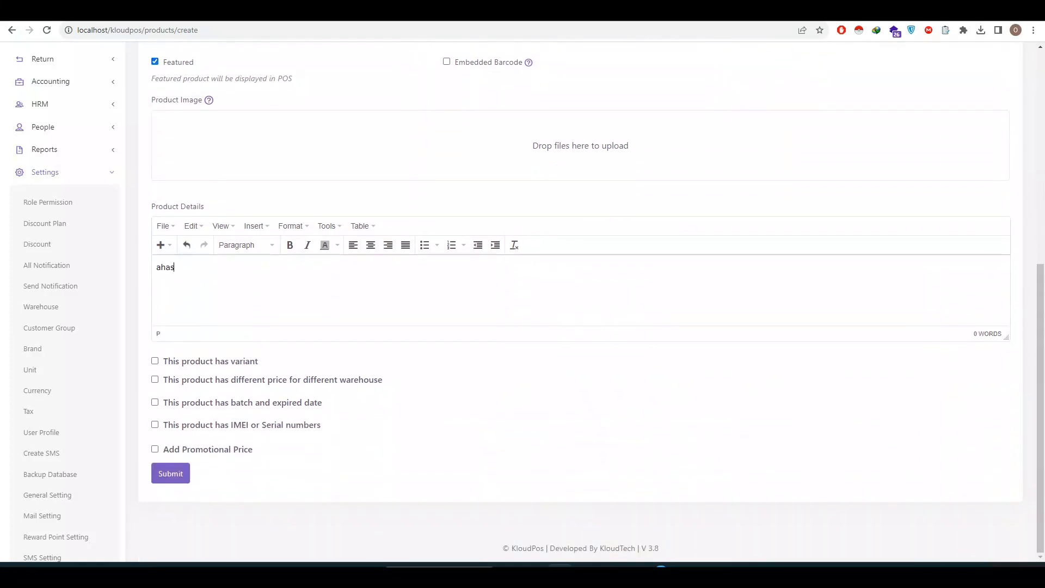
pyautogui.press('BackSpace')
pyautogui.press('BackSpace')
pyautogui.press('BackSpace')
pyautogui.press('BackSpace')
pyautogui.press('BackSpace')
pyautogui.press('BackSpace')
pyautogui.press('BackSpace')
pyautogui.press('BackSpace')
pyautogui.press('BackSpace')
pyautogui.press('BackSpace')
pyautogui.press('BackSpace')
pyautogui.press('BackSpace')
pyautogui.press('BackSpace')
# Write "This is a blue denim jeans pant" as the product details, formatted bold and centred
pyautogui.write('This is a blue denim jeans sh')
pyautogui.press('BackSpace')
pyautogui.press('BackSpace')
pyautogui.write('panyt')
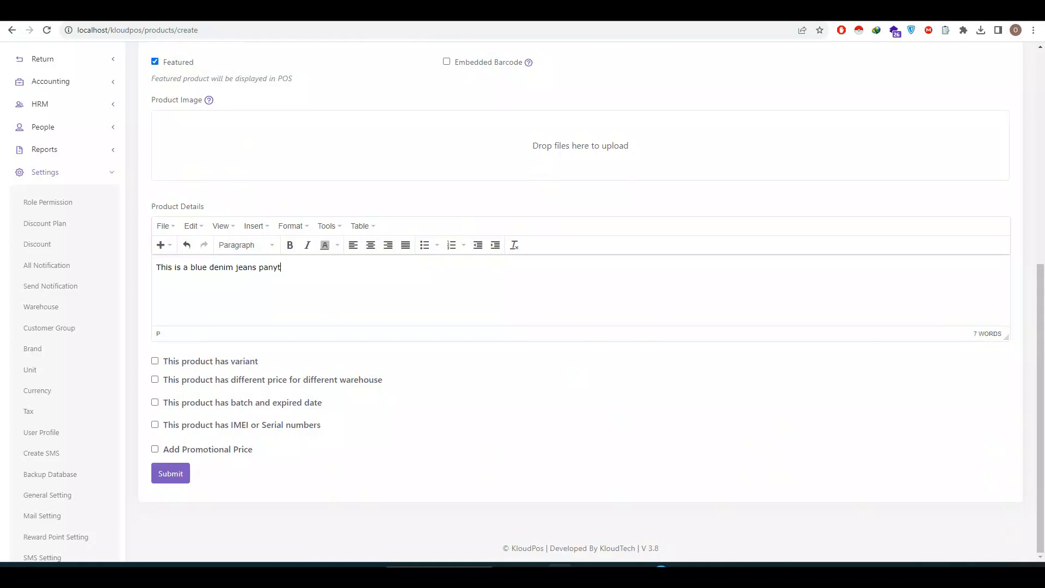
pyautogui.hotkey('ctrl', 'a')
pyautogui.click(290, 245)
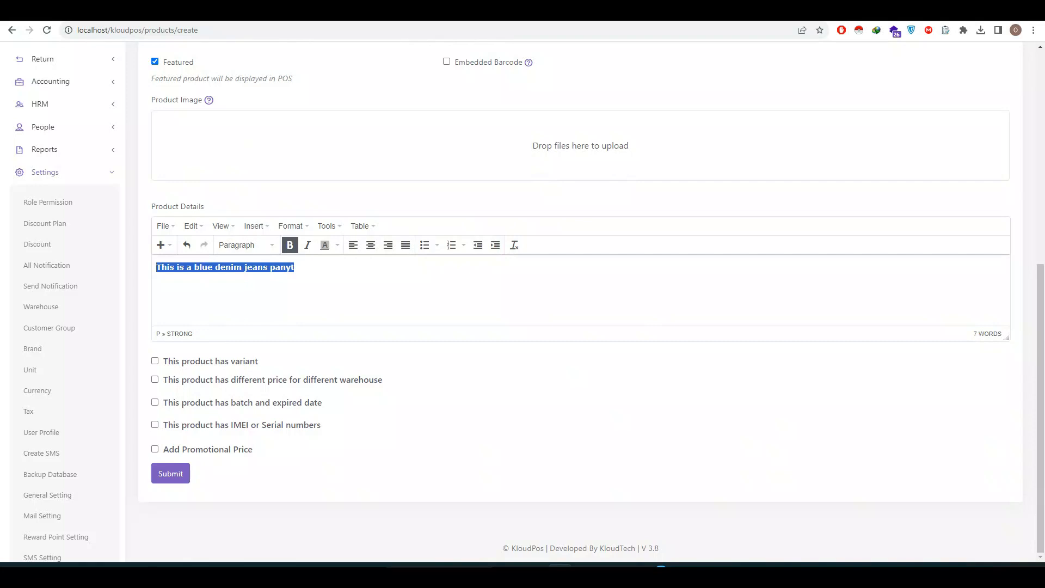
pyautogui.press('Right')
pyautogui.press('BackSpace')
pyautogui.write('t')
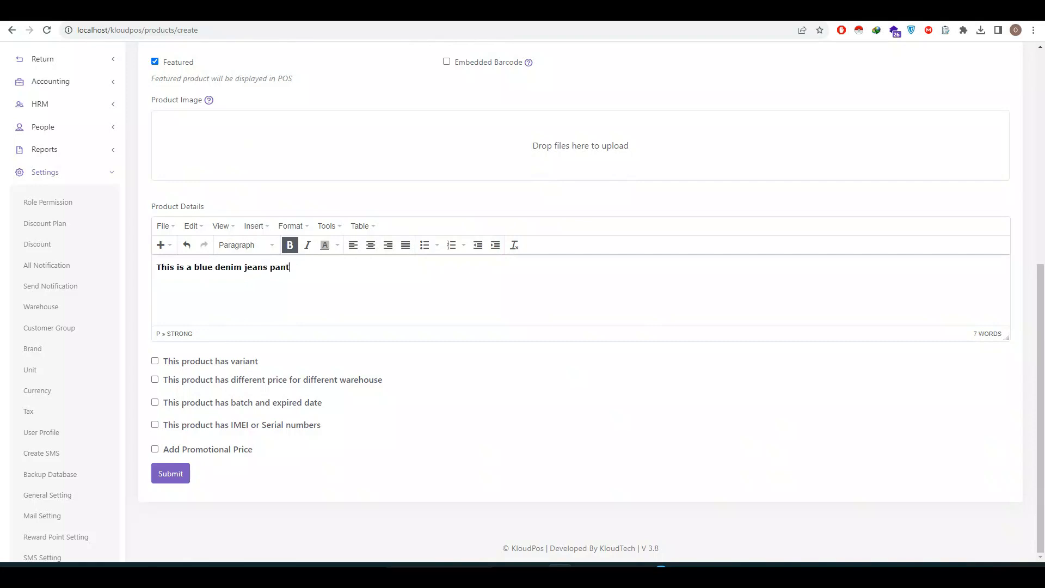
pyautogui.hotkey('ctrl', 'a')
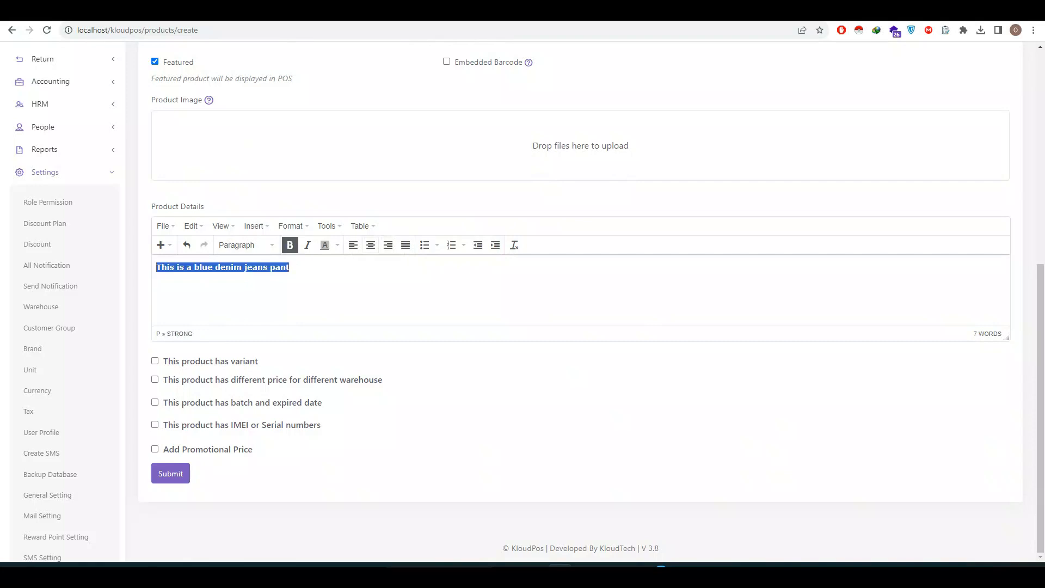
pyautogui.click(371, 245)
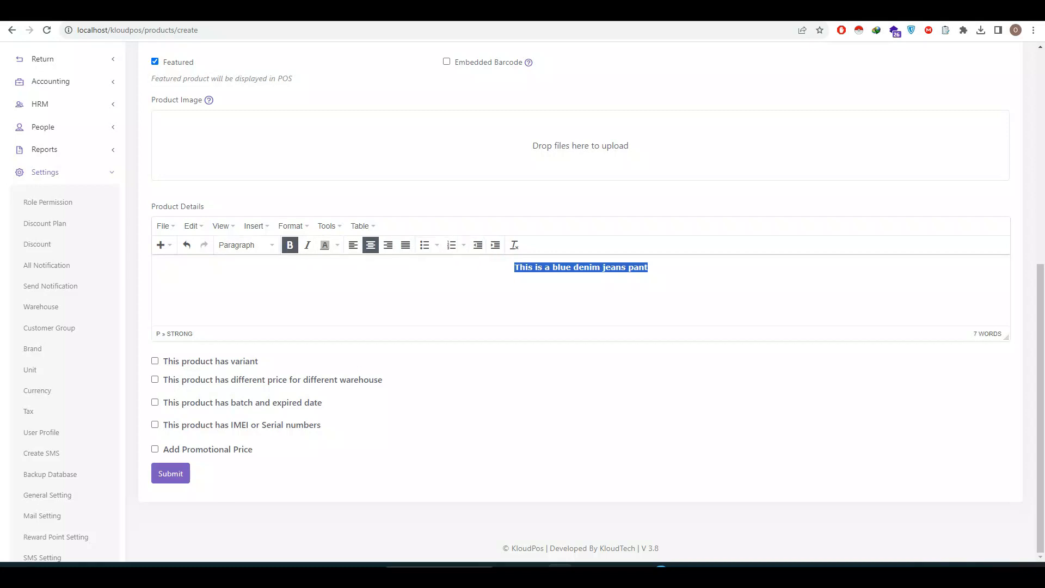
pyautogui.click(290, 226)
pyautogui.click(327, 226)
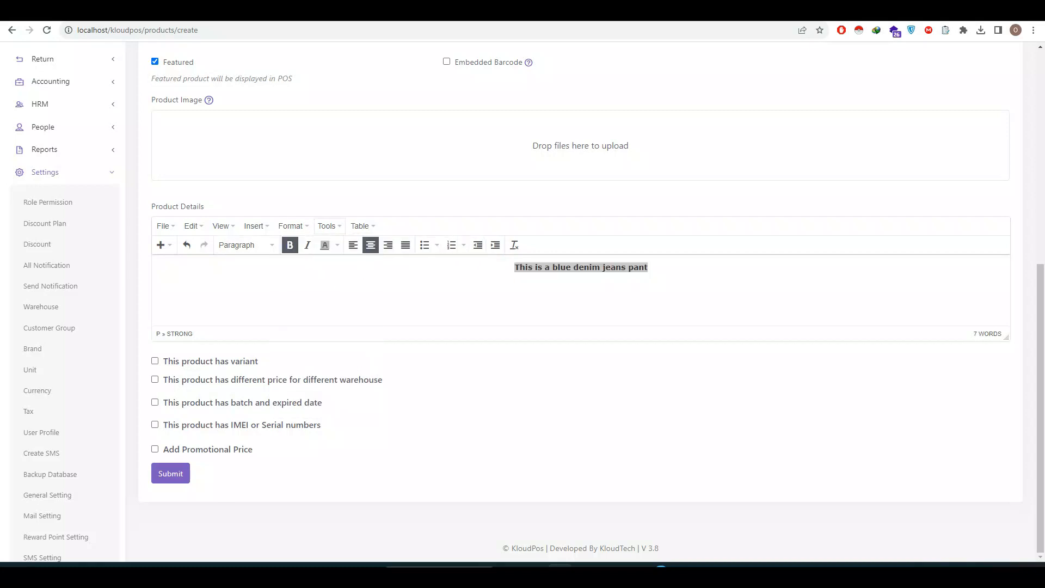
pyautogui.click(256, 226)
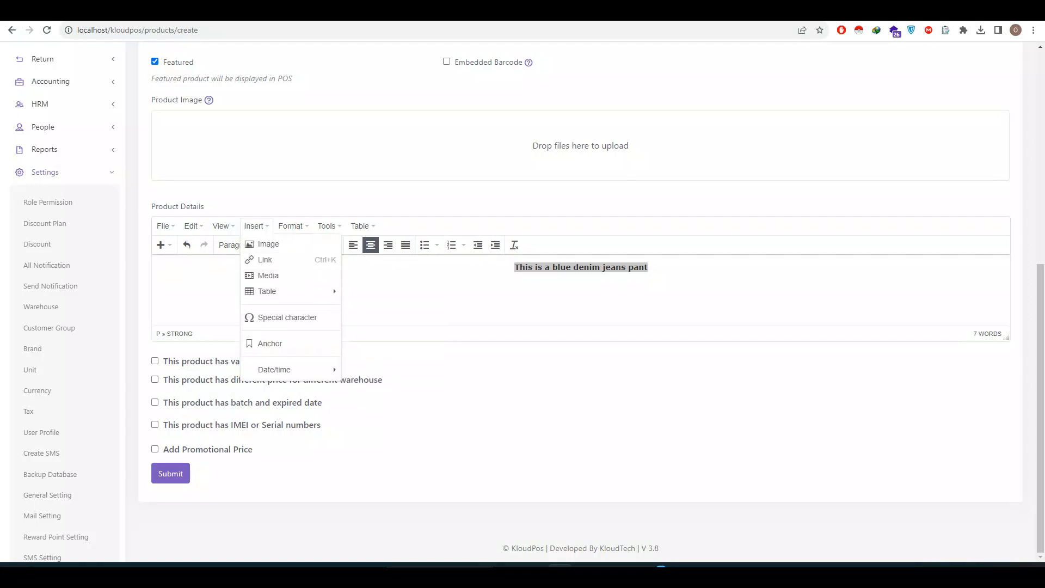
pyautogui.moveTo(223, 226)
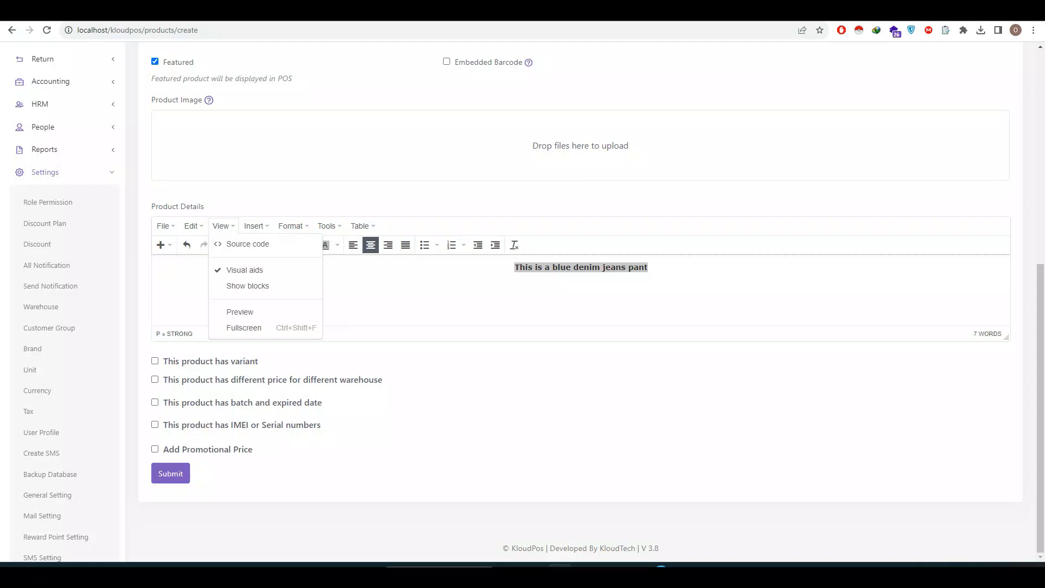
pyautogui.press('Escape')
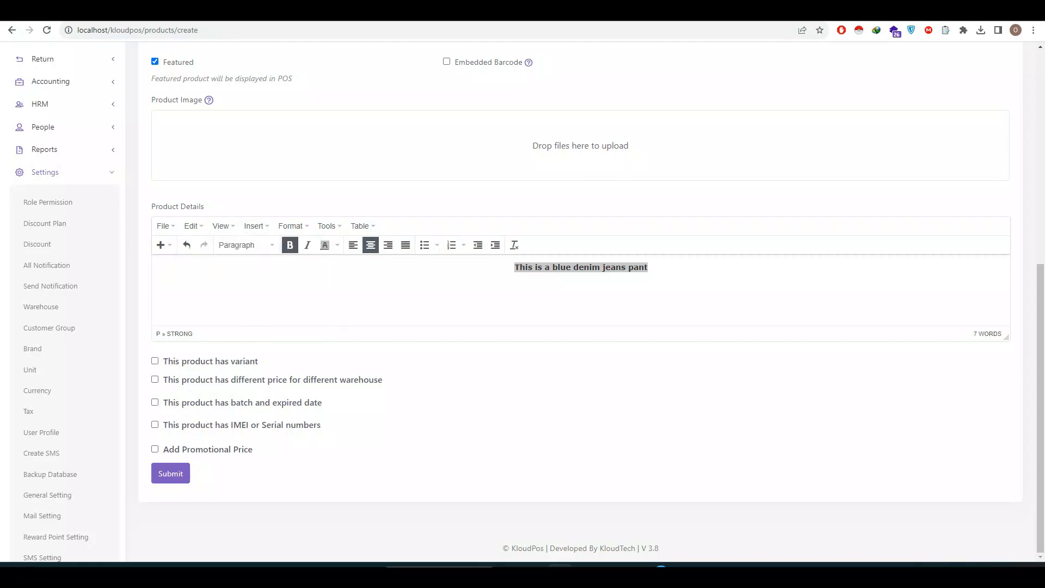
# Enable variants for the product and define a Size option with the value Meium
pyautogui.click(156, 361)
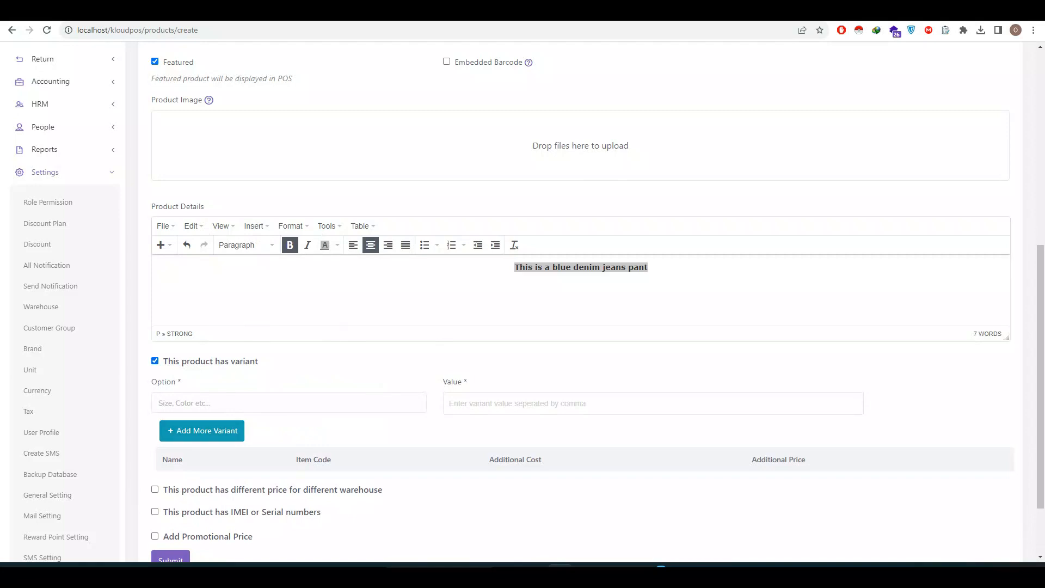
pyautogui.click(216, 403)
pyautogui.write('Size')
pyautogui.press('Tab')
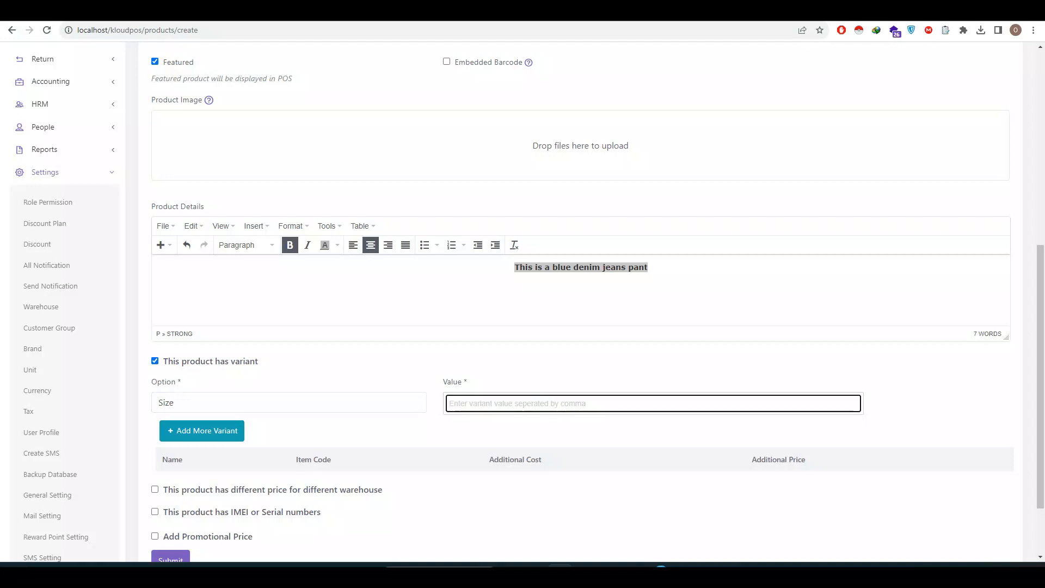
pyautogui.write('M')
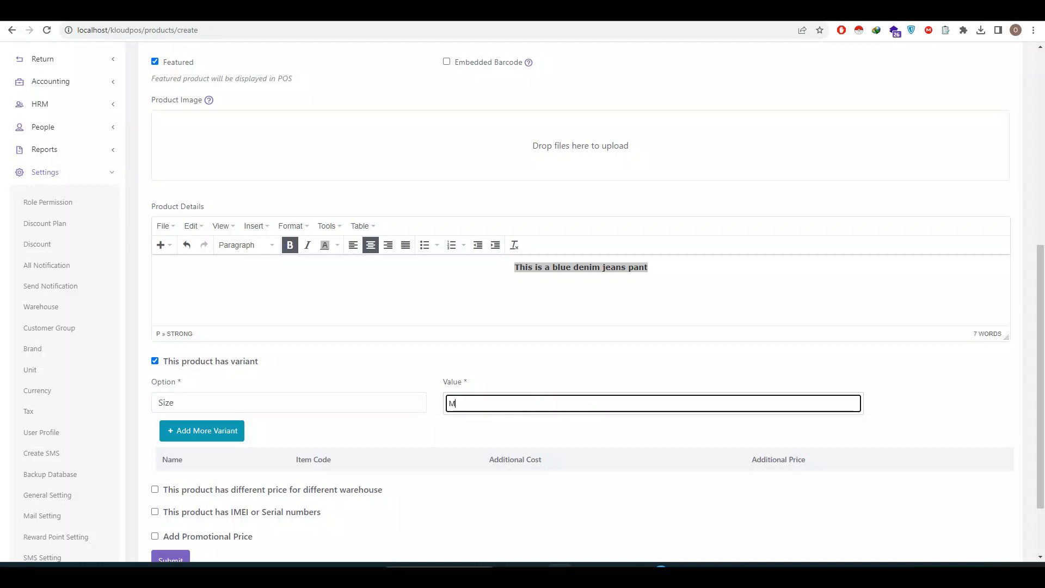
pyautogui.write('eium')
# Add a second variant option to the product and name it Color
pyautogui.click(202, 431)
pyautogui.click(218, 452)
pyautogui.write('Size')
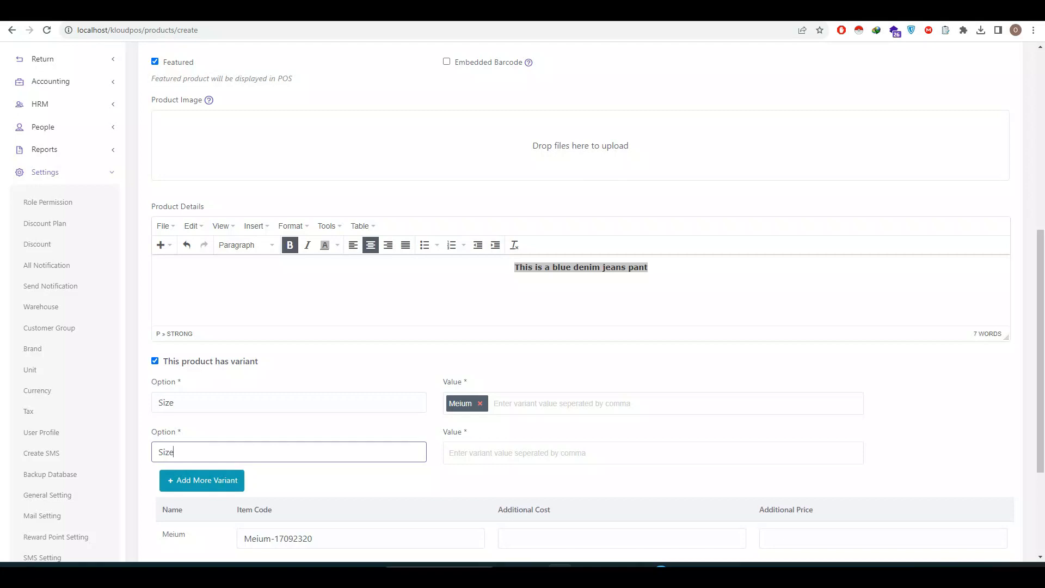
pyautogui.press('BackSpace')
pyautogui.press('BackSpace')
pyautogui.press('BackSpace')
pyautogui.press('BackSpace')
pyautogui.write('Color')
# Give the Color option the values Blue, black, red and yellow
pyautogui.press('Tab')
pyautogui.write('blue')
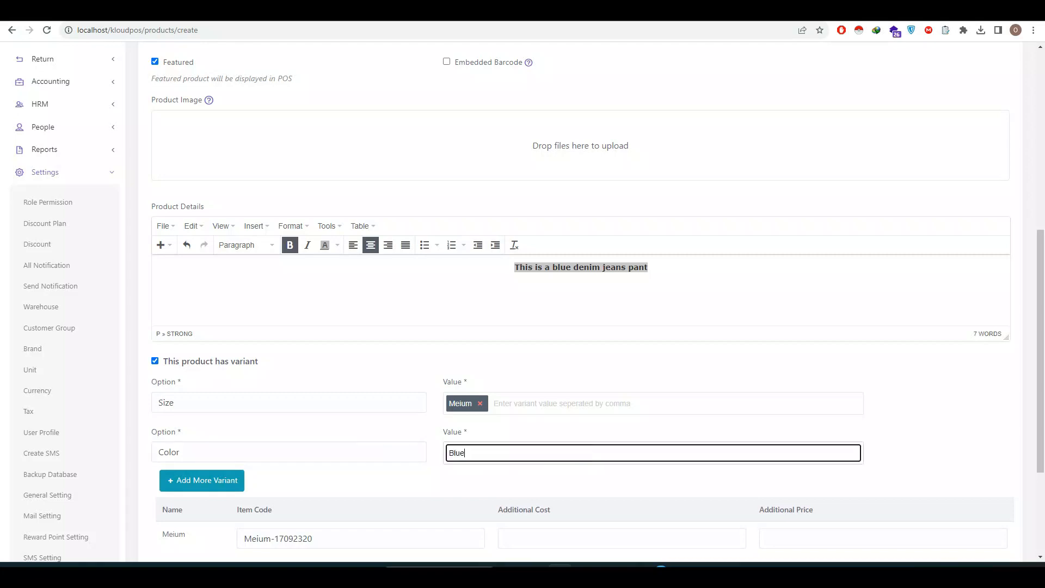
pyautogui.press(',')
pyautogui.write('black')
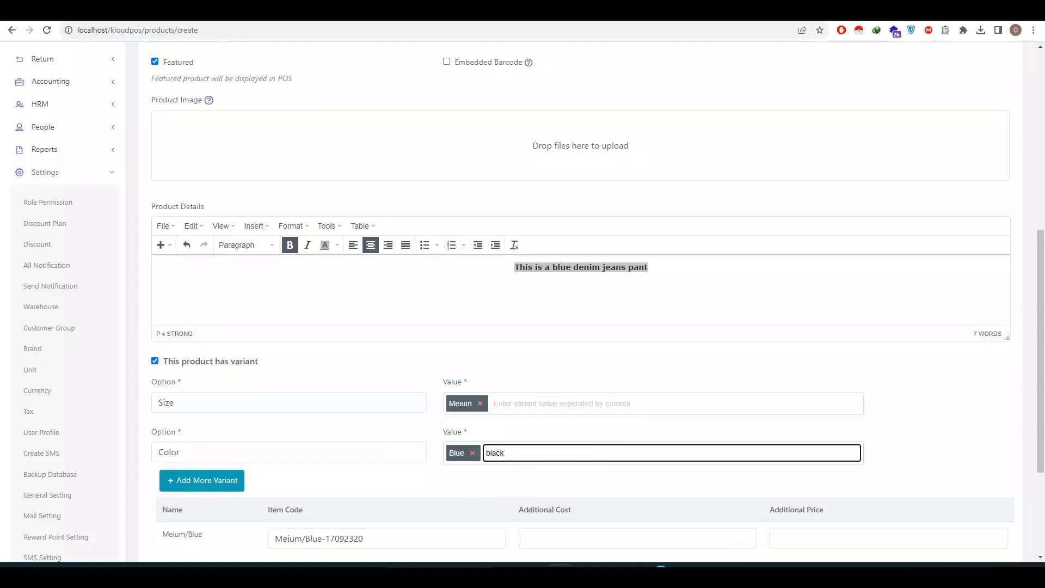
pyautogui.press(',')
pyautogui.write('red')
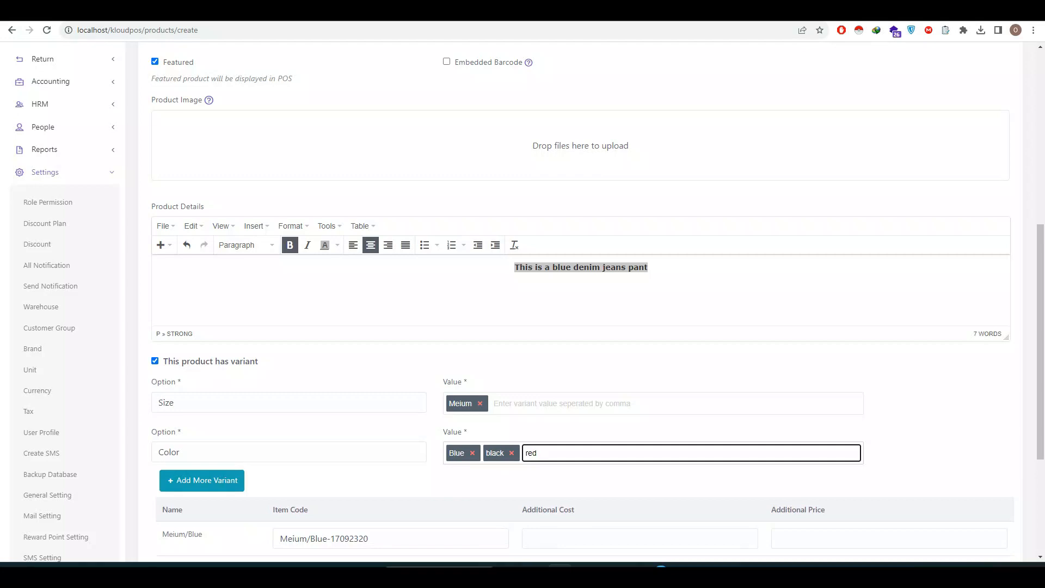
pyautogui.press(',')
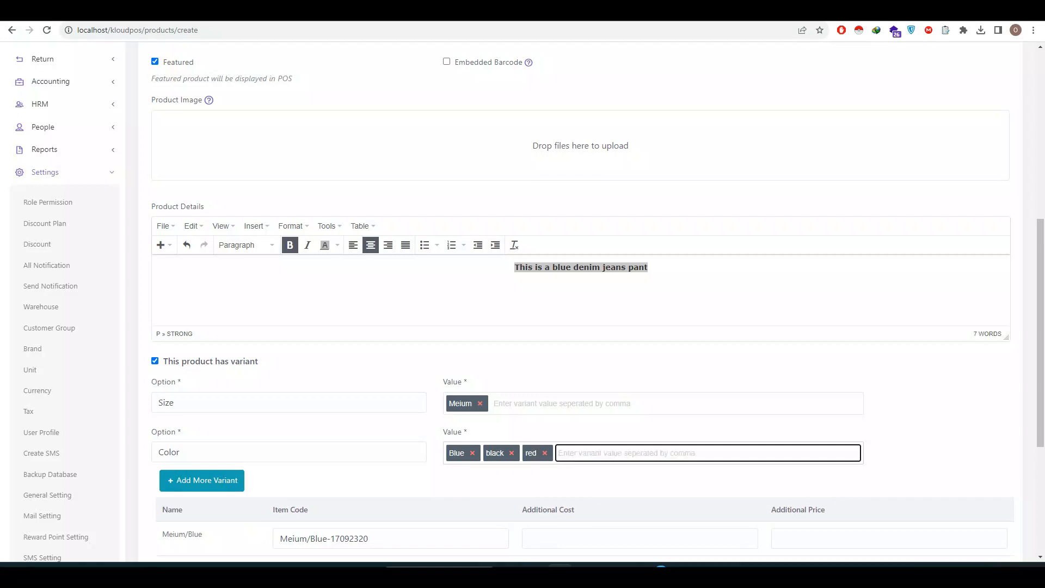
pyautogui.write('yellow')
pyautogui.press(',')
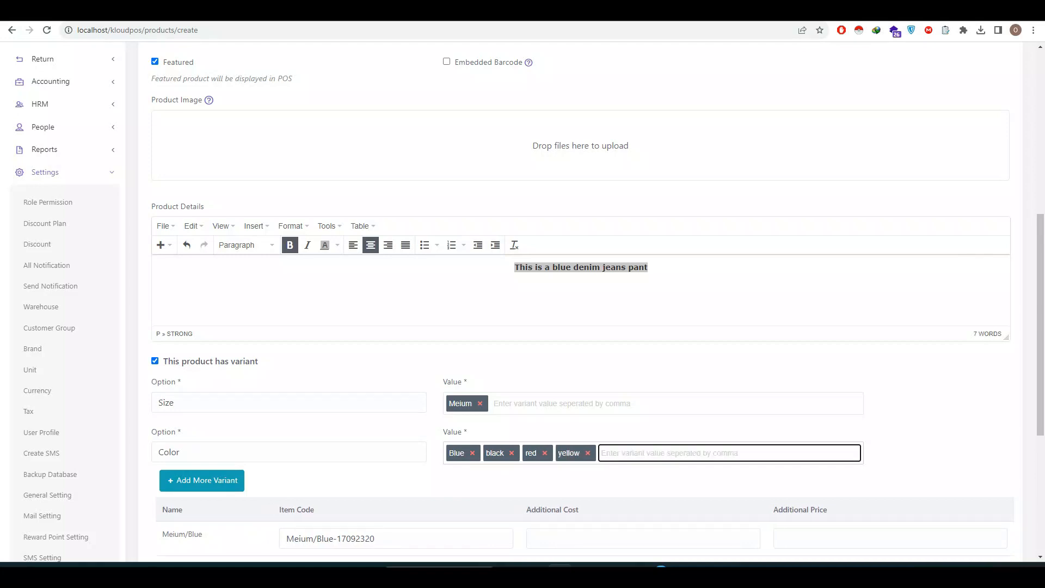
# Replace the misspelled Size value with Medium and add Large as a second value
pyautogui.click(562, 404)
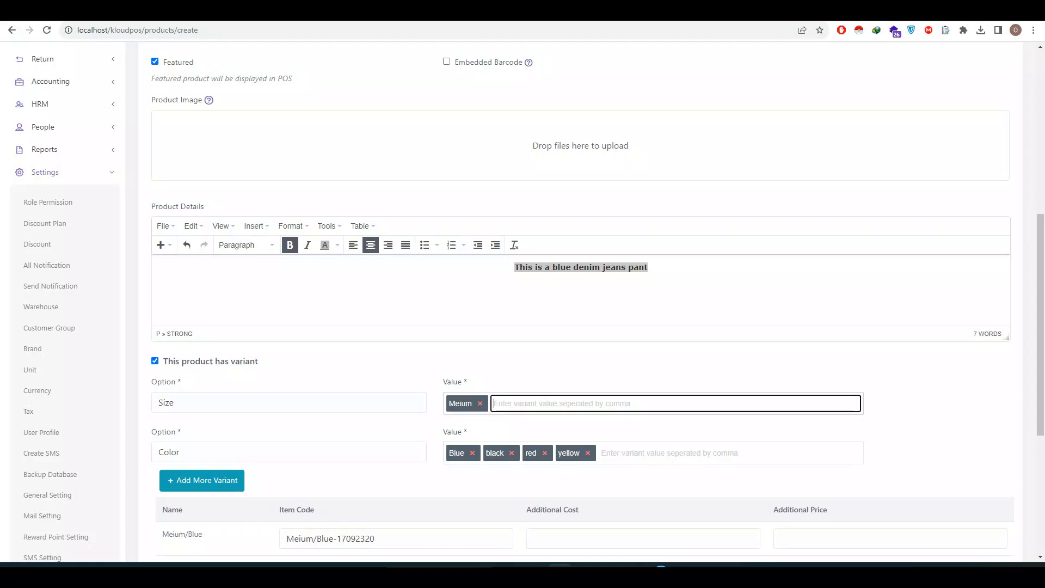
pyautogui.press('BackSpace')
pyautogui.write('Medium')
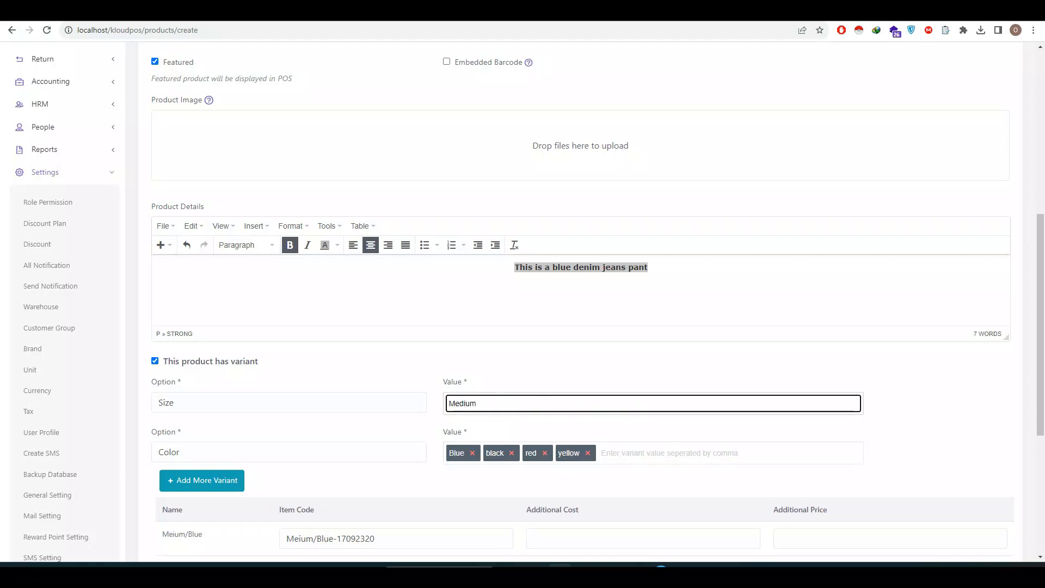
pyautogui.press('Return')
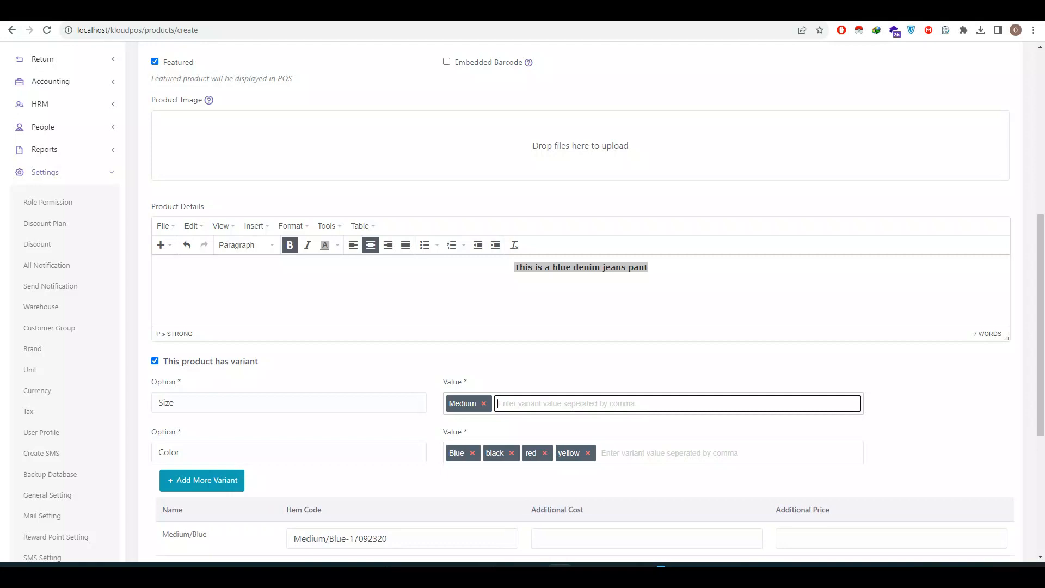
pyautogui.write('Large')
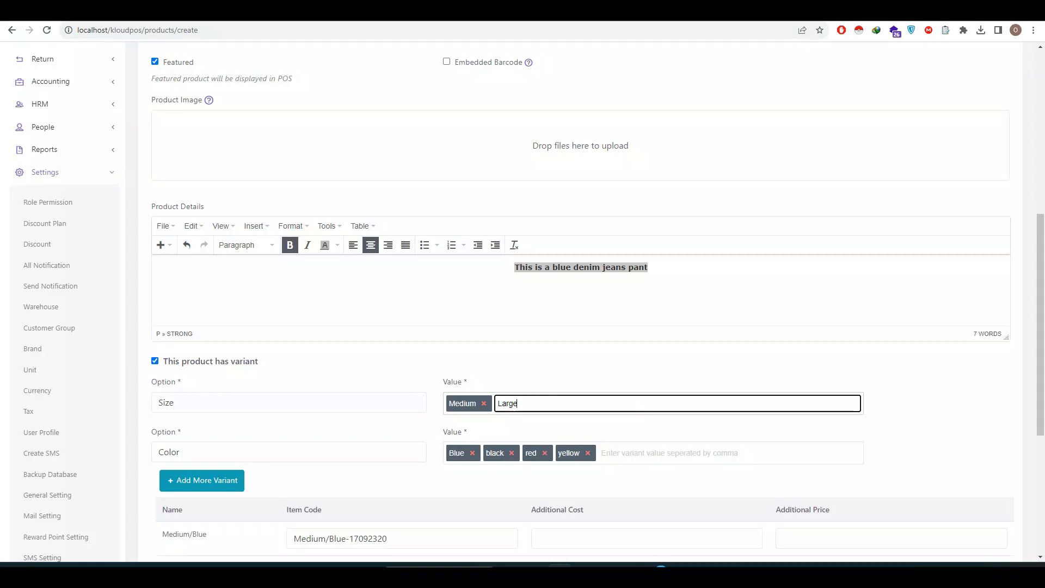
pyautogui.press('Return')
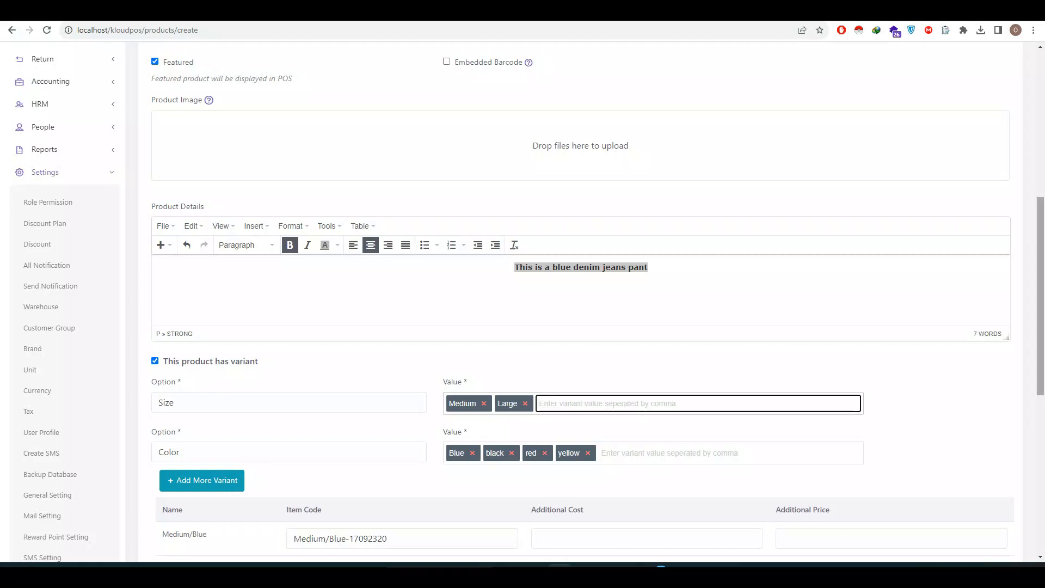
# Examine the generated size and color combinations and the Medium/Blue variant's additional cost and additional price fields
pyautogui.scroll(-4, 583, 304)
pyautogui.scroll(-3, 591, 294)
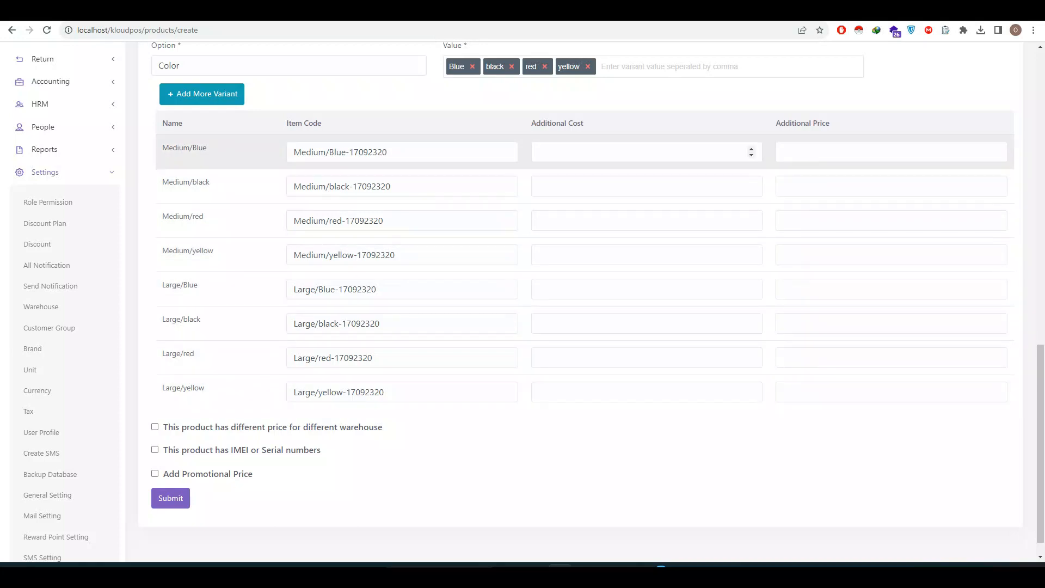
pyautogui.click(647, 152)
pyautogui.click(871, 152)
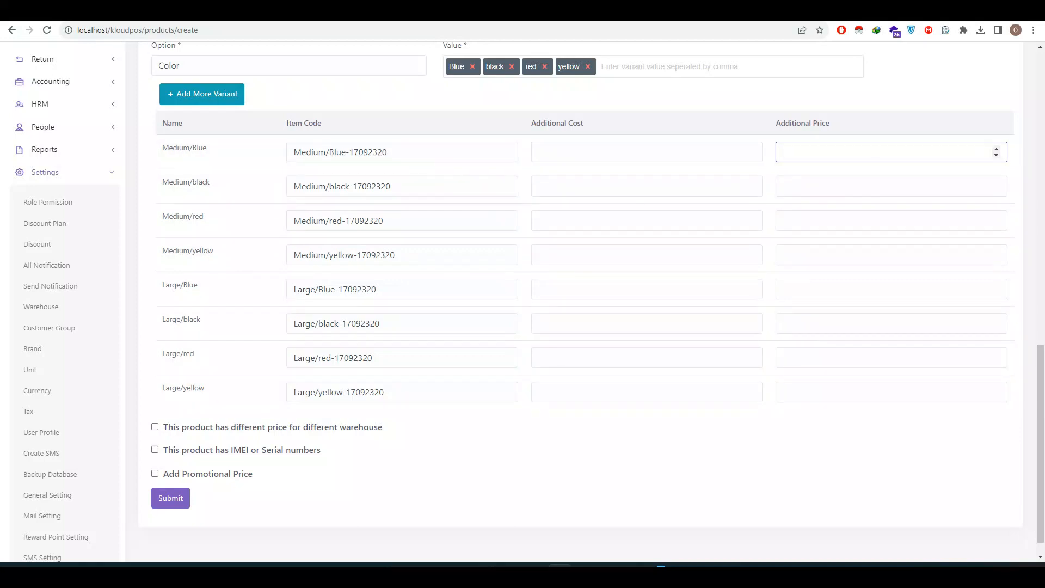
# Remove all Color and Size values from the variant options and turn off variants for the product
pyautogui.click(588, 67)
pyautogui.click(545, 110)
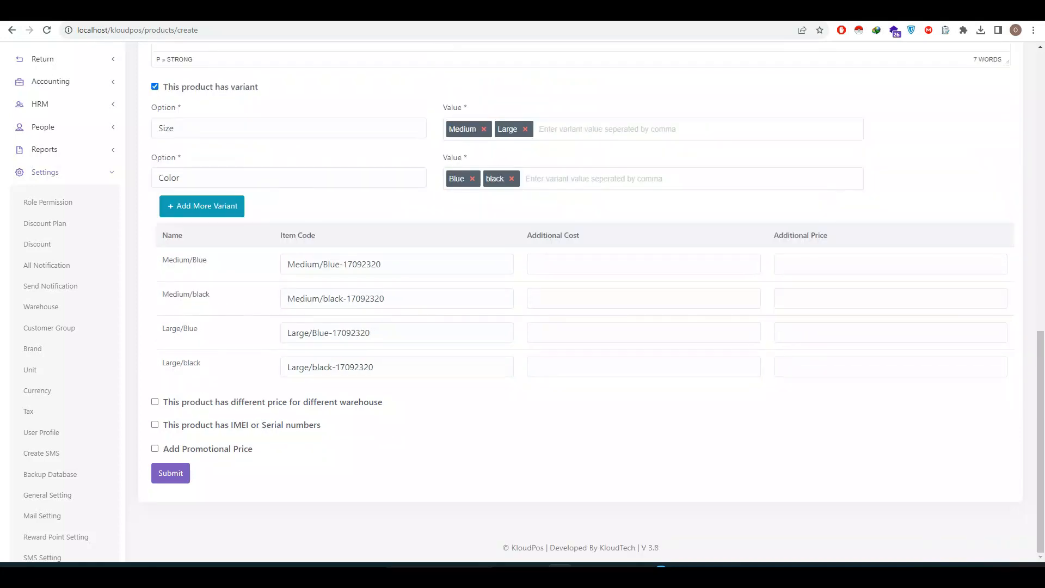
pyautogui.click(512, 179)
pyautogui.click(473, 247)
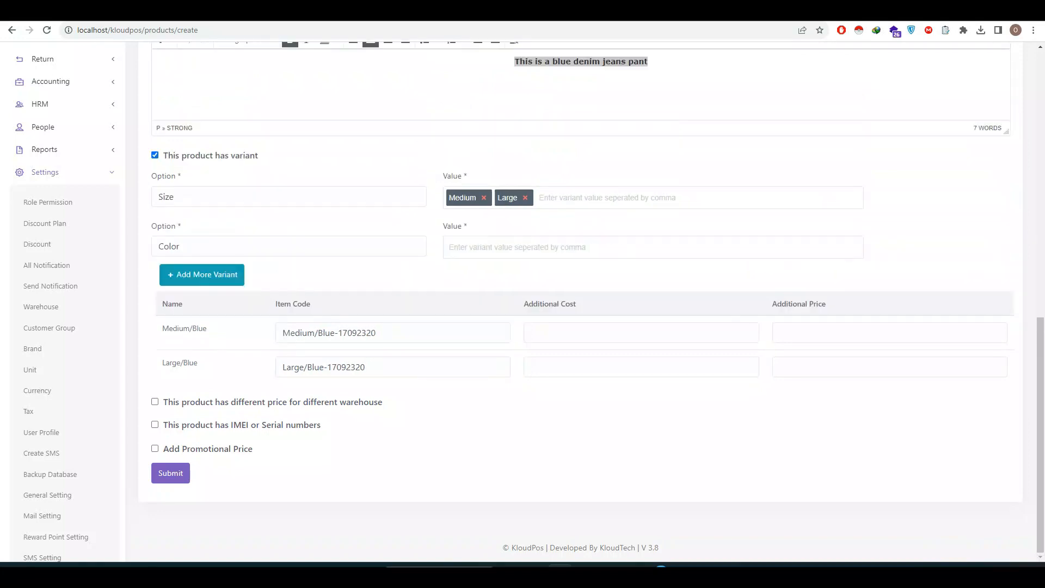
pyautogui.click(484, 197)
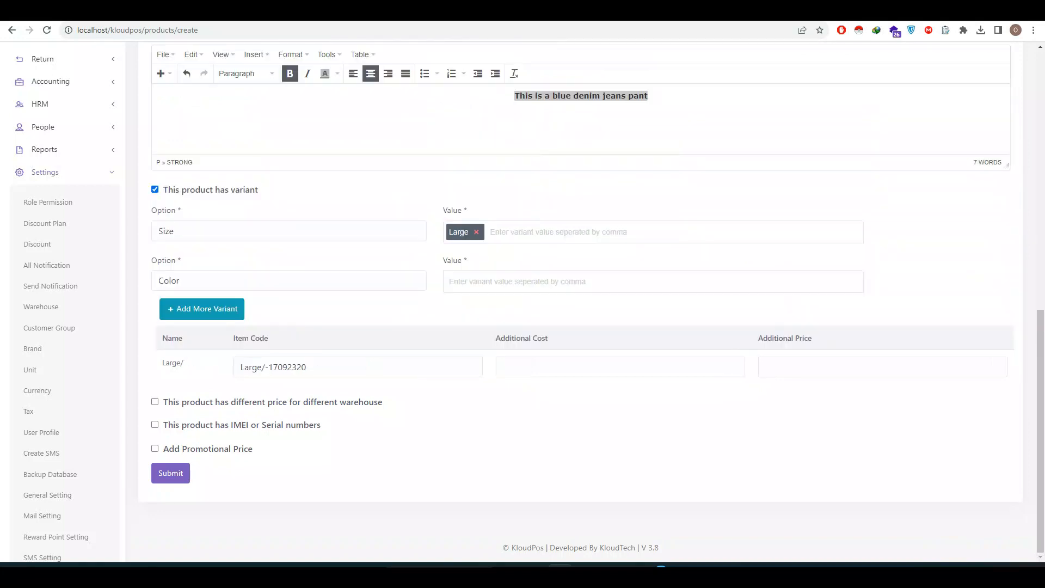
pyautogui.click(476, 232)
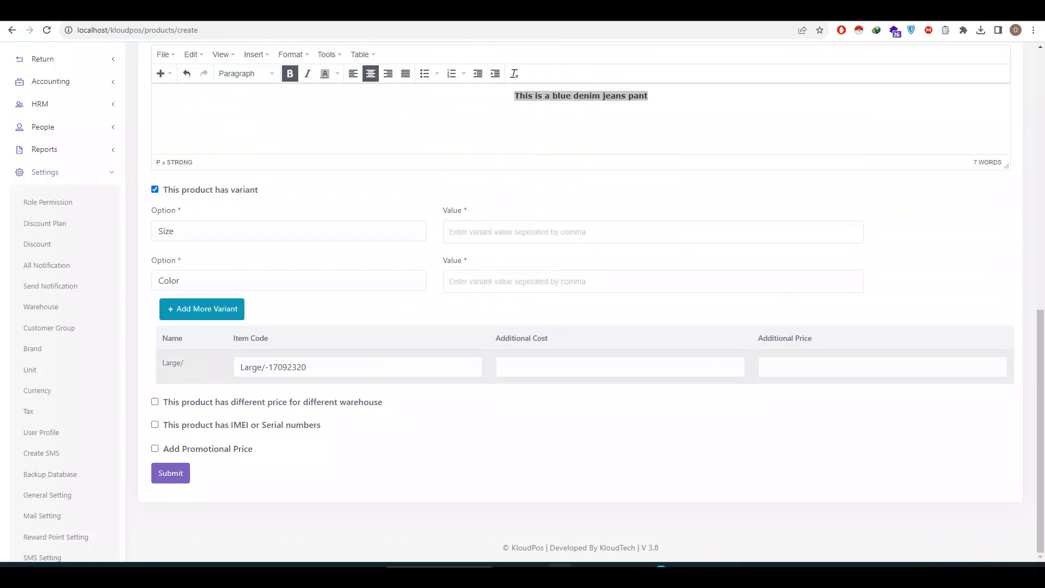
pyautogui.click(185, 231)
pyautogui.press('BackSpace')
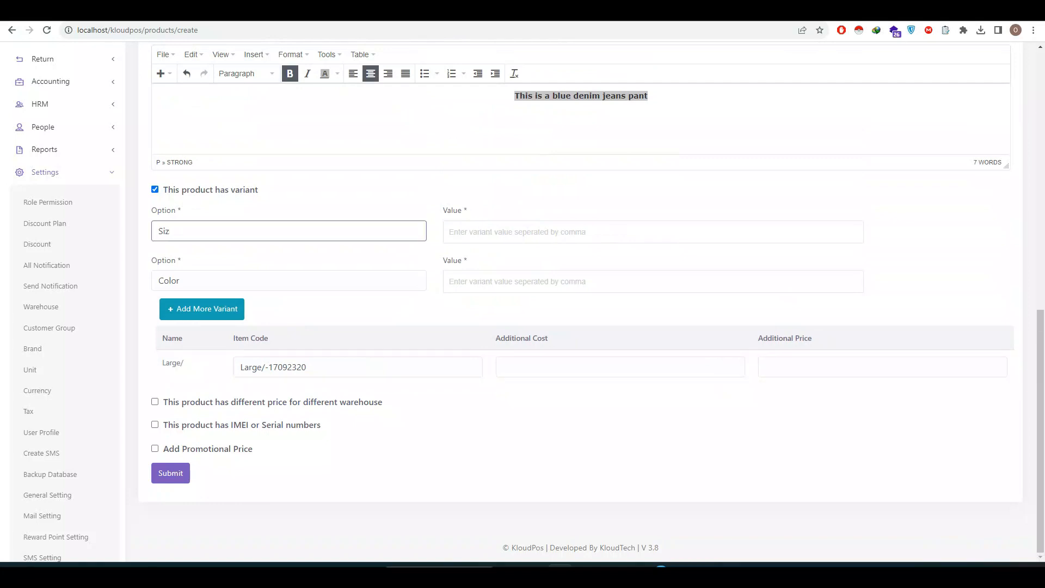
pyautogui.press('Tab')
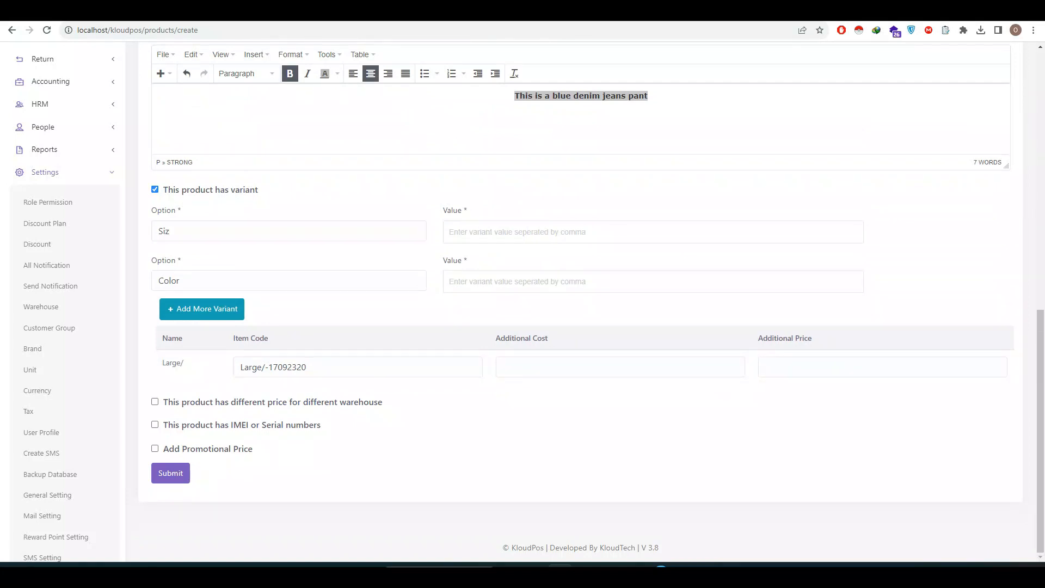
pyautogui.click(155, 189)
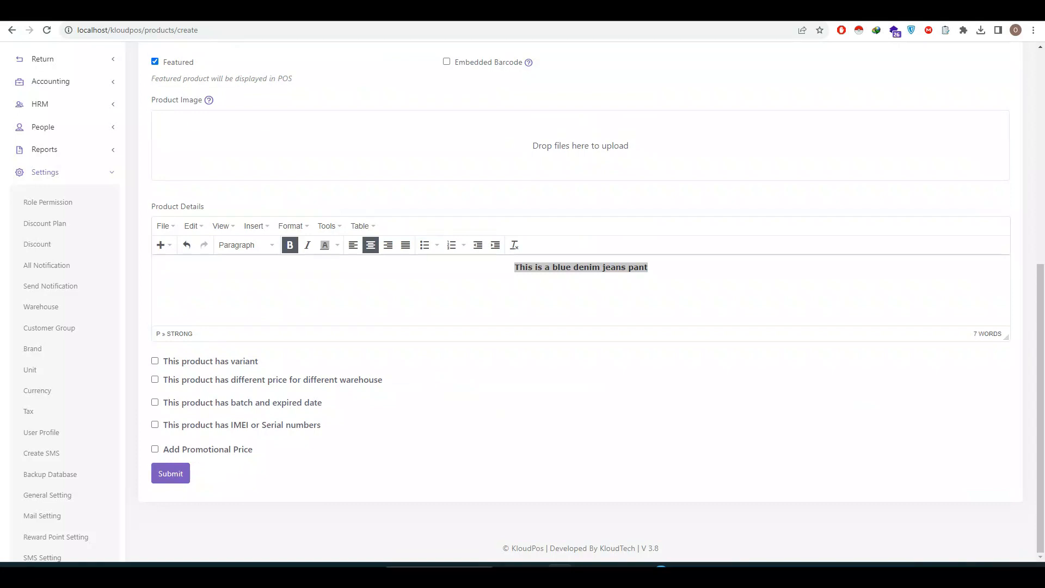
# Enable different prices per warehouse, view the Warehouse 1 and Warehouse 2 price fields, and disable the option again
pyautogui.click(155, 379)
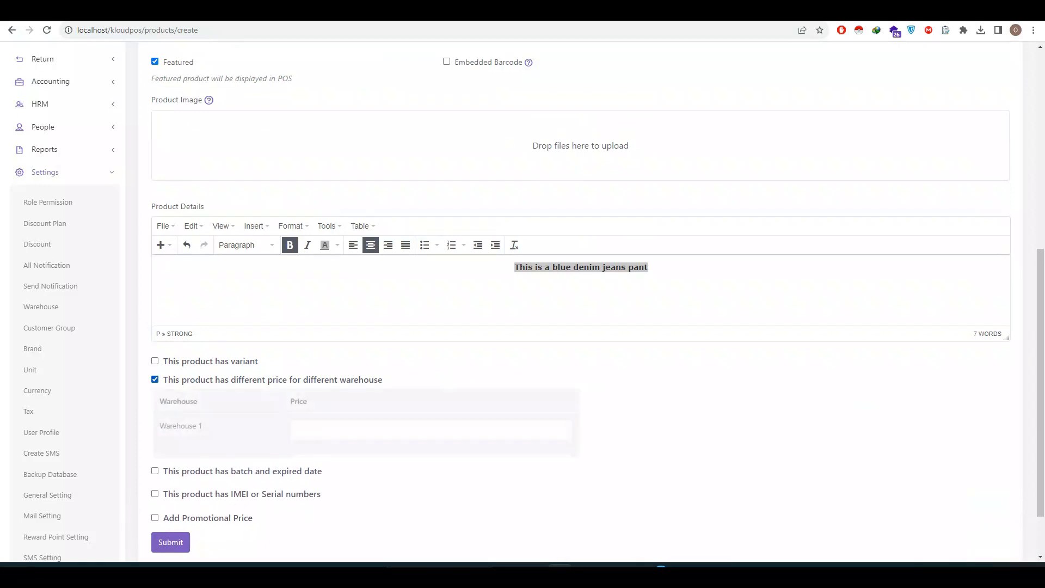
pyautogui.click(430, 431)
pyautogui.click(430, 465)
pyautogui.moveTo(1041, 381); pyautogui.dragTo(1041, 432)
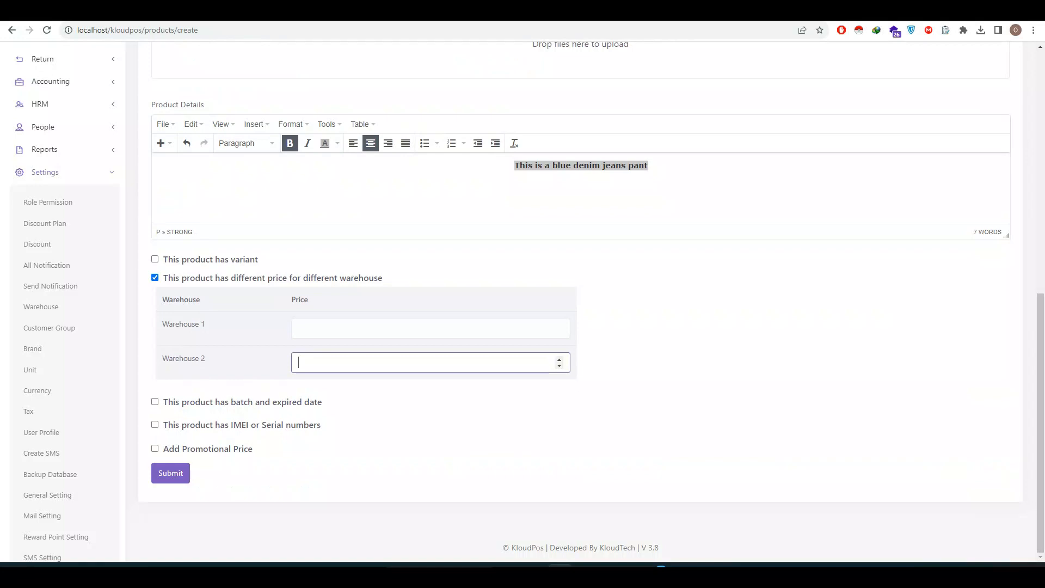
pyautogui.click(155, 278)
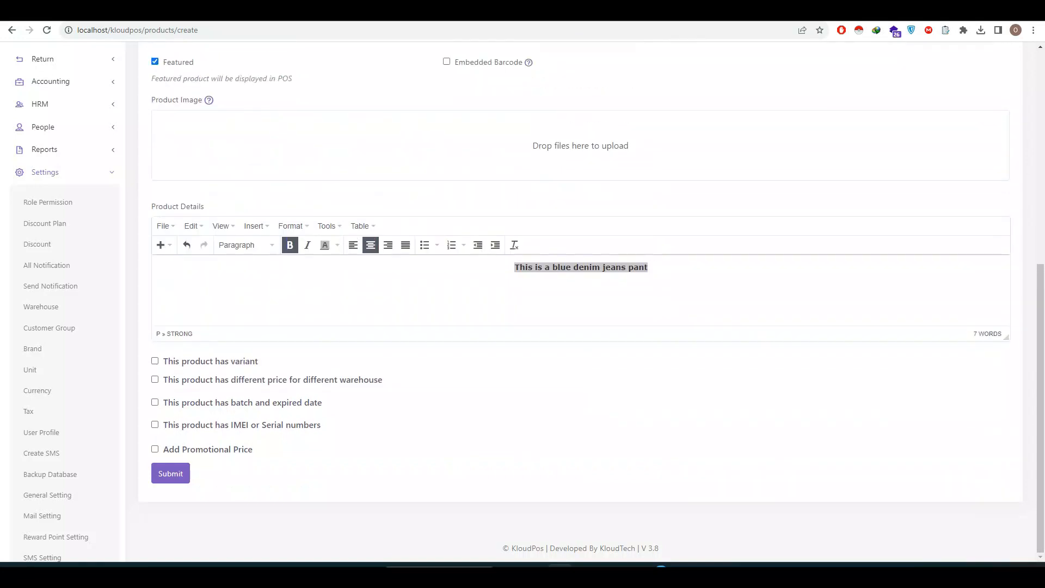
# Enable batch and expired date for the product, check its effect on the form, and disable it again
pyautogui.click(155, 403)
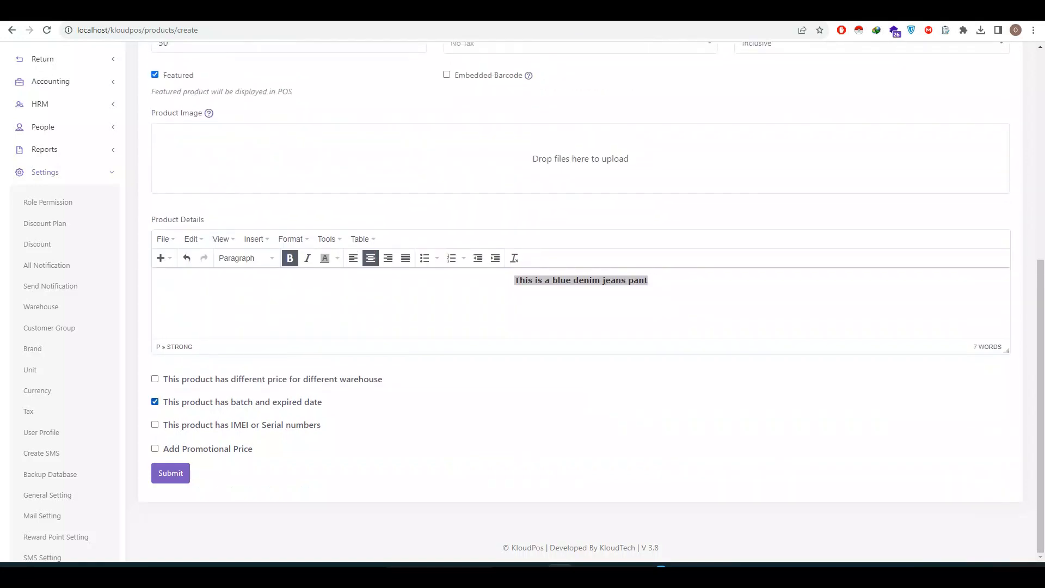
pyautogui.click(156, 403)
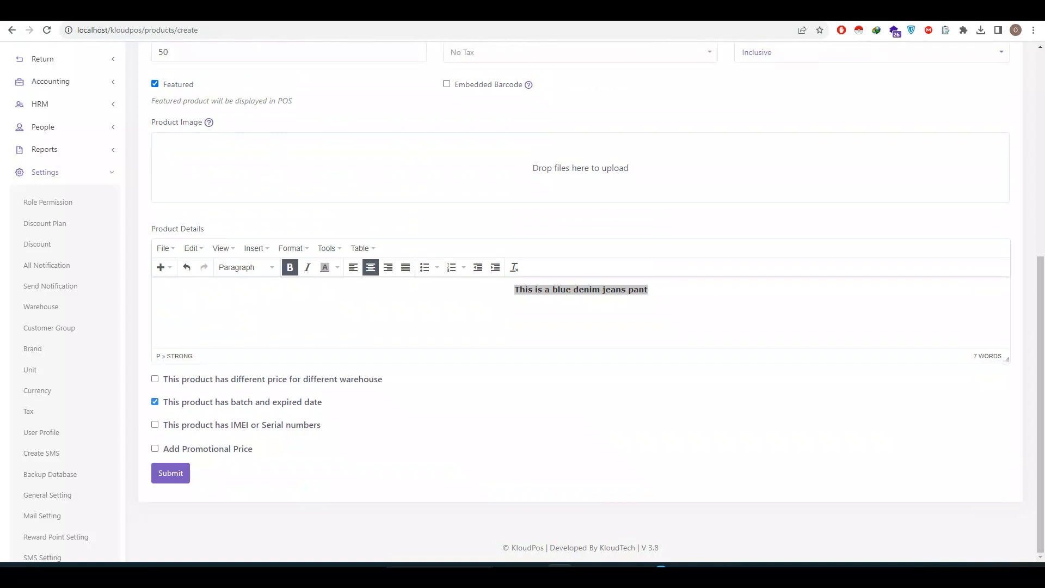
pyautogui.click(155, 403)
pyautogui.scroll(7, 580, 301)
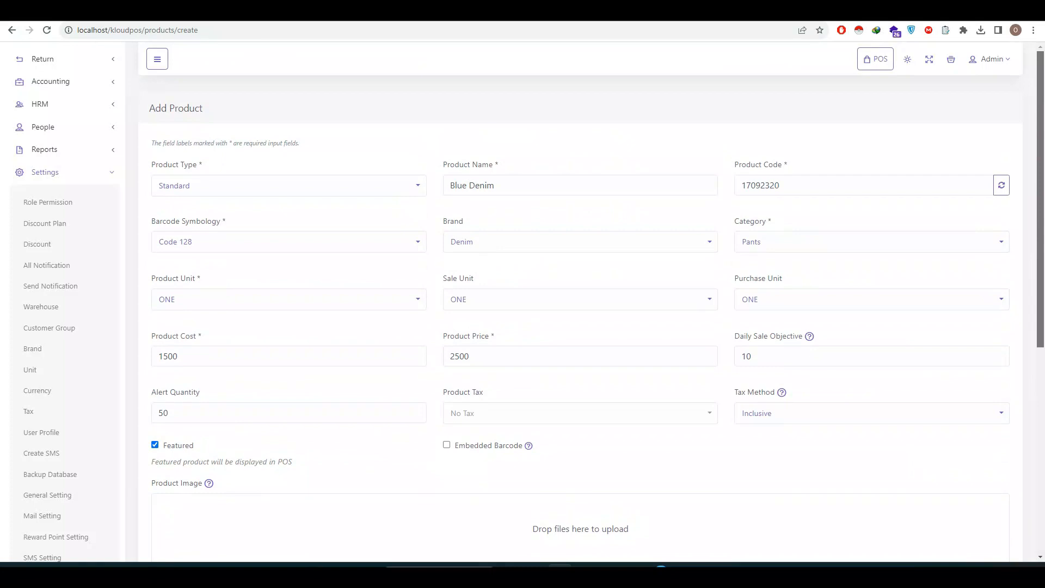
pyautogui.scroll(-7, 581, 302)
pyautogui.click(155, 403)
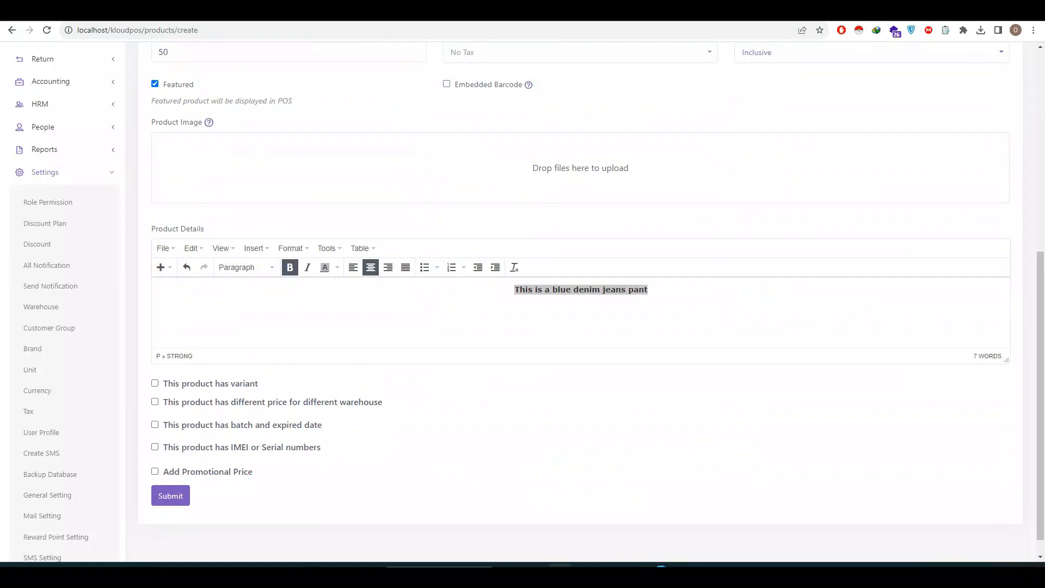
# Try the IMEI or serial numbers and promotional price options, and turn both off again
pyautogui.click(156, 447)
pyautogui.scroll(-1, 591, 301)
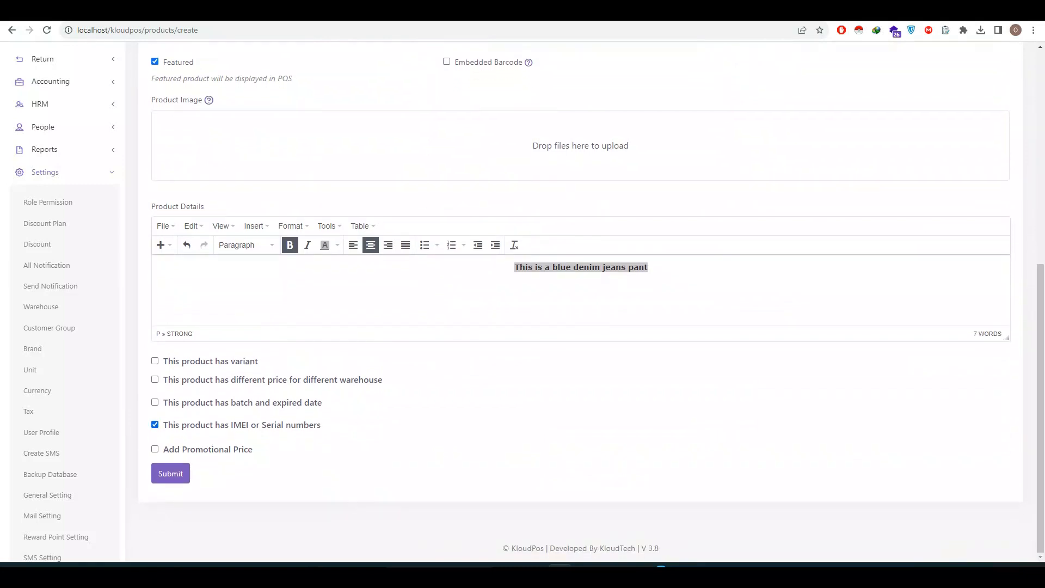
pyautogui.click(155, 449)
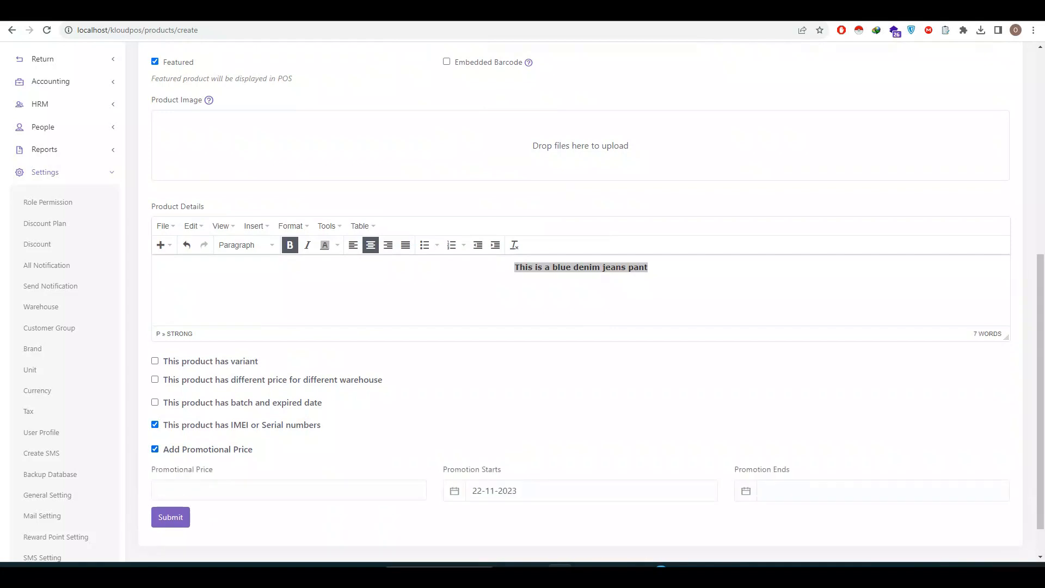
pyautogui.click(156, 425)
pyautogui.click(155, 449)
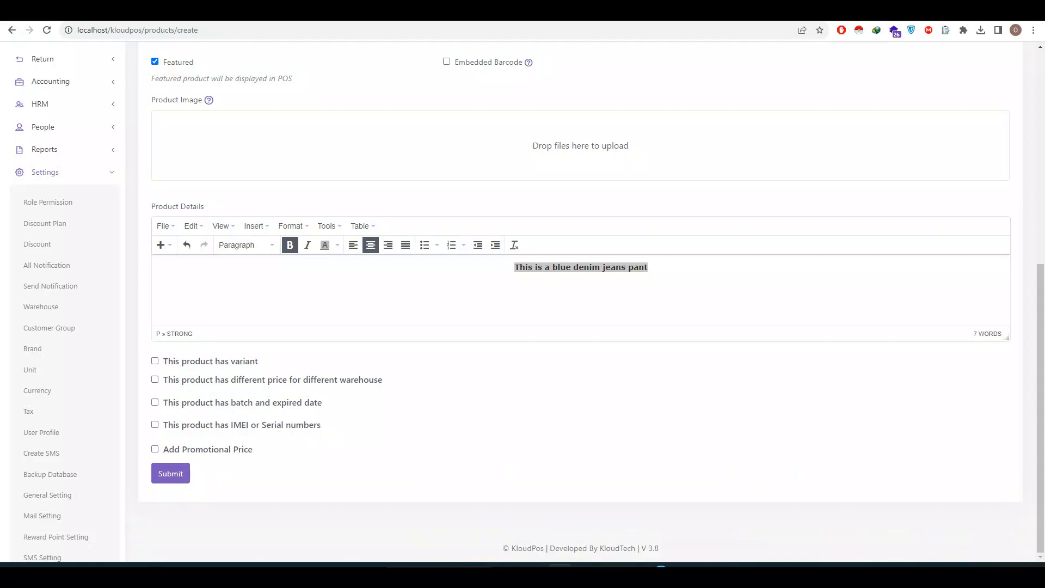
# Deselect the product details text and submit the Blue Denim product
pyautogui.click(648, 267)
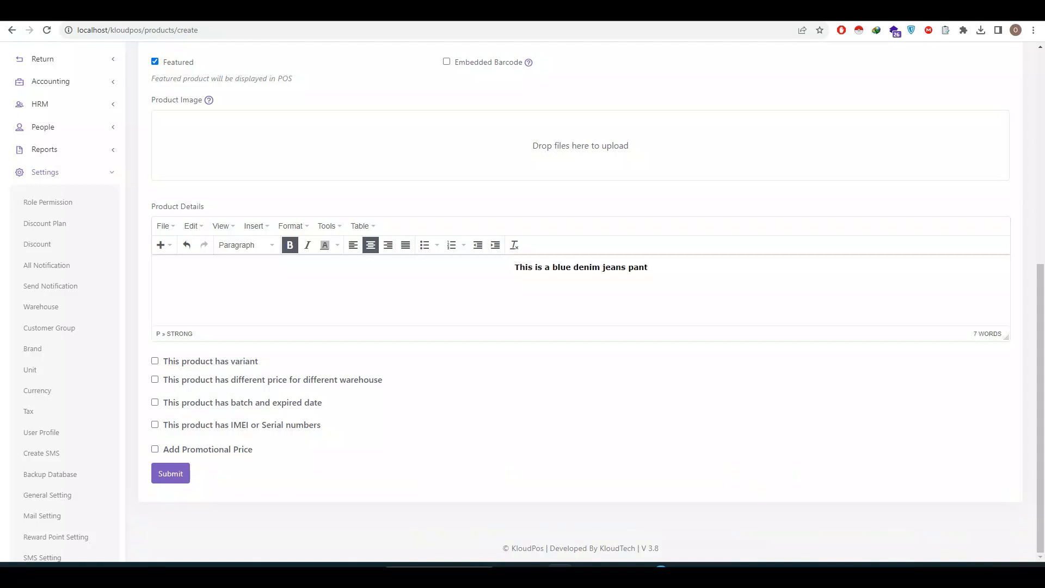
pyautogui.click(170, 474)
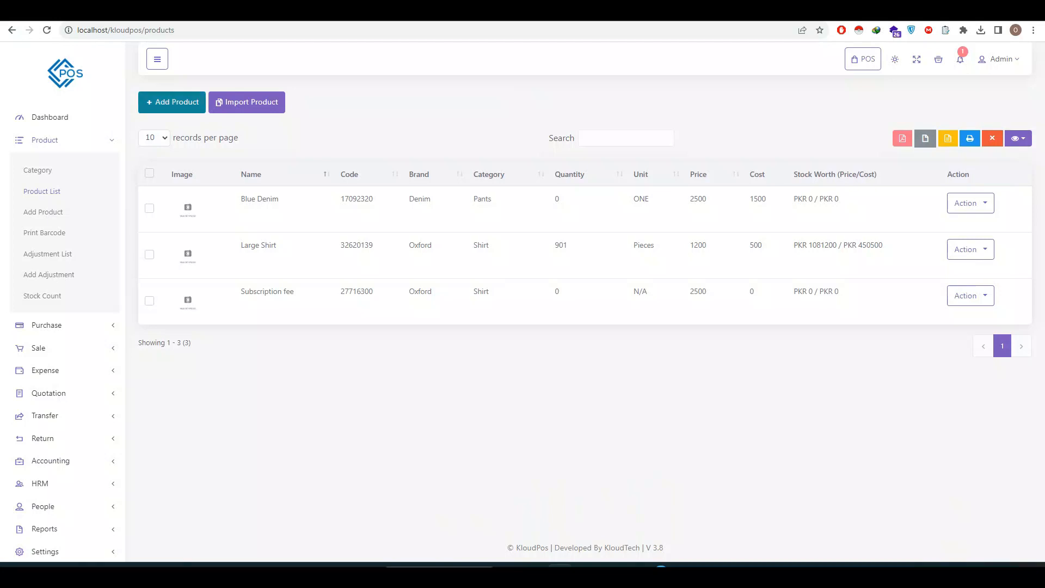
# Start adding another product and set its product type to Combo
pyautogui.click(172, 102)
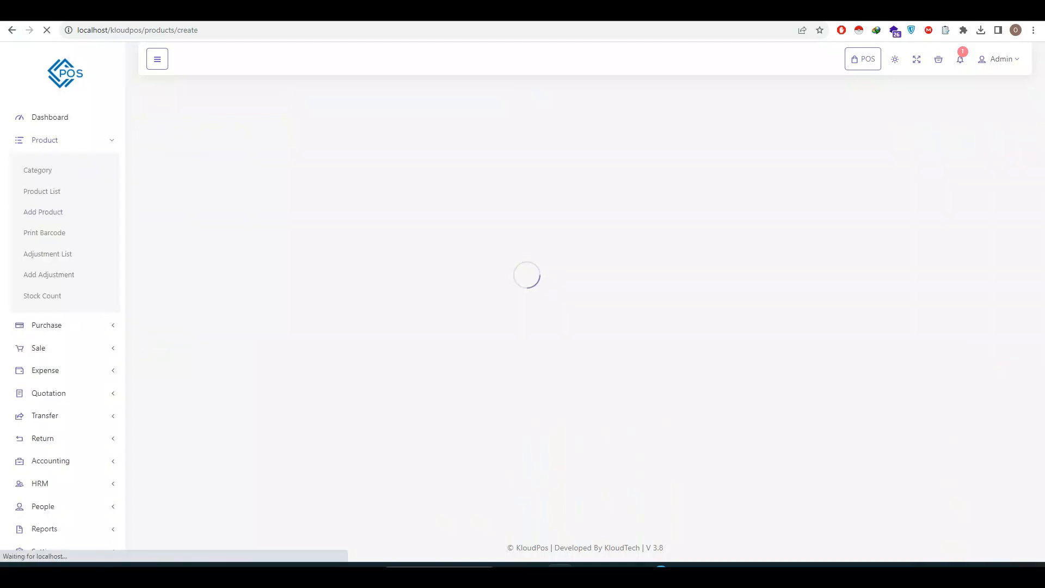
pyautogui.click(289, 185)
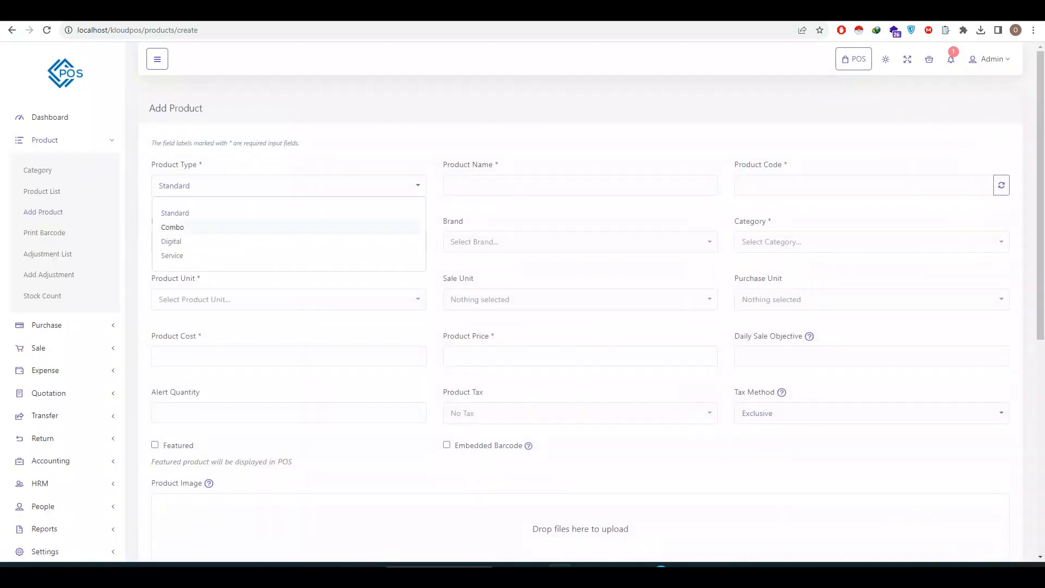
pyautogui.click(173, 227)
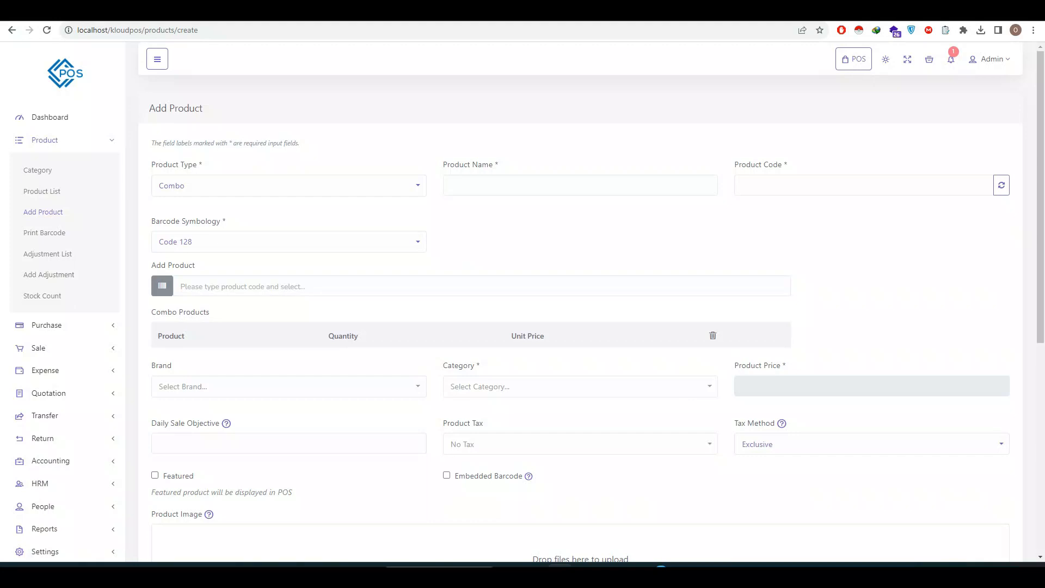
# Name the combo product "Jeans & Shirt" and generate a product code for it
pyautogui.click(482, 286)
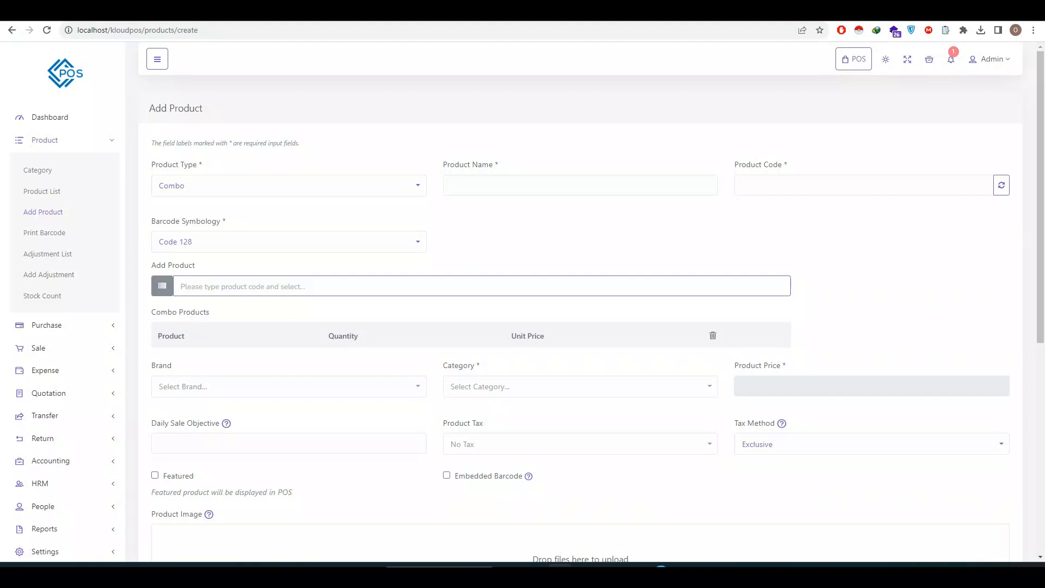
pyautogui.click(544, 185)
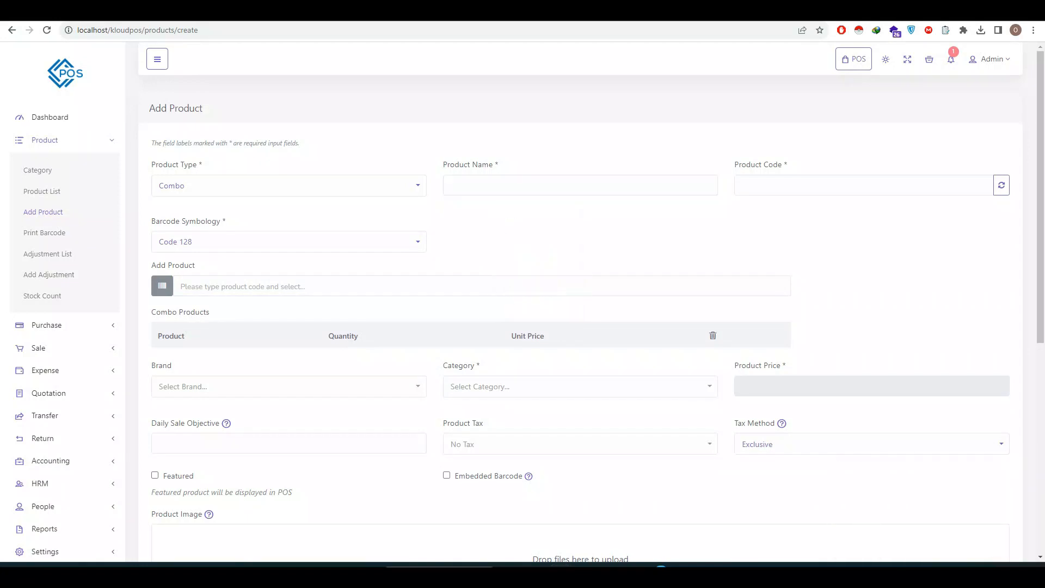
pyautogui.write('jEA')
pyautogui.press('BackSpace')
pyautogui.press('BackSpace')
pyautogui.press('BackSpace')
pyautogui.write('Jeans')
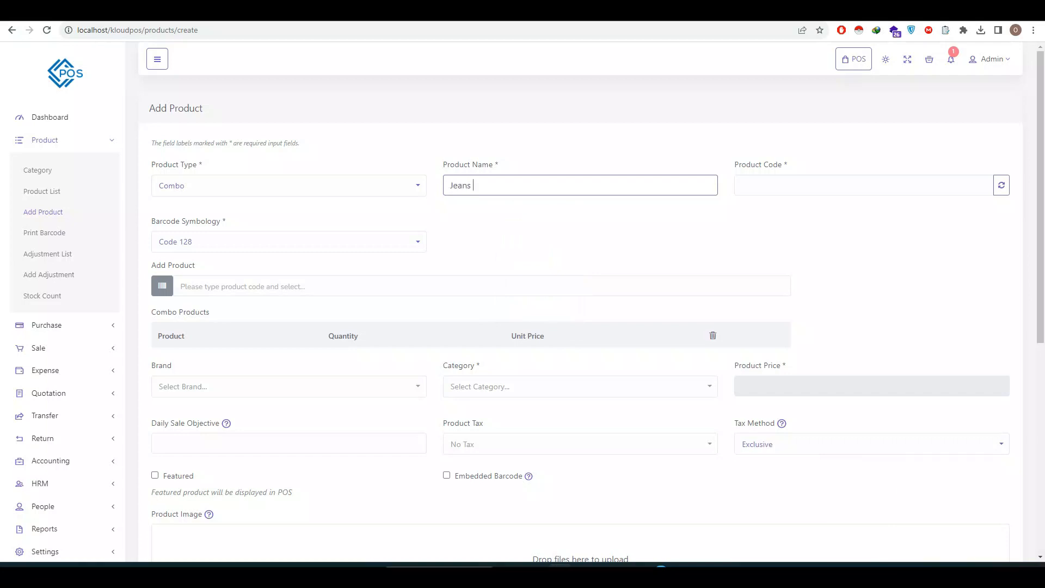
pyautogui.write(' & Shirt')
pyautogui.click(1002, 185)
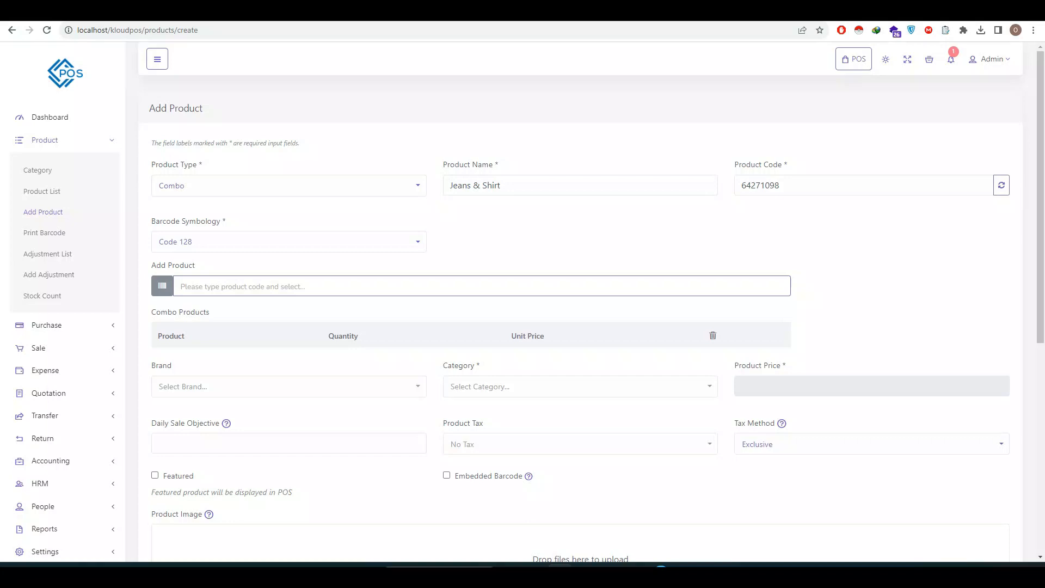
# Add Blue Denim and Large Shirt to the combo's product list
pyautogui.write('Blue')
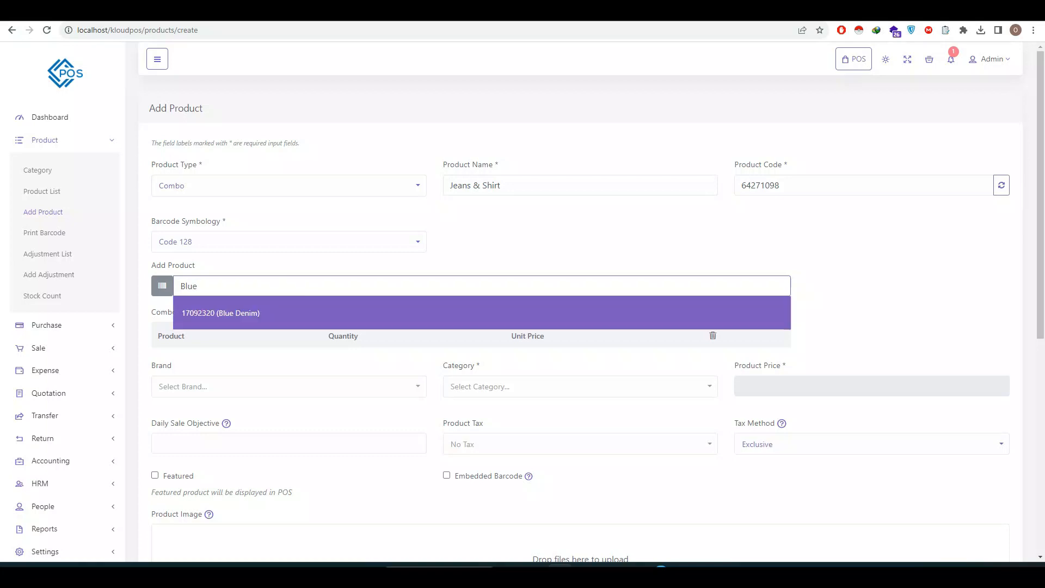
pyautogui.press('Return')
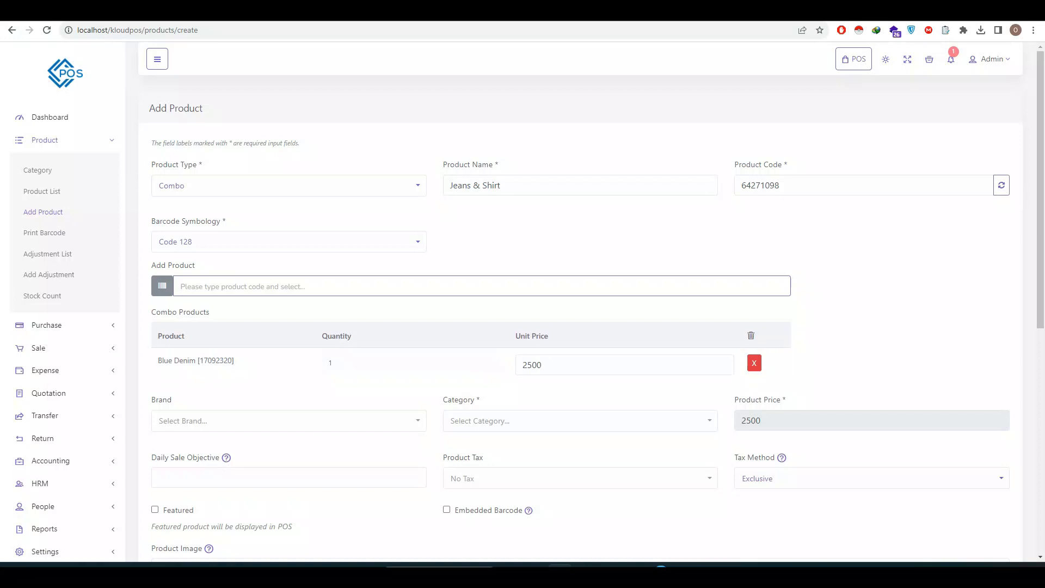
pyautogui.write('Lare')
pyautogui.press('BackSpace')
pyautogui.write('g')
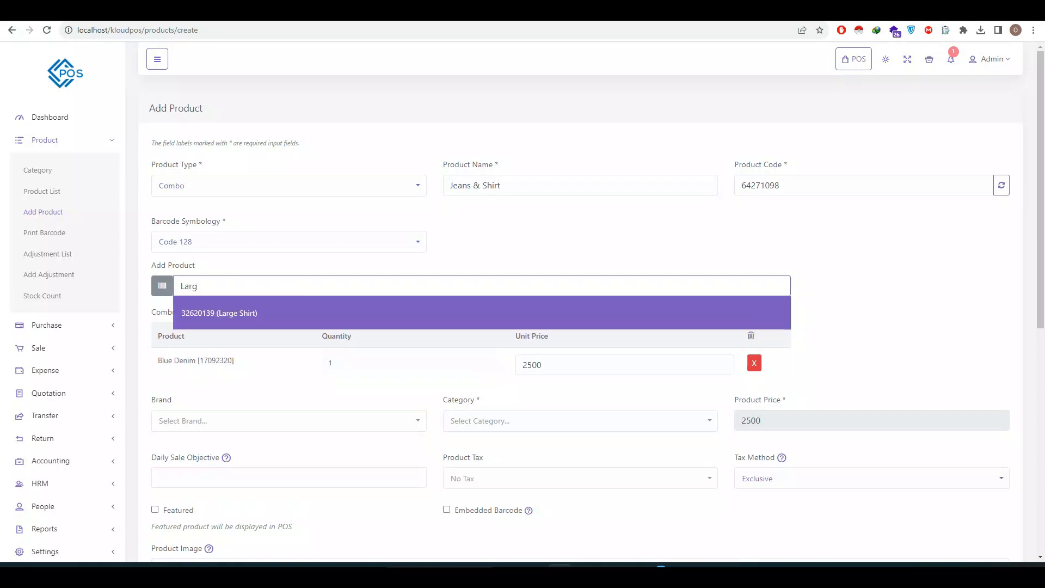
pyautogui.press('Return')
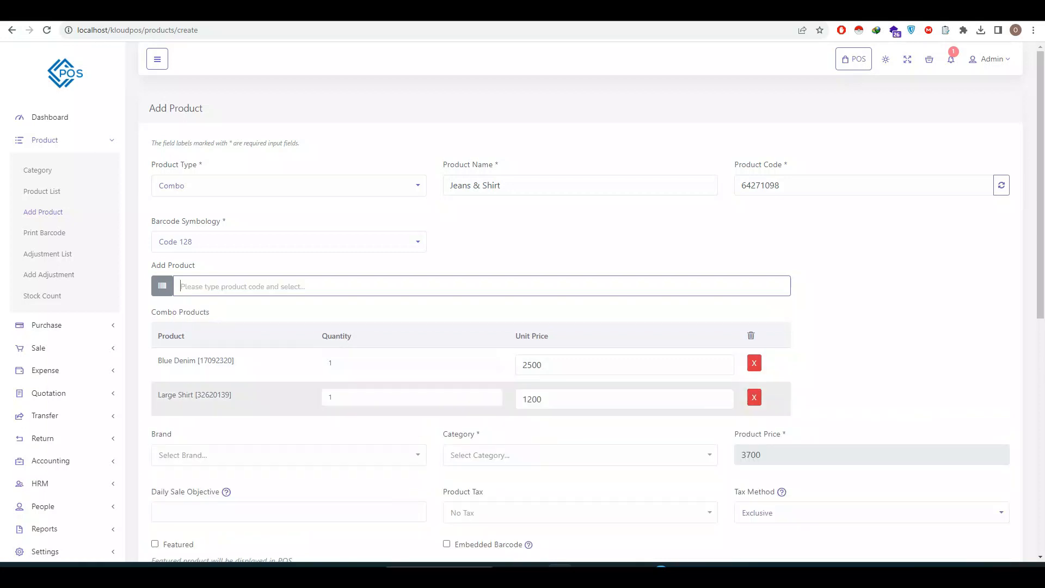
pyautogui.doubleClick(331, 363)
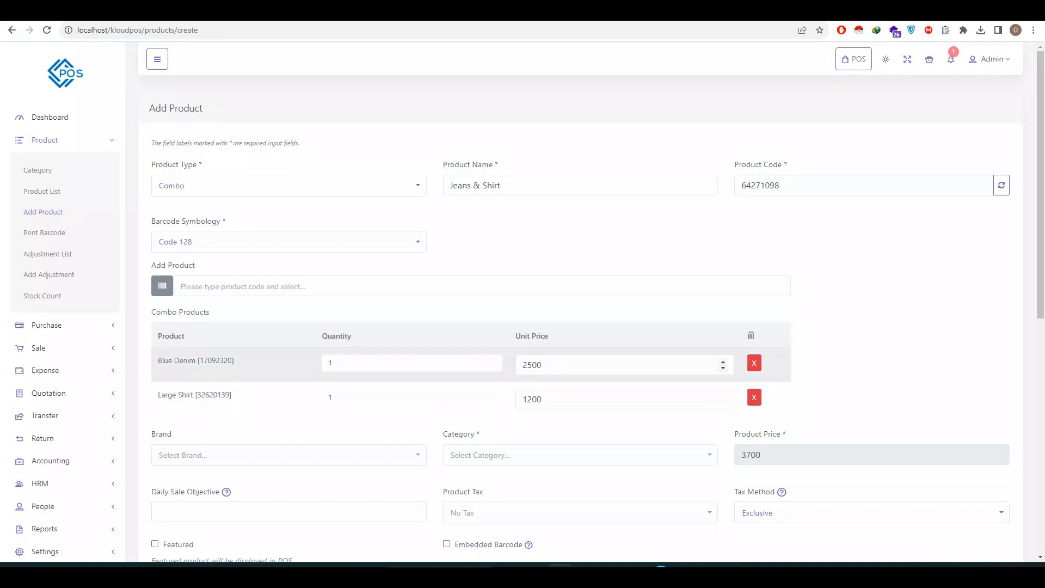
# Set the combo's brand to Denim, category to Shirt and daily sale objective to 25
pyautogui.scroll(-3, 581, 327)
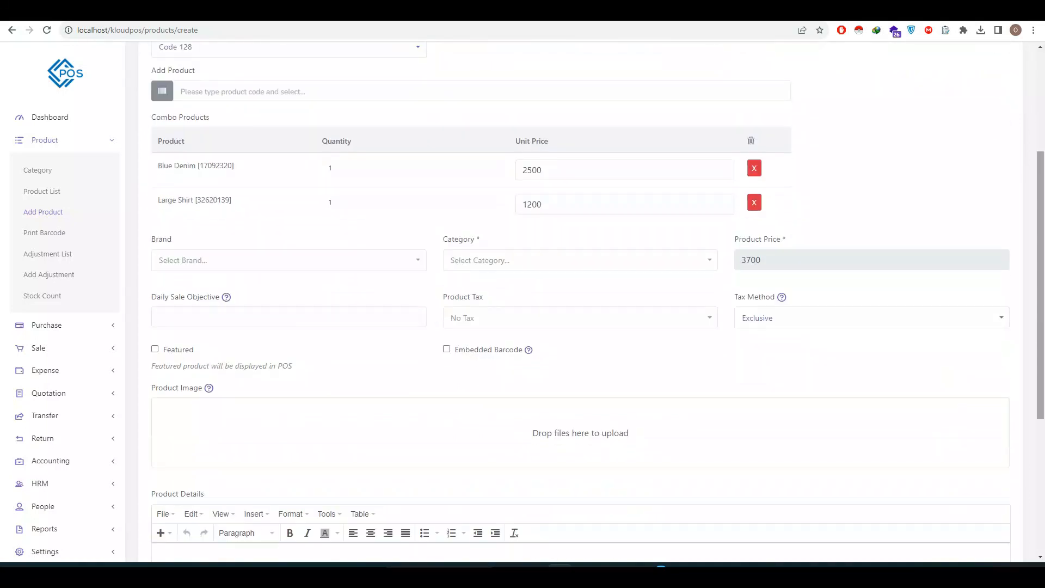
pyautogui.click(288, 261)
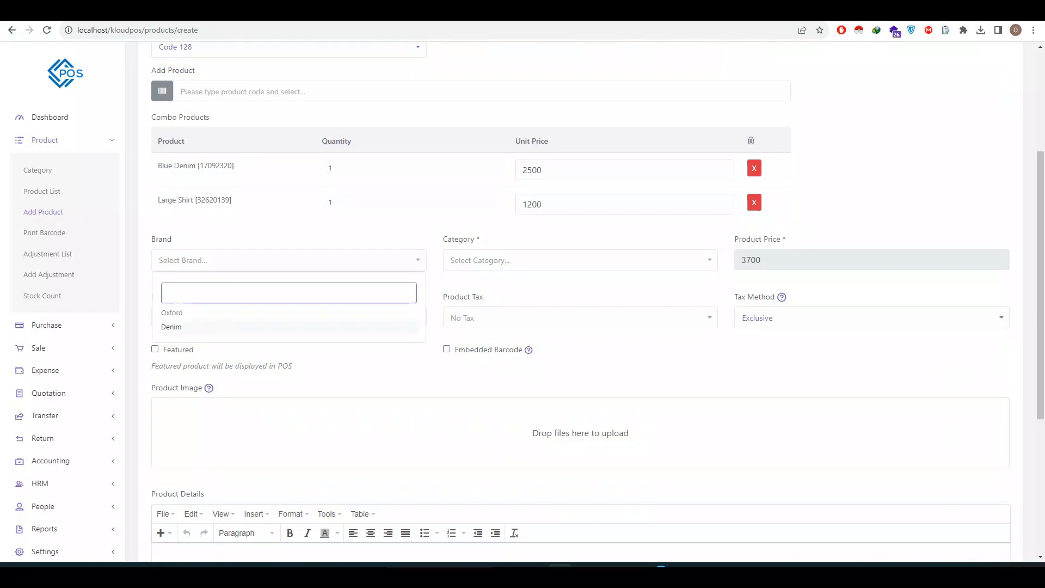
pyautogui.click(288, 326)
pyautogui.click(580, 260)
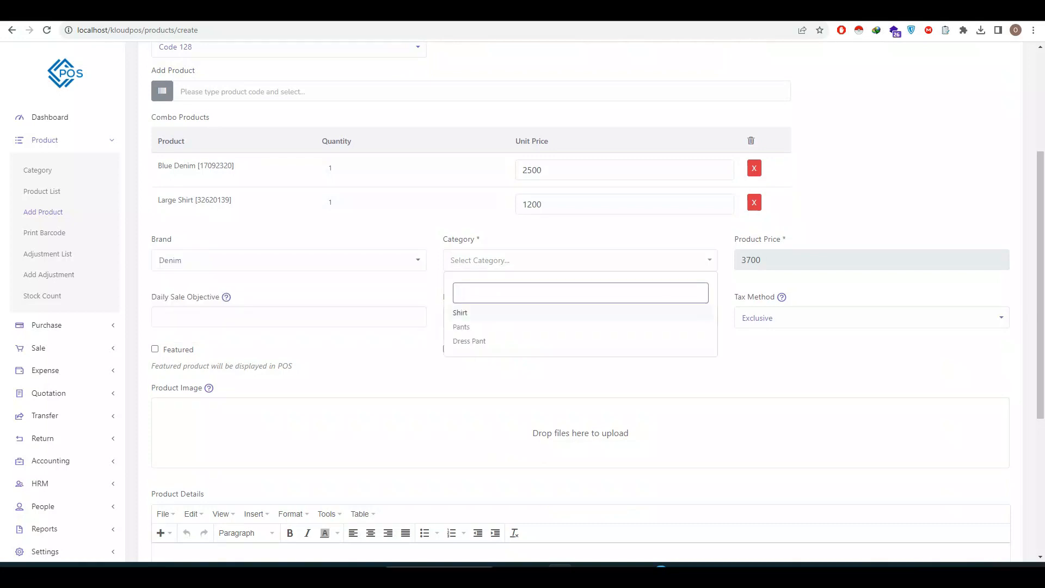
pyautogui.click(461, 313)
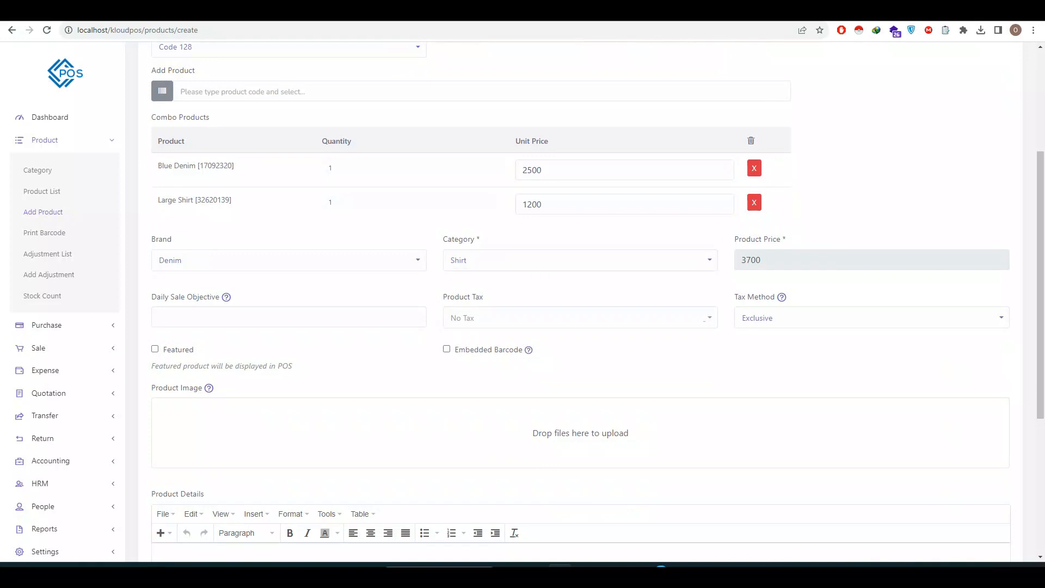
pyautogui.click(202, 317)
pyautogui.write('25')
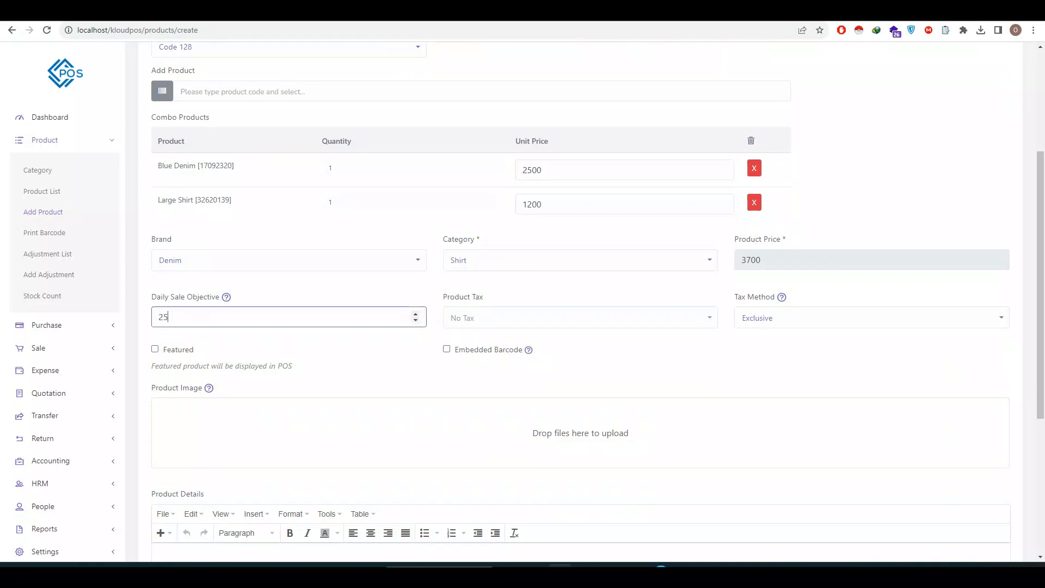
pyautogui.click(348, 359)
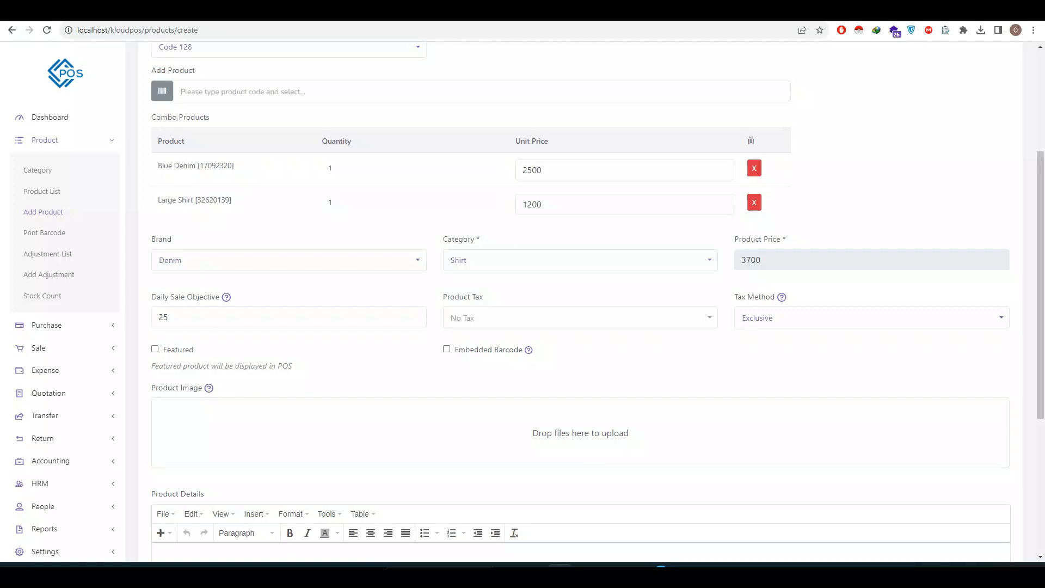
# Mark the combo product as featured and submit it
pyautogui.press('Down')
pyautogui.click(156, 327)
pyautogui.moveTo(1041, 295); pyautogui.dragTo(1041, 421)
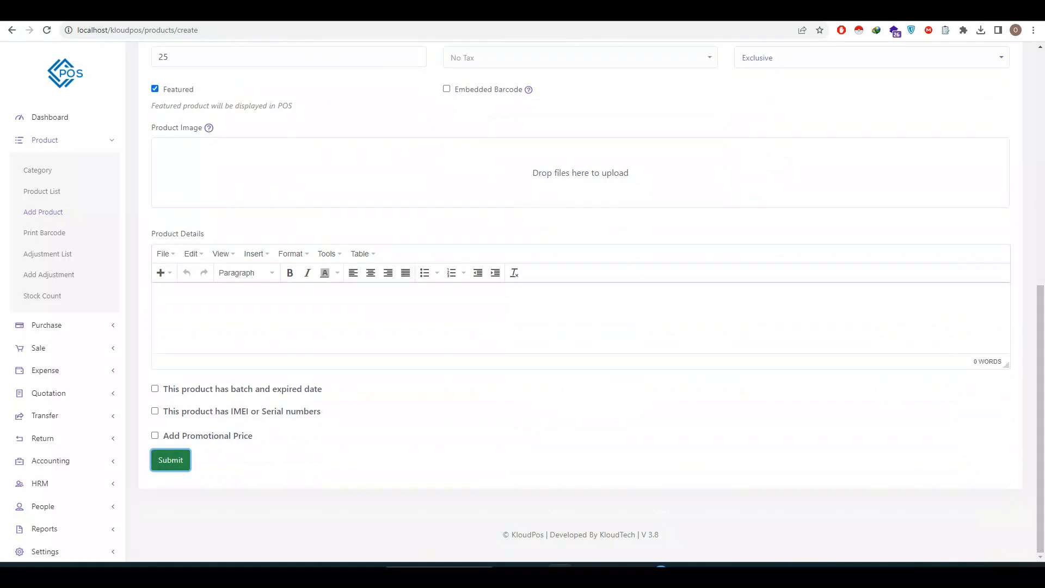
pyautogui.click(171, 460)
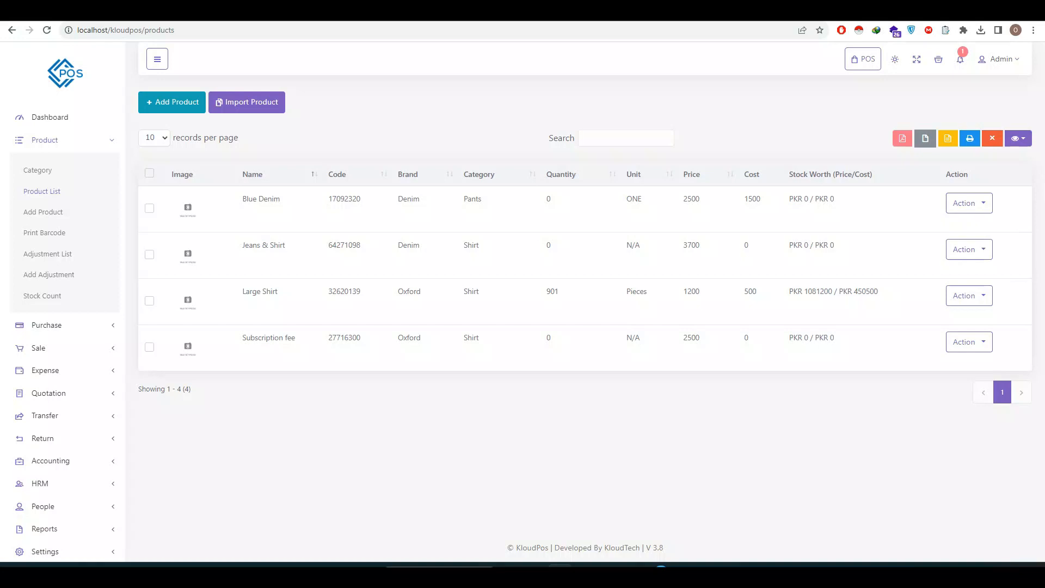
# Open the Jeans & Shirt product for editing and review its saved details and options
pyautogui.click(969, 249)
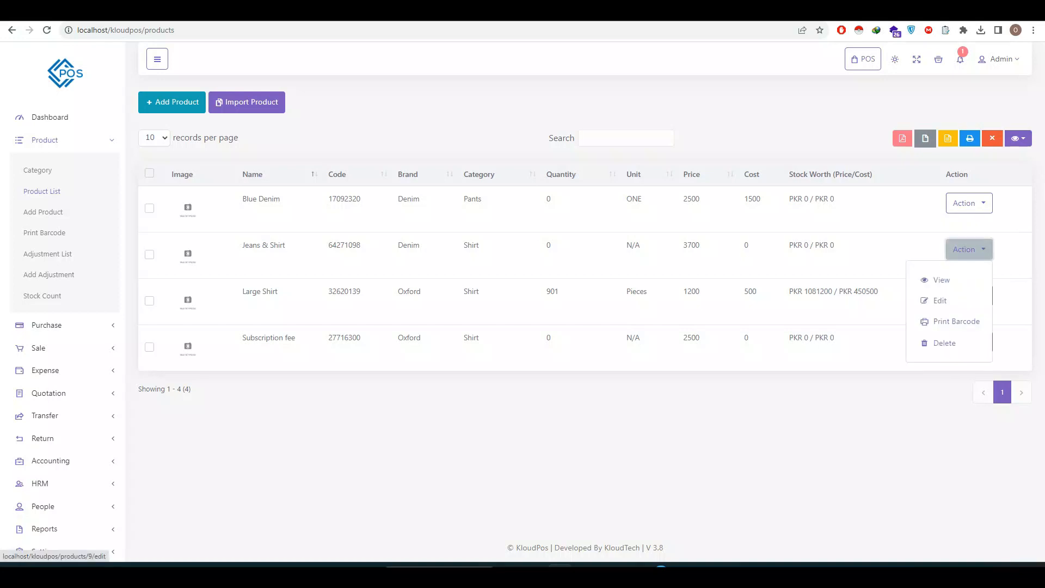
pyautogui.click(941, 301)
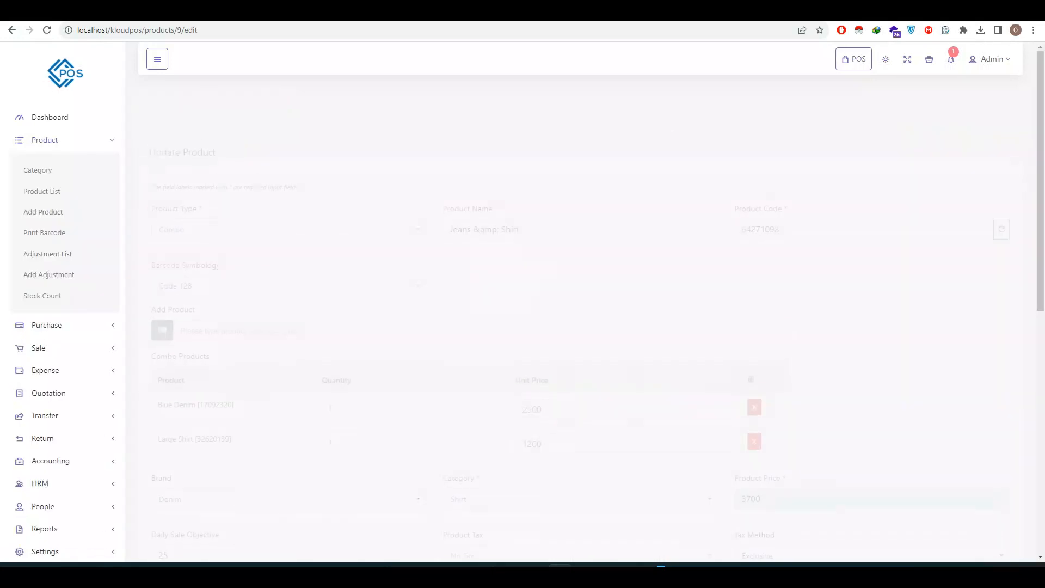
pyautogui.scroll(-4, 580, 299)
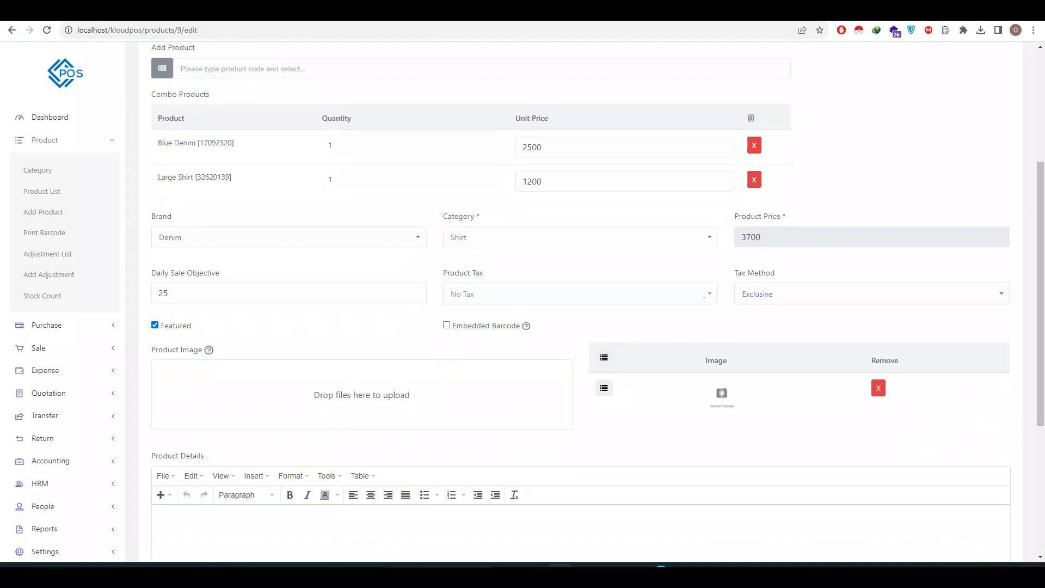
pyautogui.scroll(-2, 581, 300)
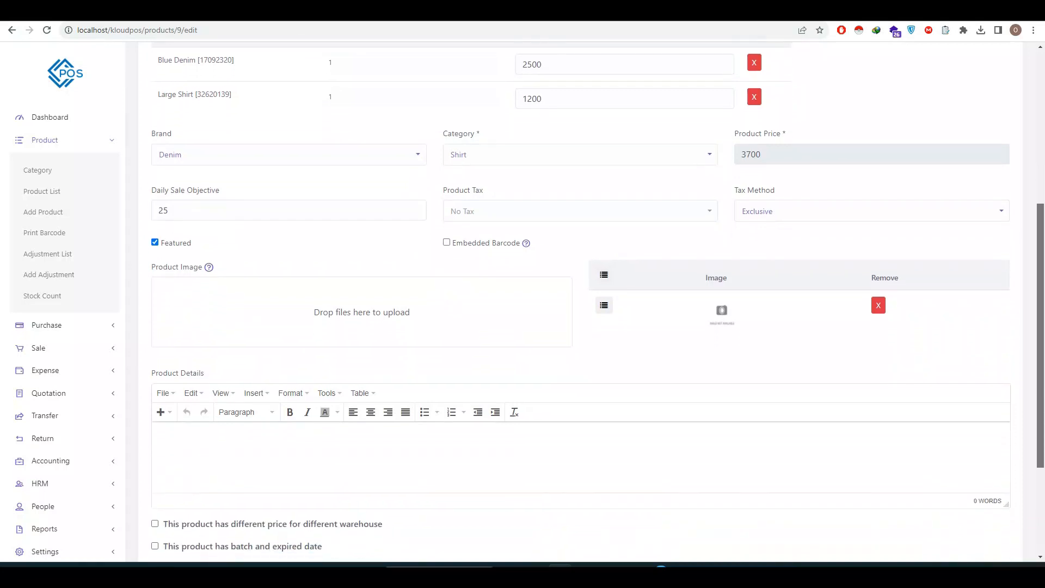
pyautogui.scroll(-1, 580, 300)
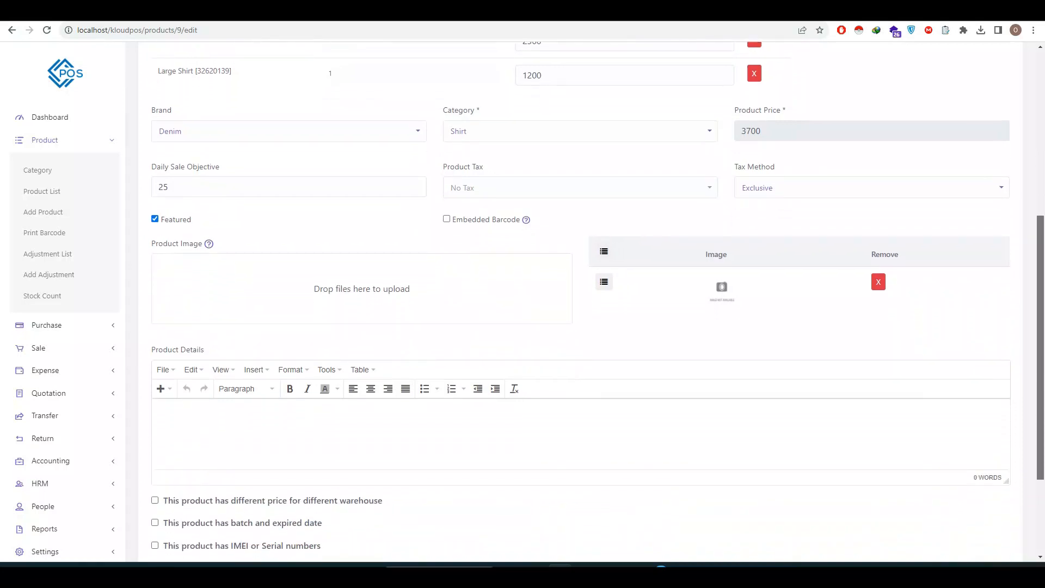
pyautogui.scroll(-3, 581, 300)
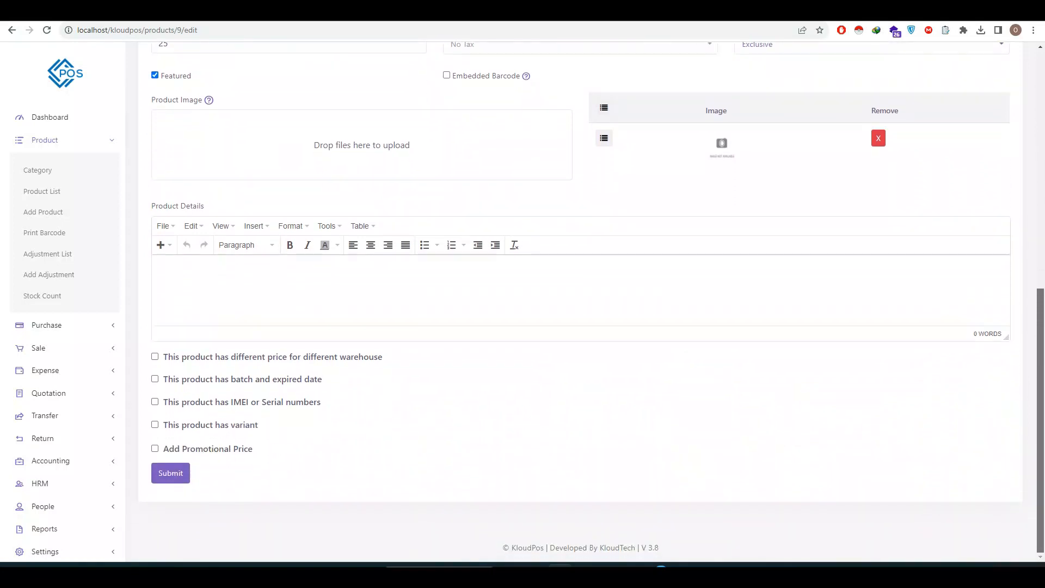
pyautogui.scroll(10, 325, 404)
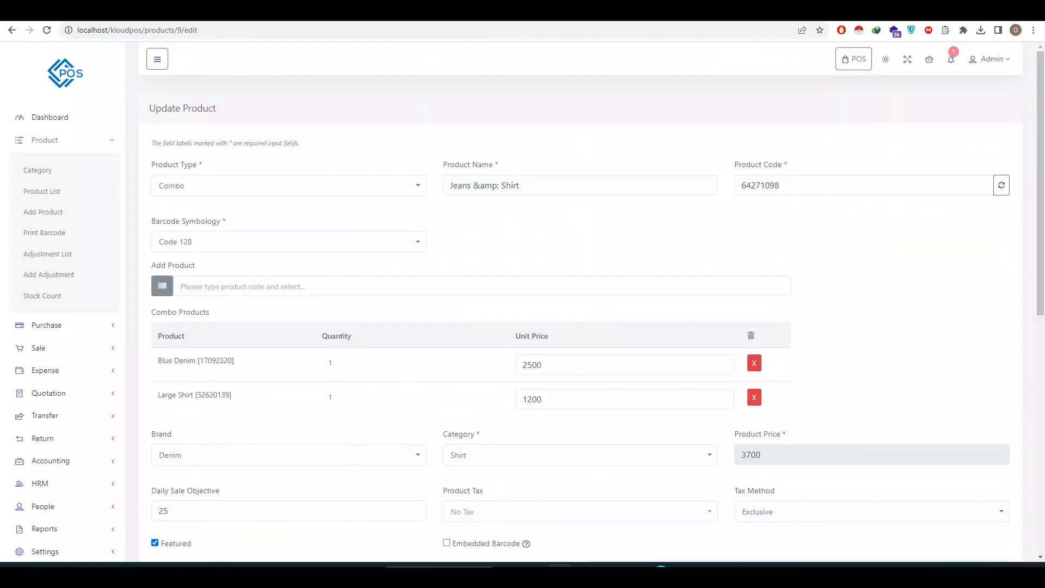
# Start adding another product, set its type to Digital and review the fields offered for it
pyautogui.click(44, 212)
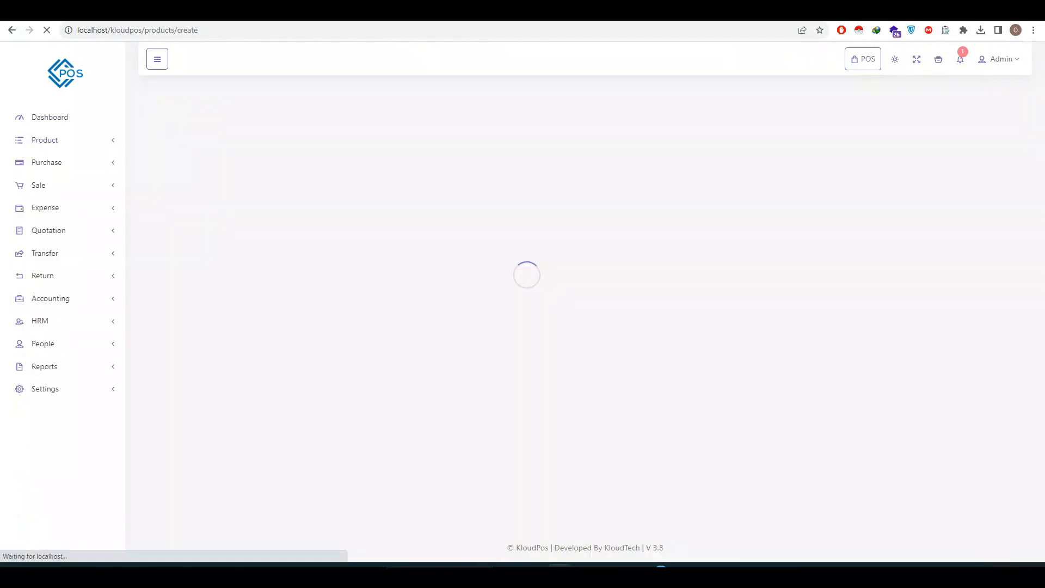
pyautogui.click(288, 185)
pyautogui.click(172, 242)
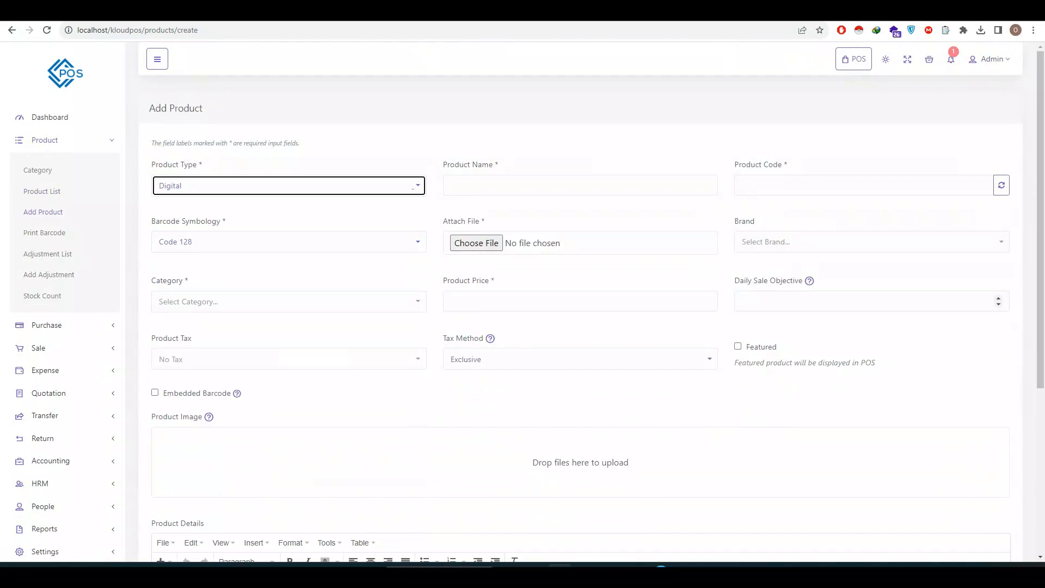
pyautogui.scroll(-2, 1040, 218)
pyautogui.scroll(-3, 592, 297)
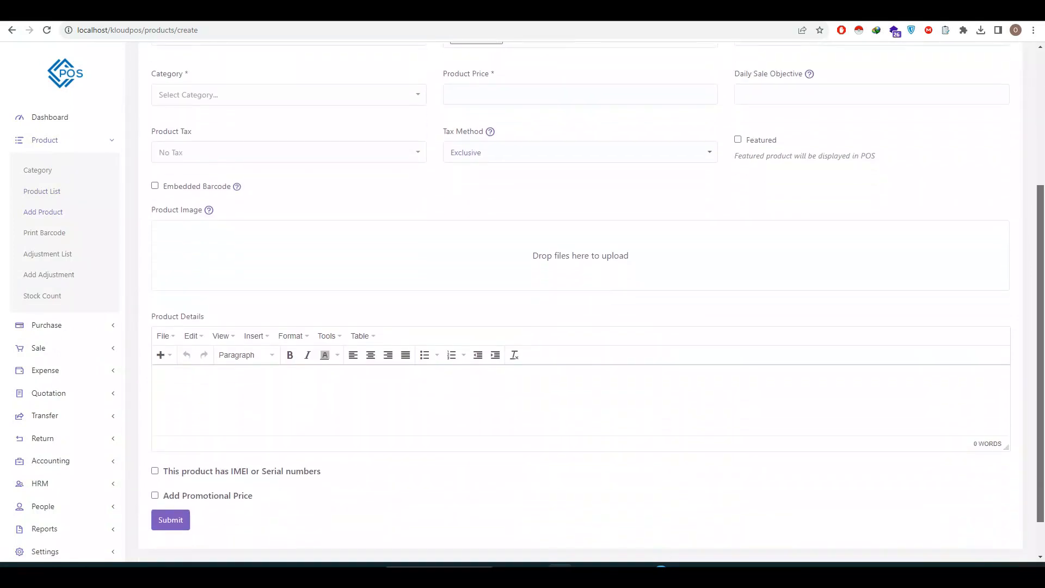
pyautogui.scroll(4, 592, 296)
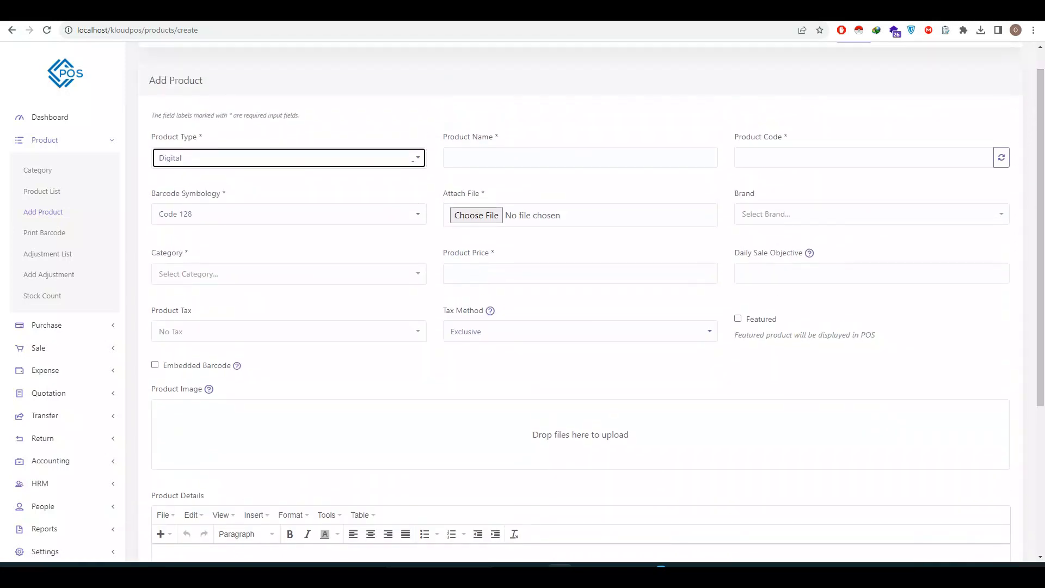
# Change the product type to Service and enter "Sanitory Work for tap leakage" as the product name
pyautogui.click(289, 158)
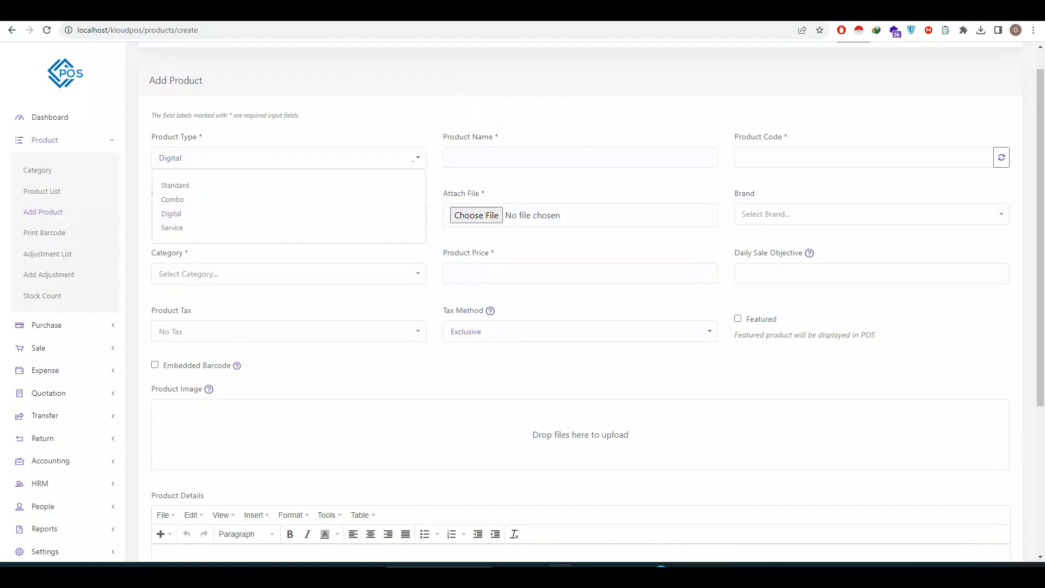
pyautogui.click(288, 228)
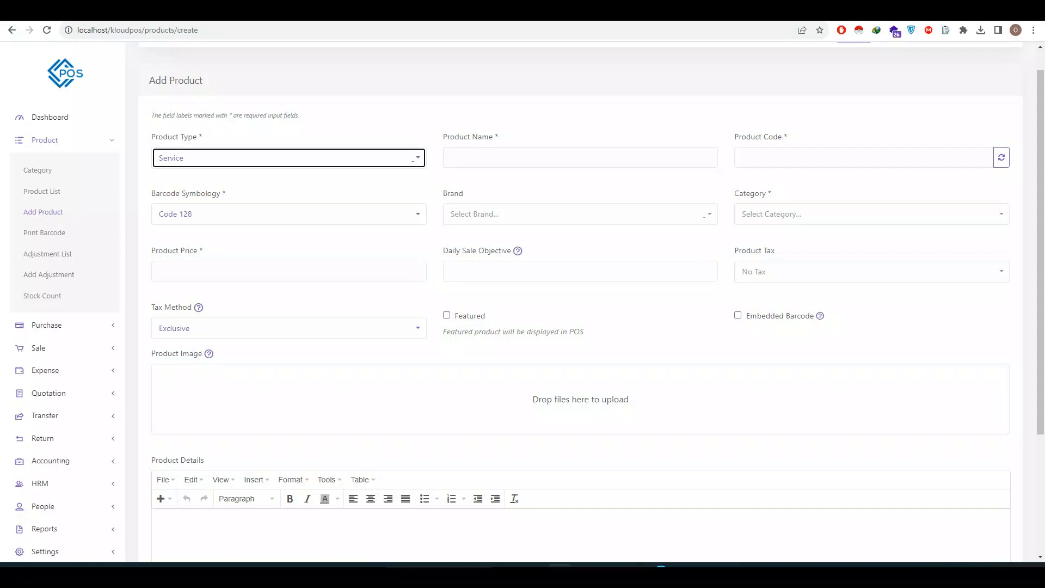
pyautogui.click(501, 159)
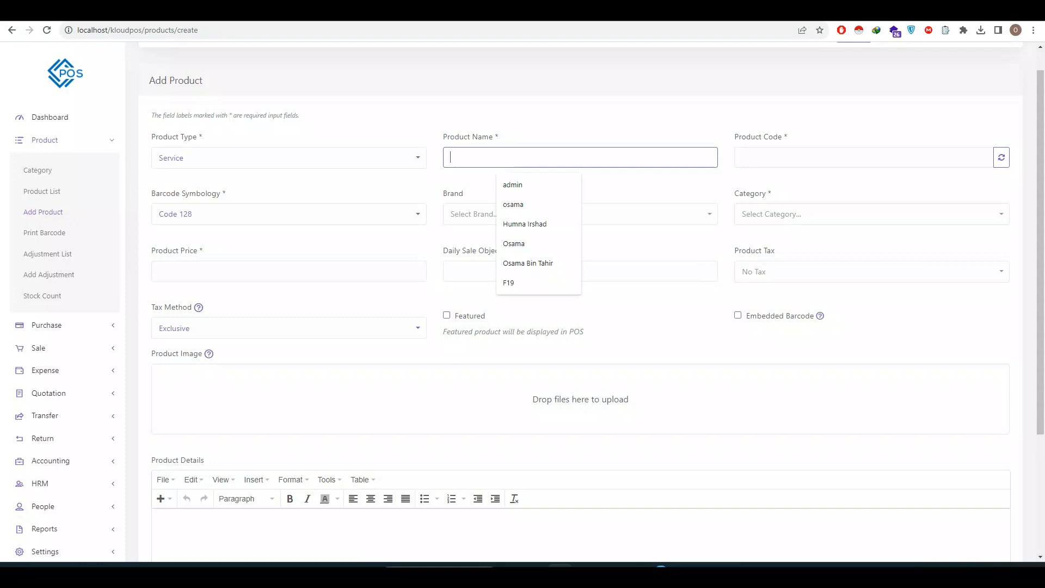
pyautogui.write('Sanit')
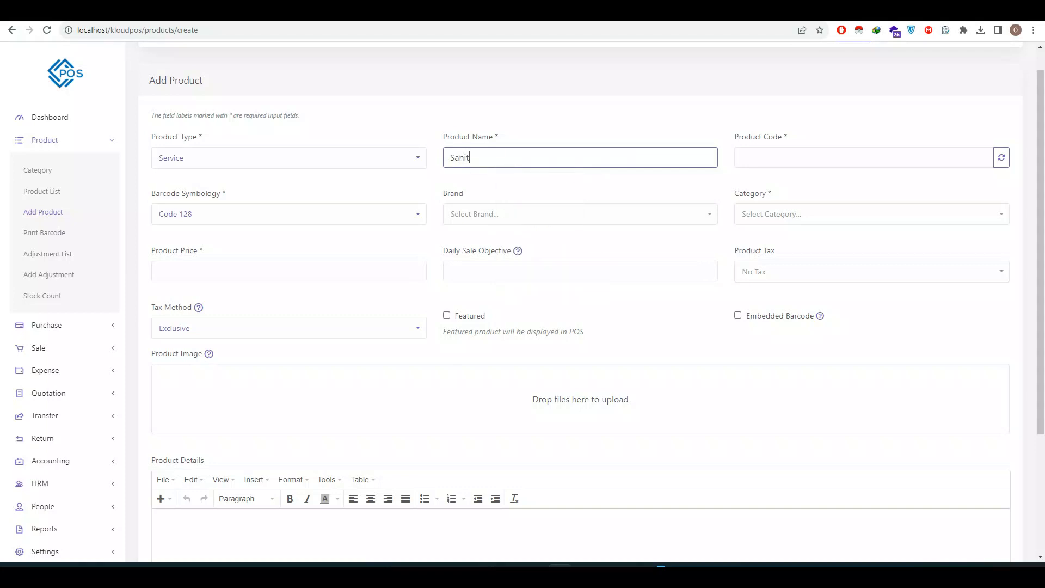
pyautogui.write('ory Work for tap leakage')
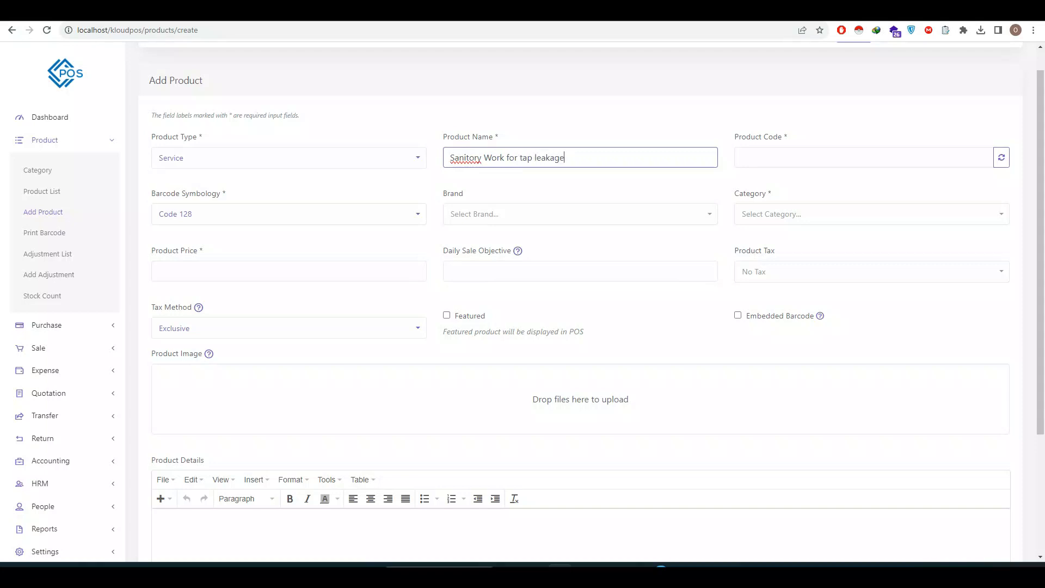
# Replace the product name with "Tap Leakage Repair" and generate a product code
pyautogui.hotkey('ctrl', 'a')
pyautogui.press('BackSpace')
pyautogui.write('Ta')
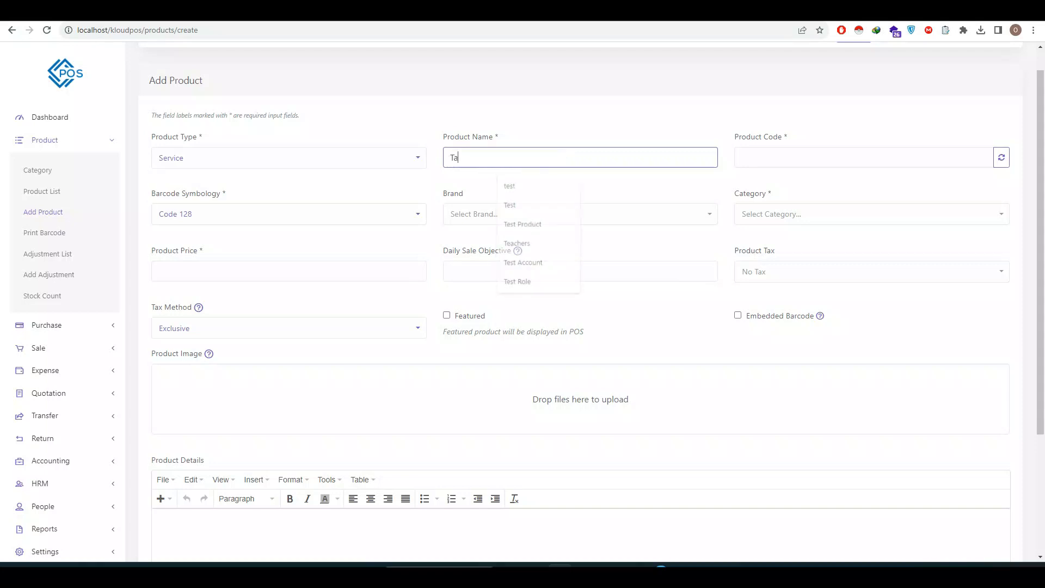
pyautogui.write('p Leaka')
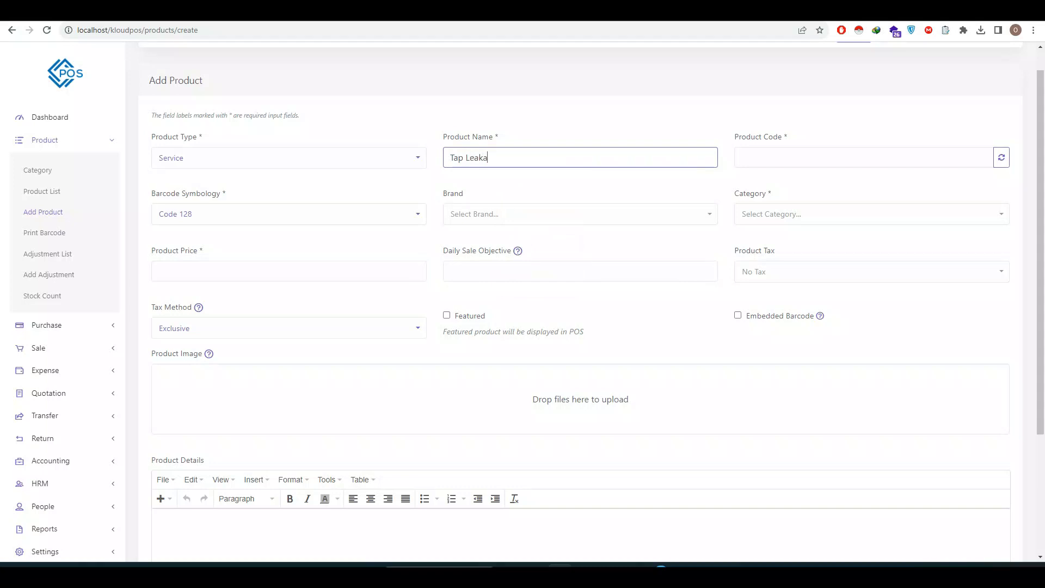
pyautogui.write('ge Repair')
pyautogui.press('Tab')
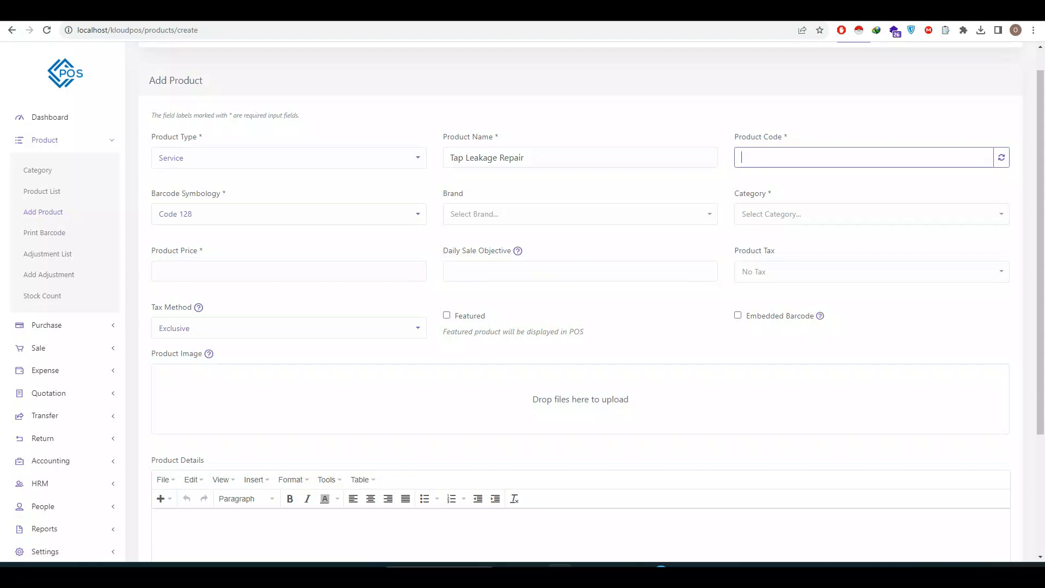
pyautogui.click(1002, 157)
# Set the service product's brand to Oxford and its category to Dress Pant
pyautogui.press('Tab')
pyautogui.press('Tab')
pyautogui.press('Down')
pyautogui.press('Down')
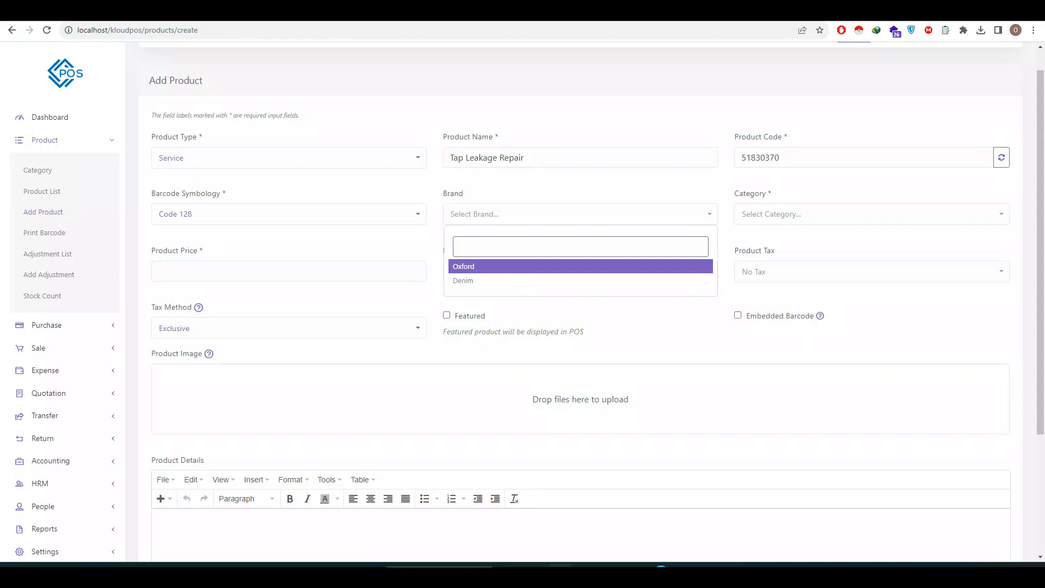
pyautogui.press('Return')
pyautogui.press('Tab')
pyautogui.press('Down')
pyautogui.press('Down')
pyautogui.press('Down')
pyautogui.press('Down')
pyautogui.press('Return')
# Set the service product's price to 1500, leave the remaining options at their defaults and submit it
pyautogui.press('Tab')
pyautogui.write('1500')
pyautogui.press('Tab')
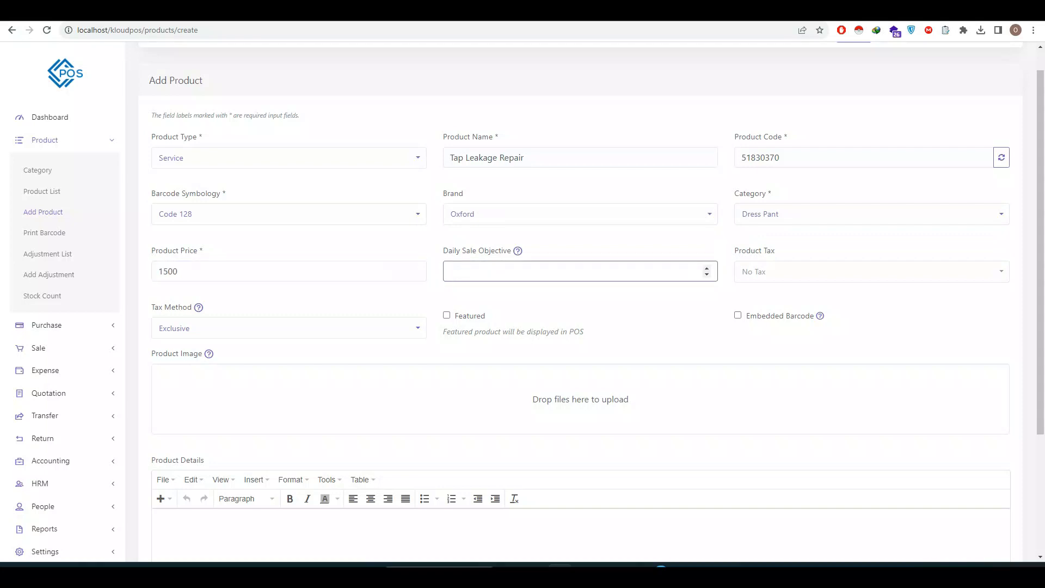
pyautogui.press('Tab')
pyautogui.press('Tab')
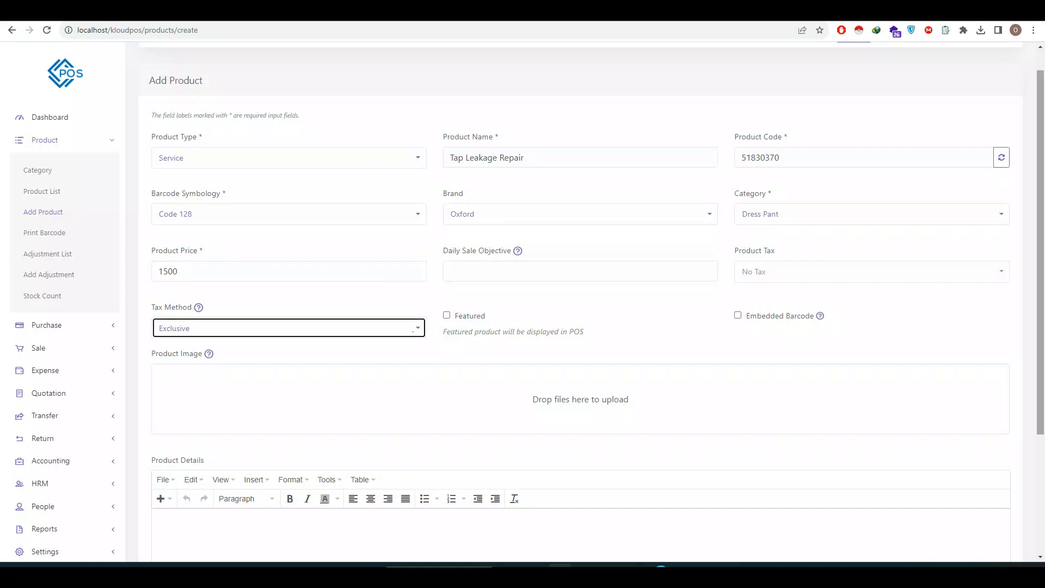
pyautogui.scroll(-3, 581, 300)
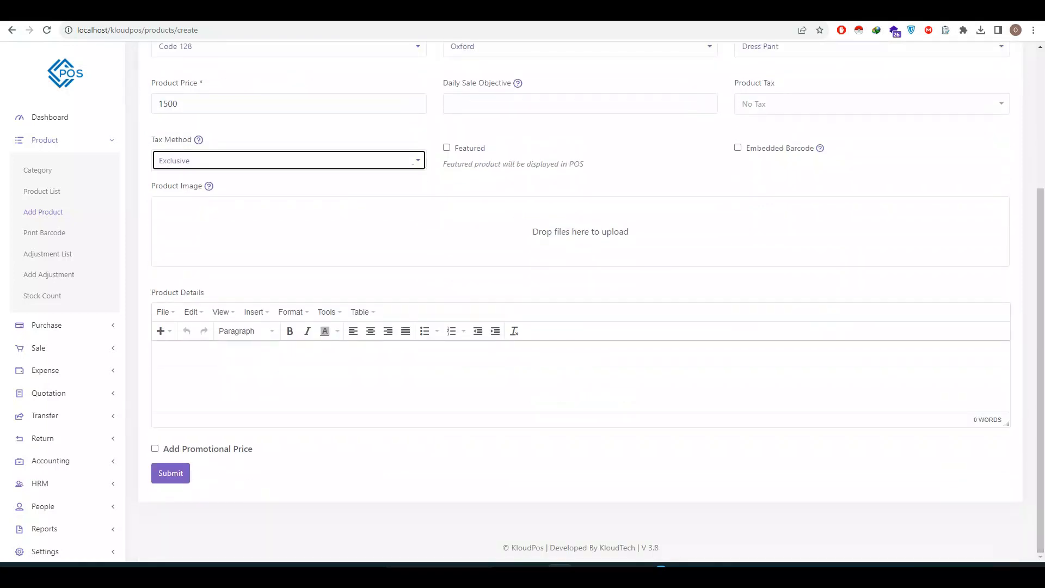
pyautogui.click(170, 473)
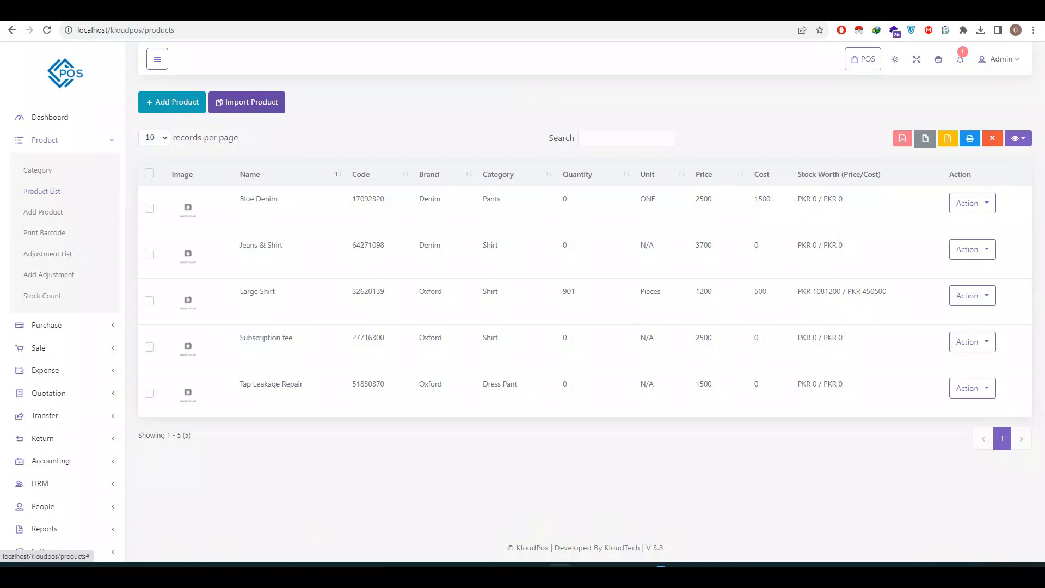
# Download the sample CSV file offered for importing products and open sample_products.csv in Excel
pyautogui.click(247, 102)
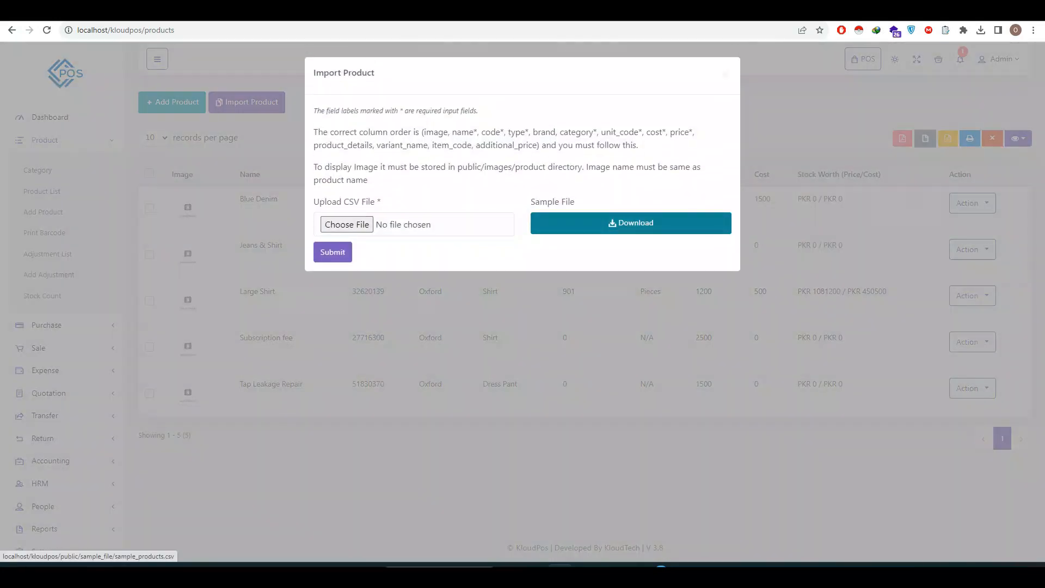
pyautogui.click(631, 223)
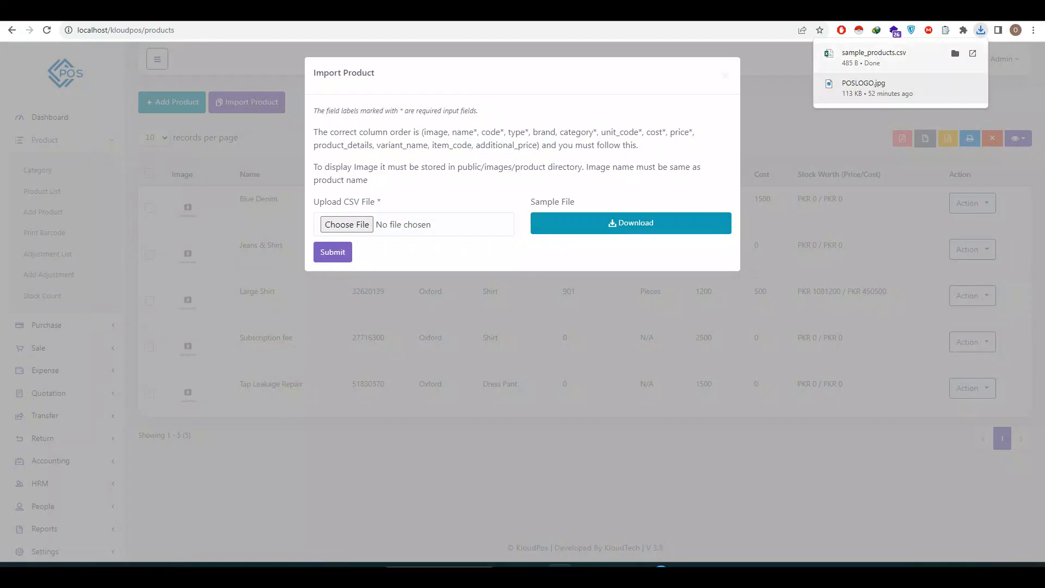
pyautogui.click(881, 56)
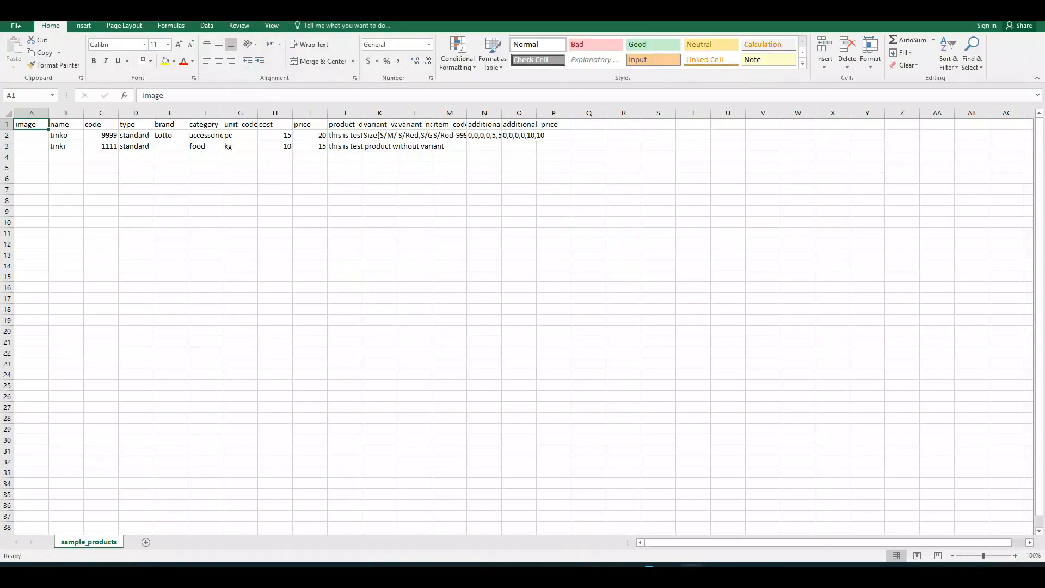
# Examine the name, code and type values of the sample products
pyautogui.press('Down')
pyautogui.press('Down')
pyautogui.press('Down')
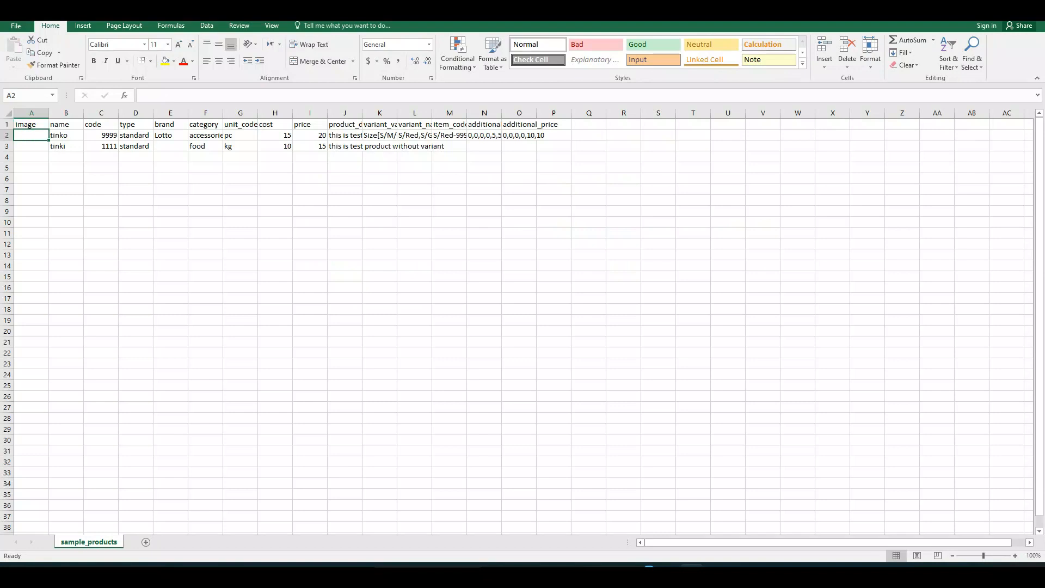
pyautogui.press('Right')
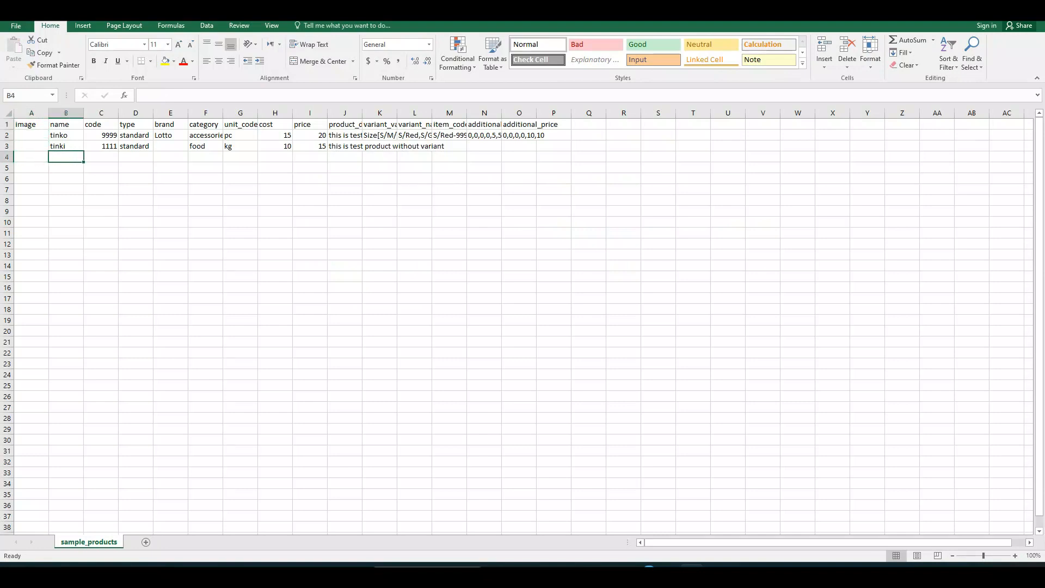
pyautogui.press('Up')
pyautogui.press('Up')
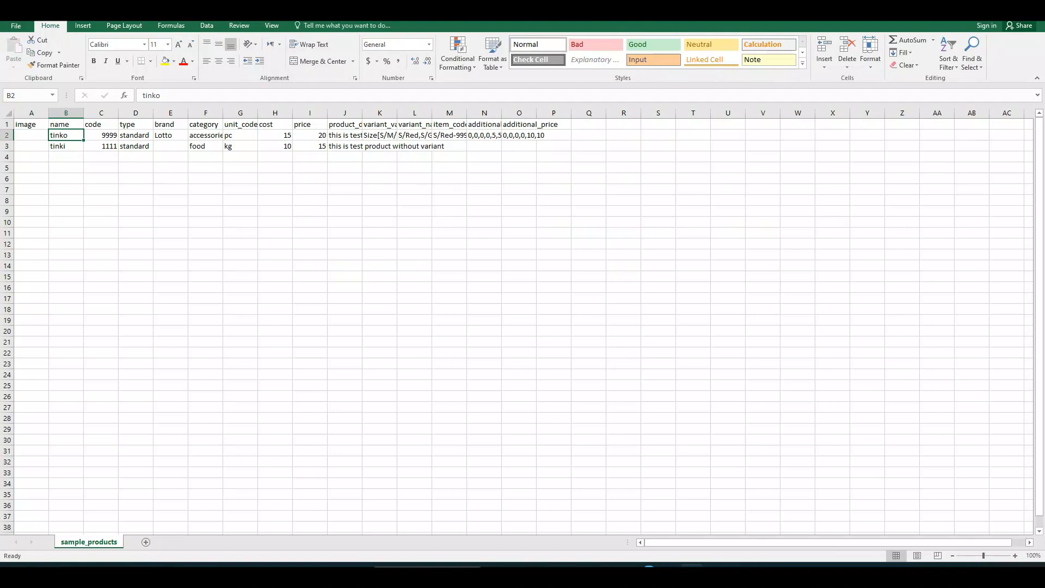
pyautogui.press('Right')
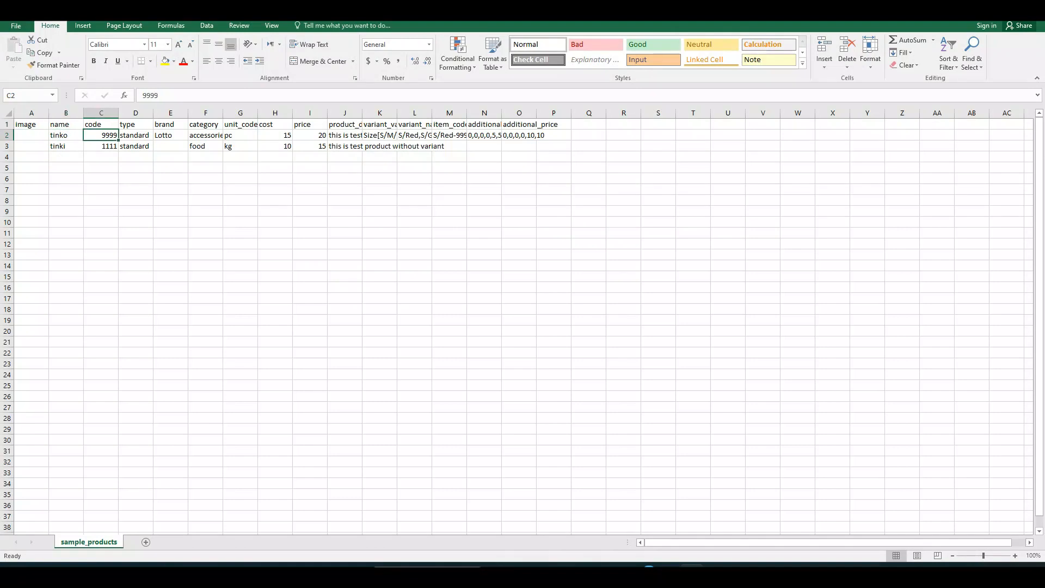
pyautogui.press('Right')
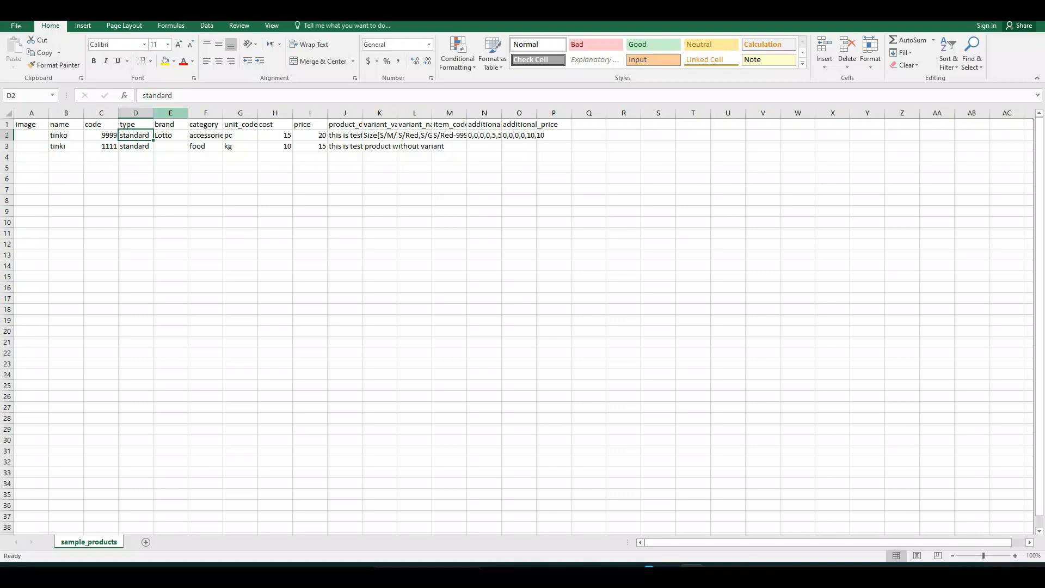
# Narrow the brand column and fit the category and unit_code columns to their contents
pyautogui.moveTo(188, 112); pyautogui.dragTo(176, 113)
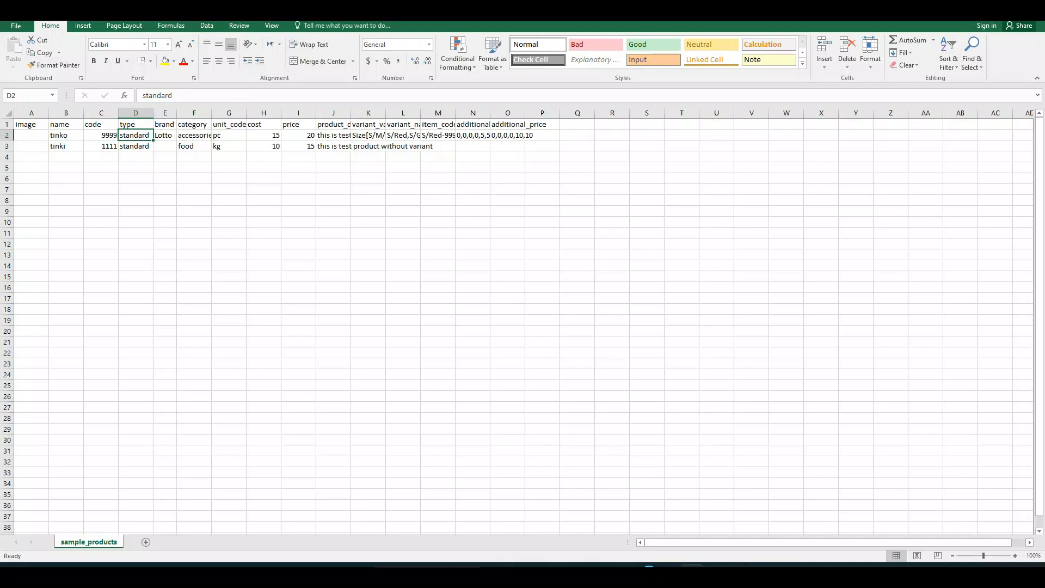
pyautogui.click(165, 135)
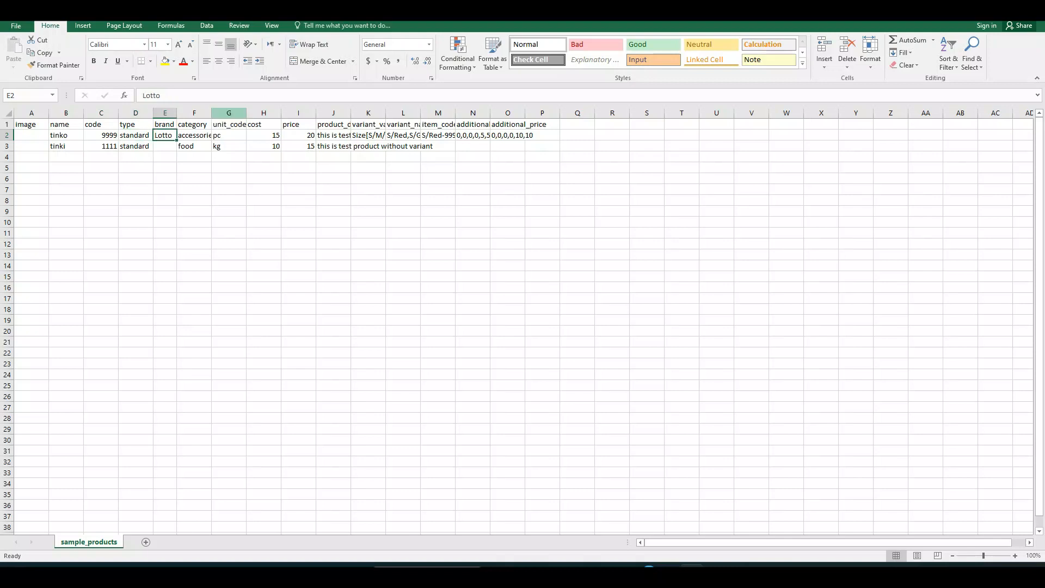
pyautogui.doubleClick(212, 113)
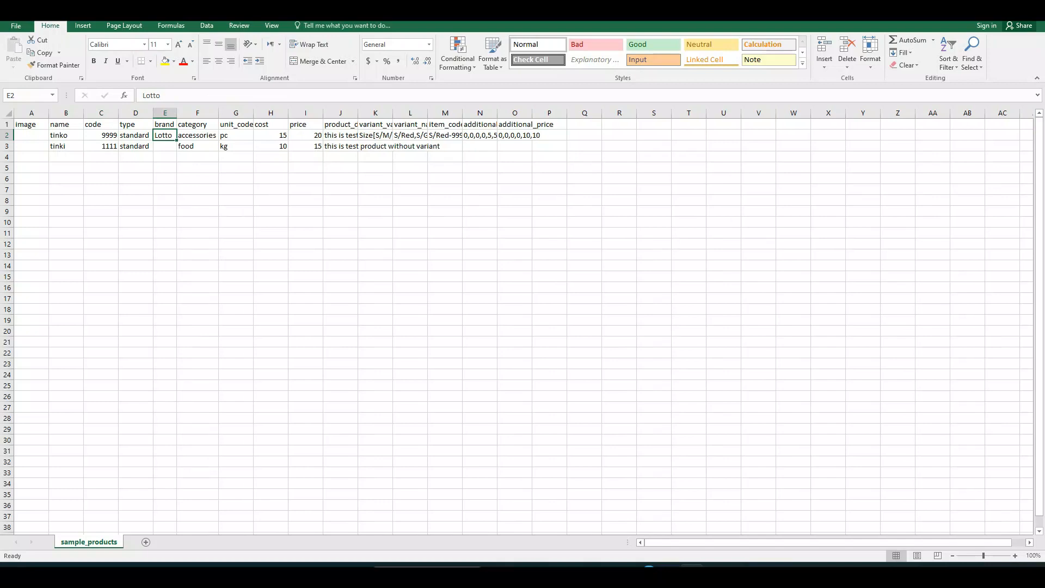
pyautogui.click(198, 135)
pyautogui.doubleClick(254, 113)
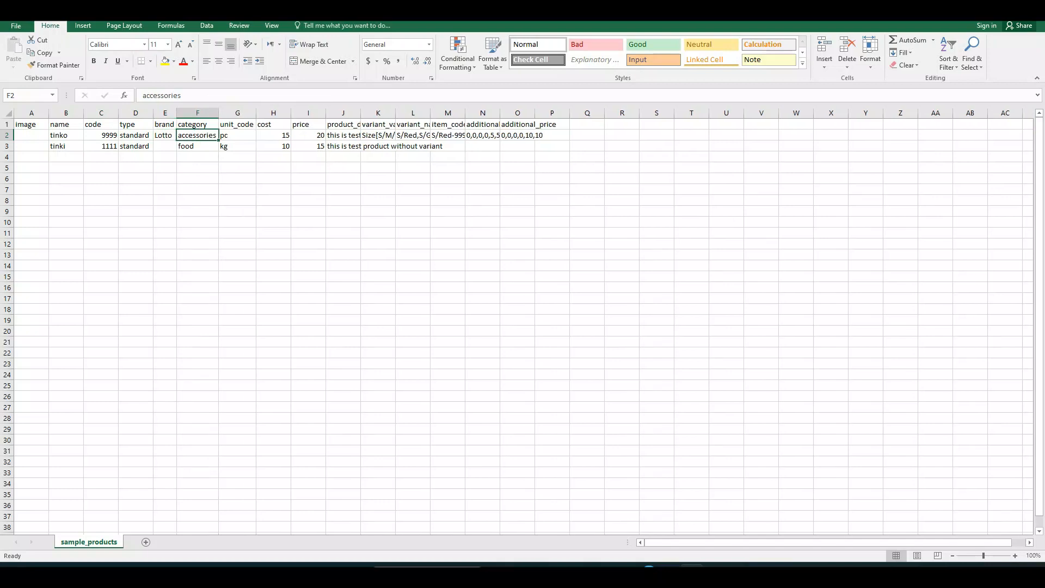
pyautogui.click(238, 136)
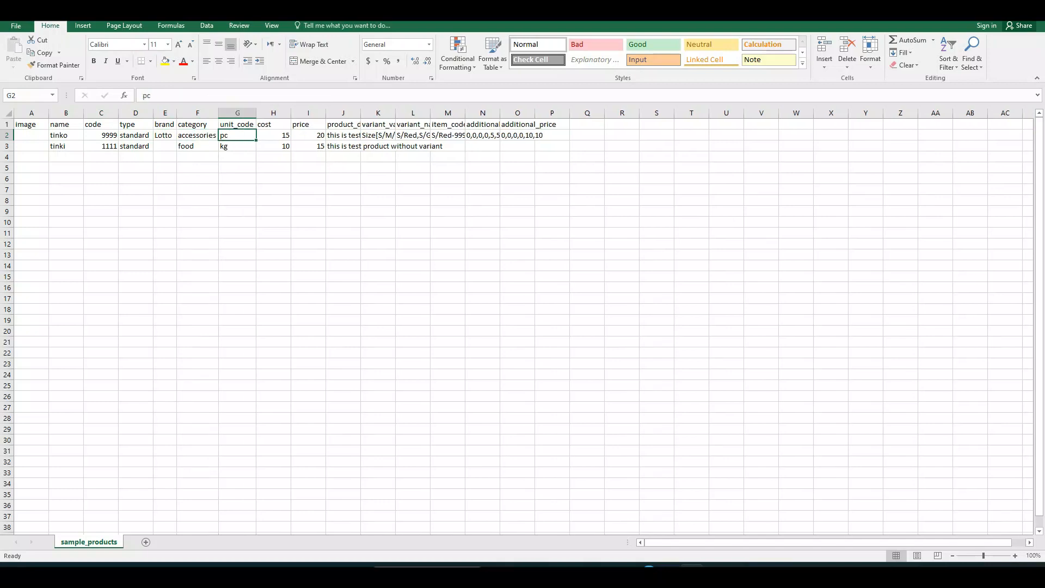
# Switch to KloudPos, leave the product import and copy the unit code "one" from the unit list
pyautogui.hotkey('alt', 'Tab')
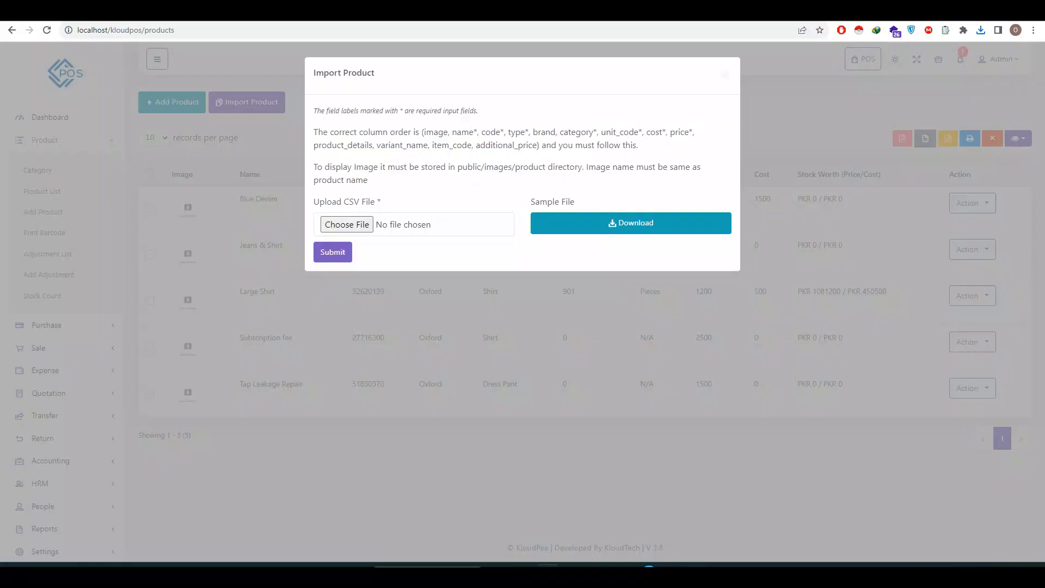
pyautogui.press('Escape')
pyautogui.click(45, 140)
pyautogui.click(45, 389)
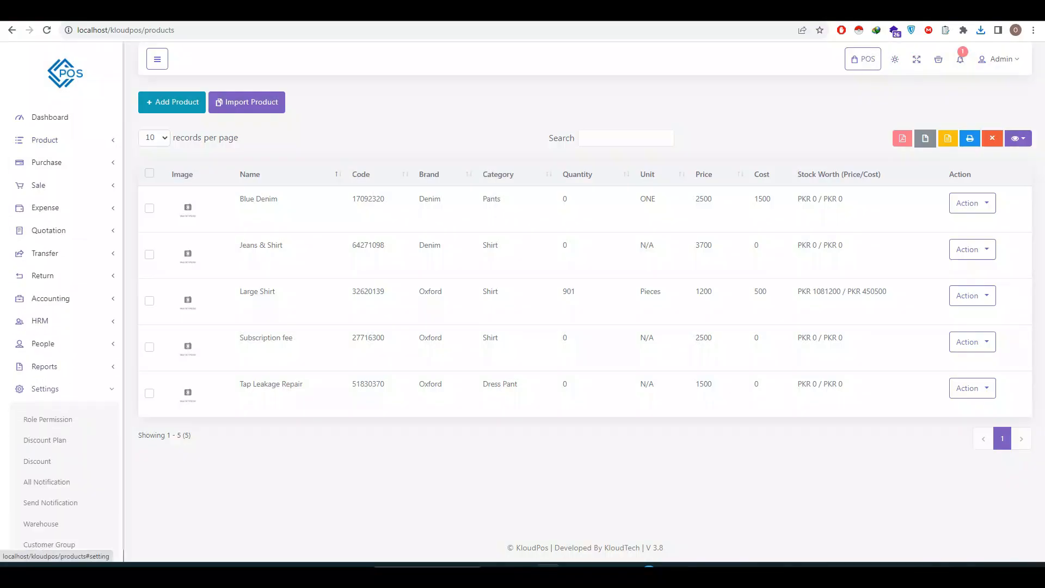
pyautogui.scroll(-2, 49, 383)
pyautogui.click(35, 462)
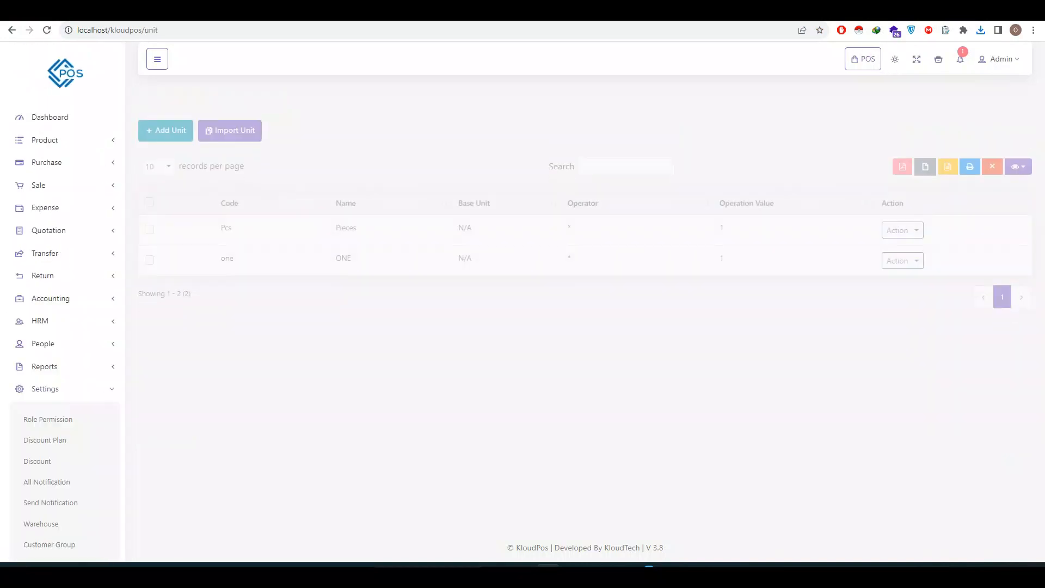
pyautogui.doubleClick(227, 230)
pyautogui.hotkey('ctrl', 'c')
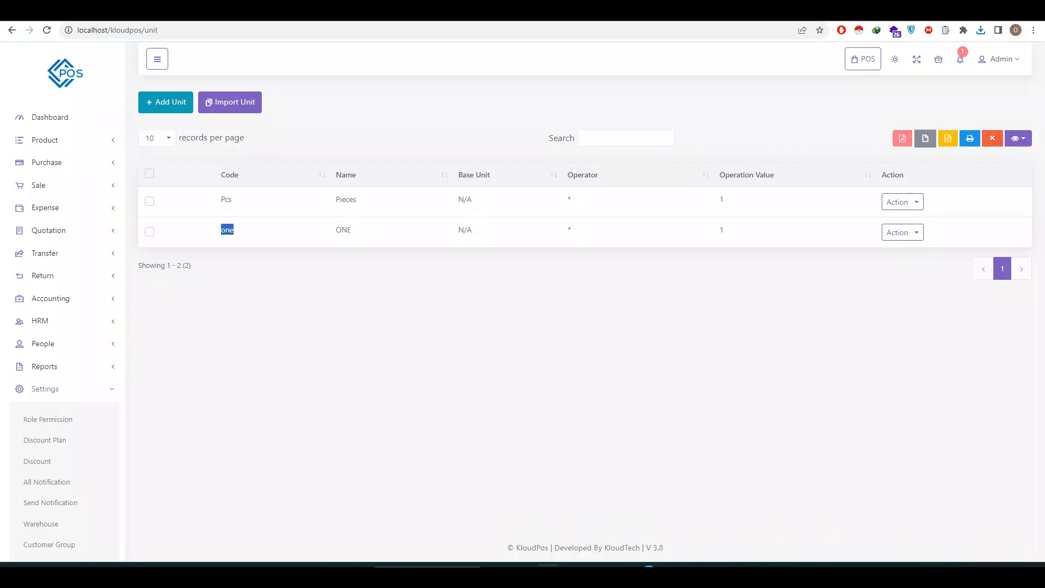
# Switch back to Excel and paste "one" as the unit_code of both sample products
pyautogui.hotkey('alt', 'Tab')
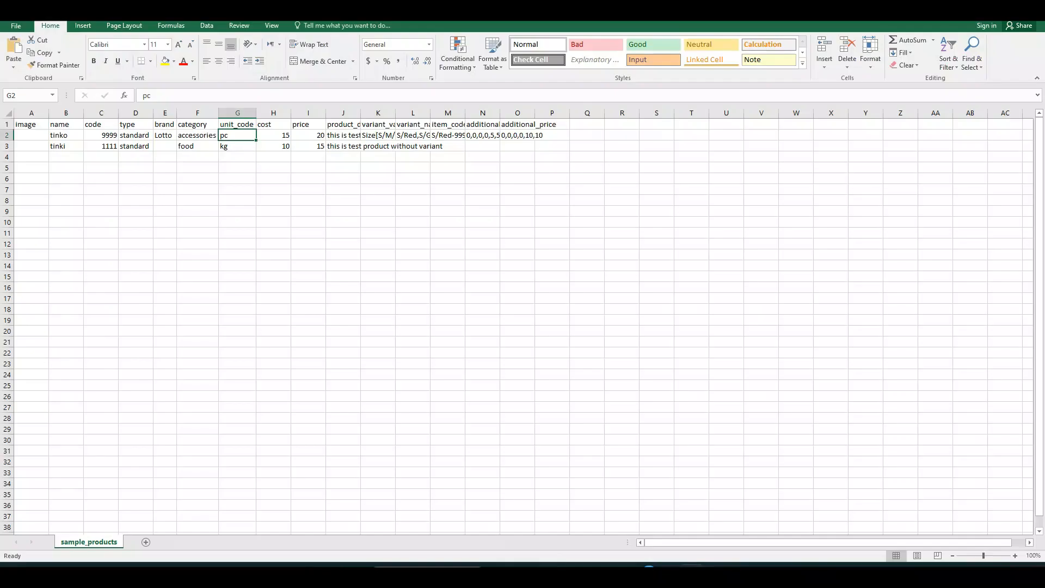
pyautogui.hotkey('ctrl', 'v')
pyautogui.press('Down')
pyautogui.hotkey('ctrl', 'v')
# Fit the product_details and variant_value columns to their contents and clear the variant_value of the tinko product
pyautogui.press('Up')
pyautogui.press('Right')
pyautogui.press('Right')
pyautogui.press('Right')
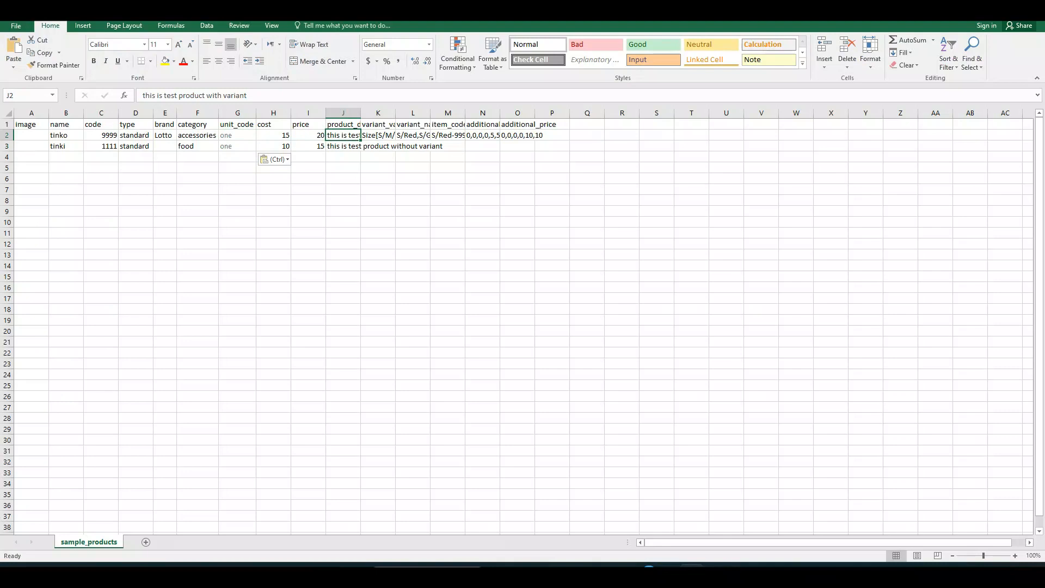
pyautogui.doubleClick(361, 113)
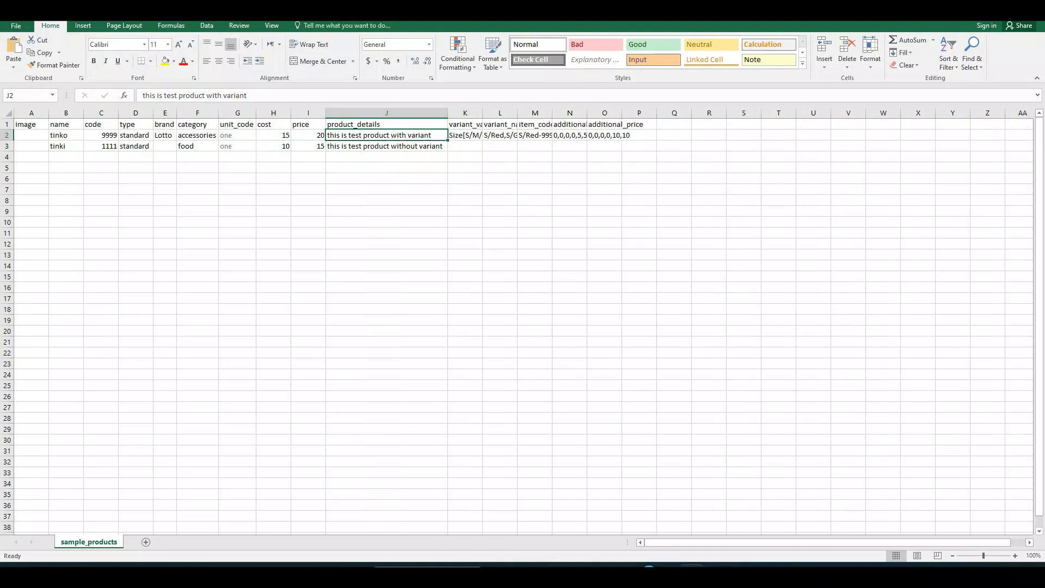
pyautogui.doubleClick(483, 113)
pyautogui.click(498, 136)
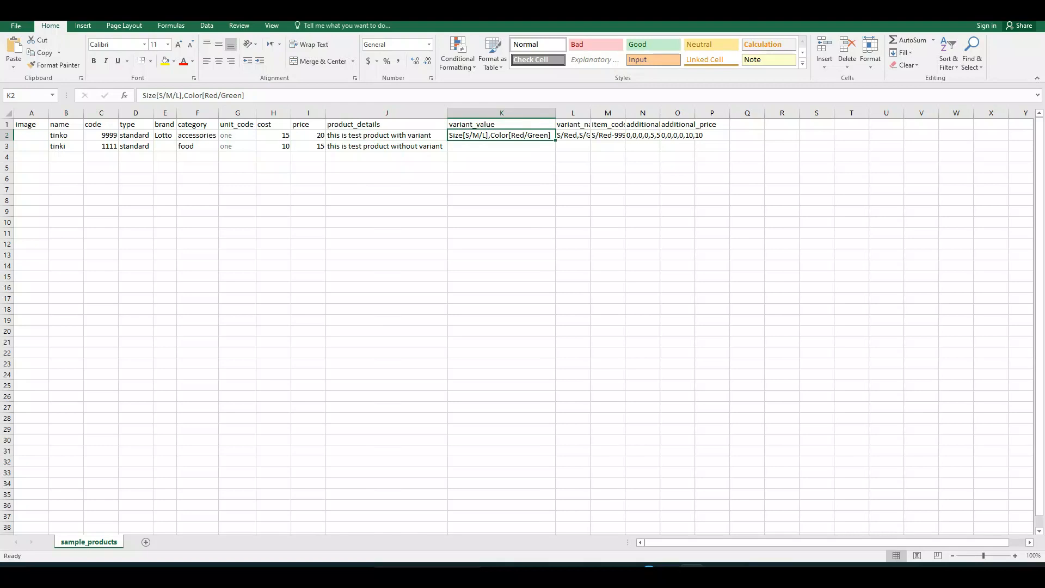
pyautogui.press('Delete')
# Fit the variant_name column to its contents and clear the variant_name of the tinko product
pyautogui.click(573, 135)
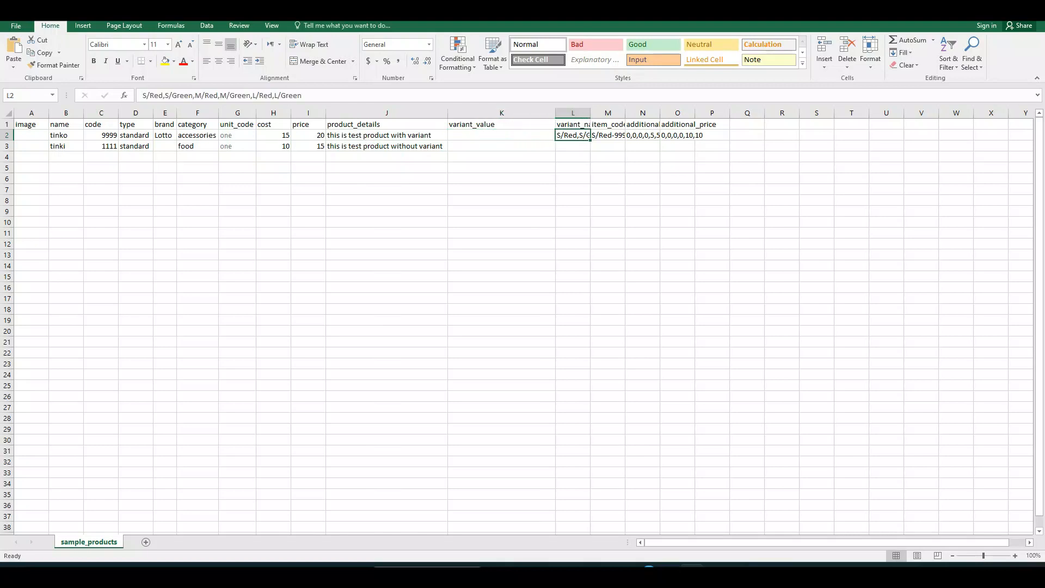
pyautogui.doubleClick(591, 113)
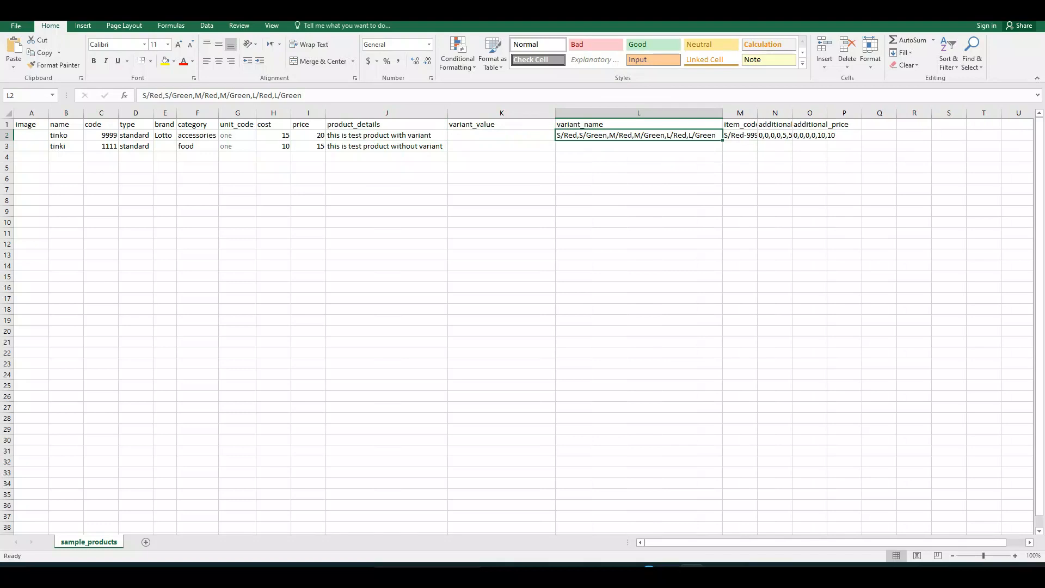
pyautogui.press('Delete')
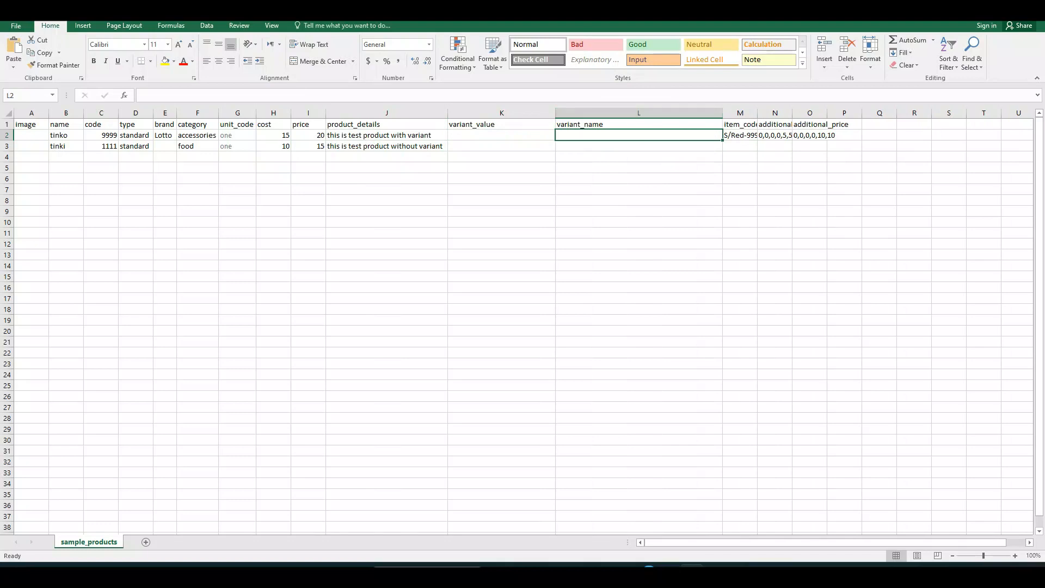
# Fit the item_code column to its contents and clear the item_code of the tinko product
pyautogui.doubleClick(758, 113)
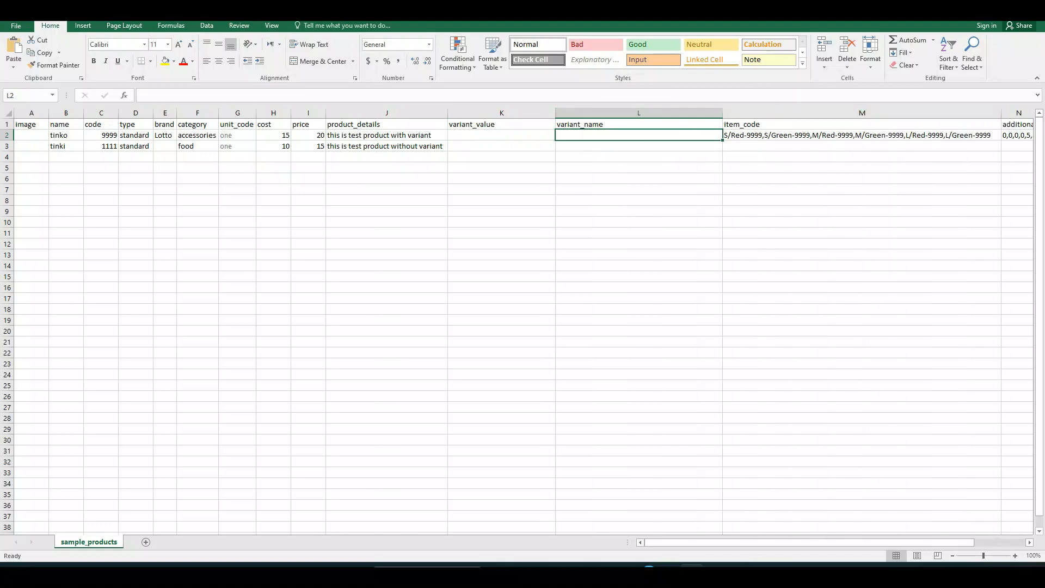
pyautogui.moveTo(809, 542); pyautogui.dragTo(861, 542)
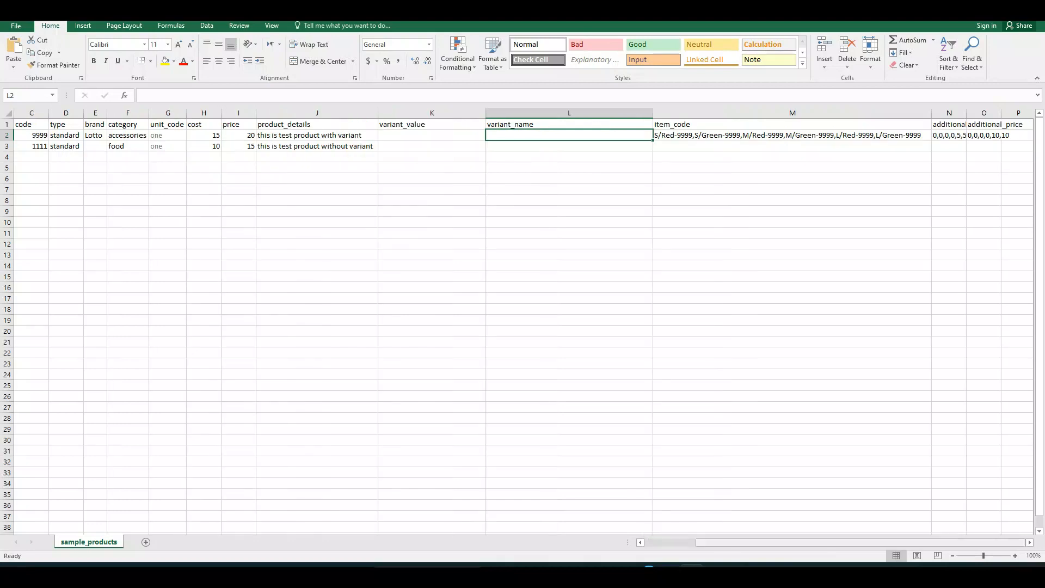
pyautogui.click(792, 135)
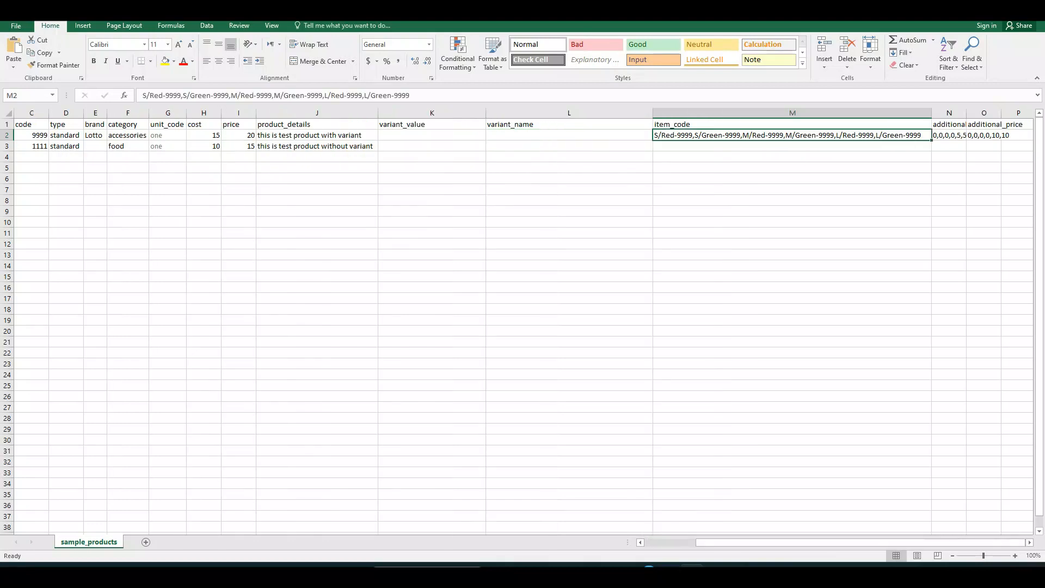
pyautogui.press('Delete')
# Fit the additional_cost and additional_price columns to their contents and clear both values of the tinko product
pyautogui.click(949, 135)
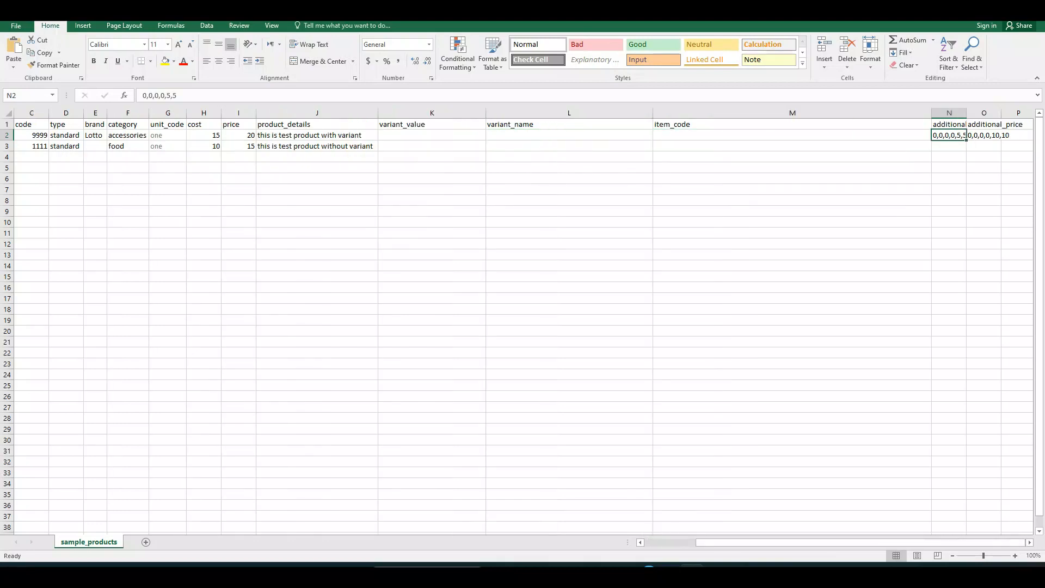
pyautogui.doubleClick(967, 113)
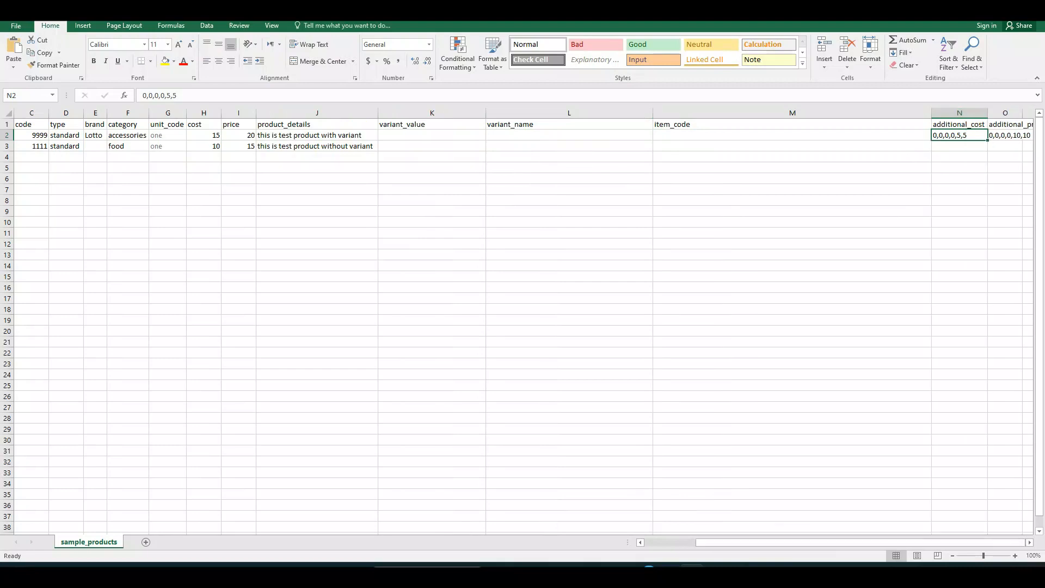
pyautogui.doubleClick(1023, 114)
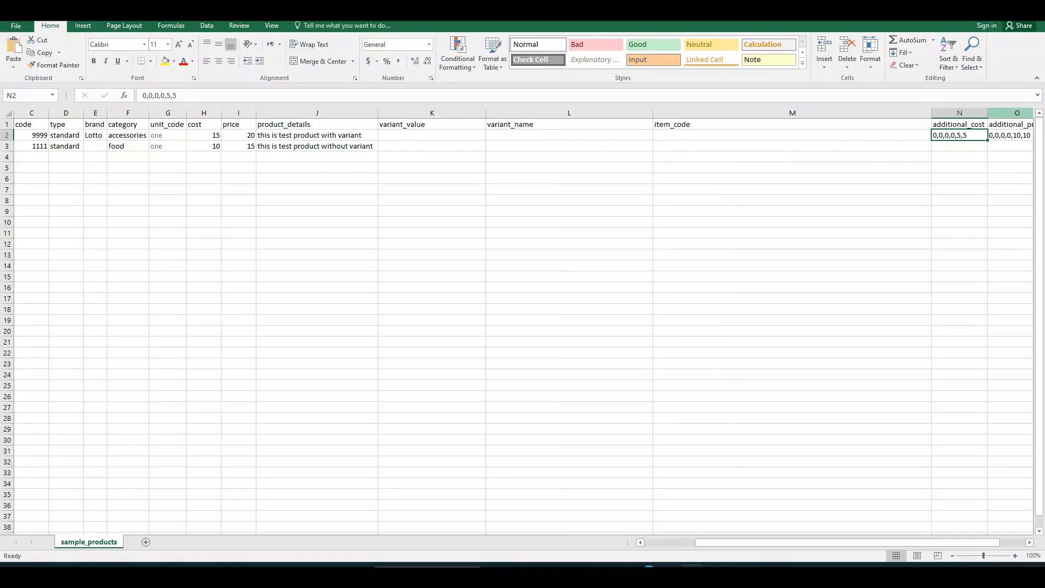
pyautogui.moveTo(786, 543); pyautogui.dragTo(811, 543)
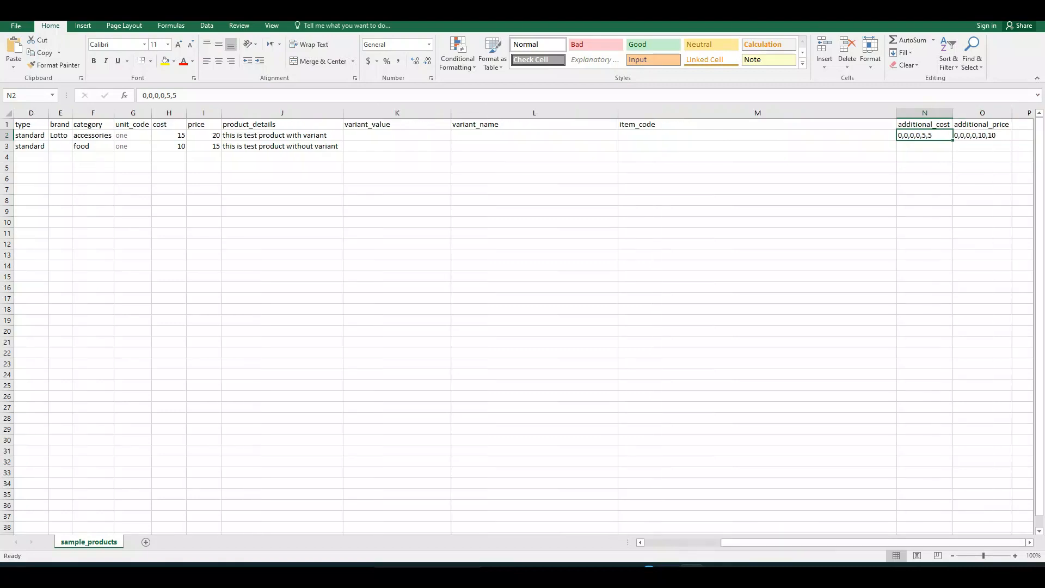
pyautogui.click(978, 135)
pyautogui.press('Delete')
pyautogui.click(925, 135)
pyautogui.press('Delete')
# Return to the image cell of the tinko product, save the sample_products file in its CSV format and switch to KloudPos
pyautogui.press('Left')
pyautogui.press('Left')
pyautogui.press('Left')
pyautogui.press('Left')
pyautogui.press('Left')
pyautogui.press('Left')
pyautogui.press('Left')
pyautogui.press('Left')
pyautogui.press('Left')
pyautogui.press('Left')
pyautogui.press('Left')
pyautogui.press('Left')
pyautogui.press('Left')
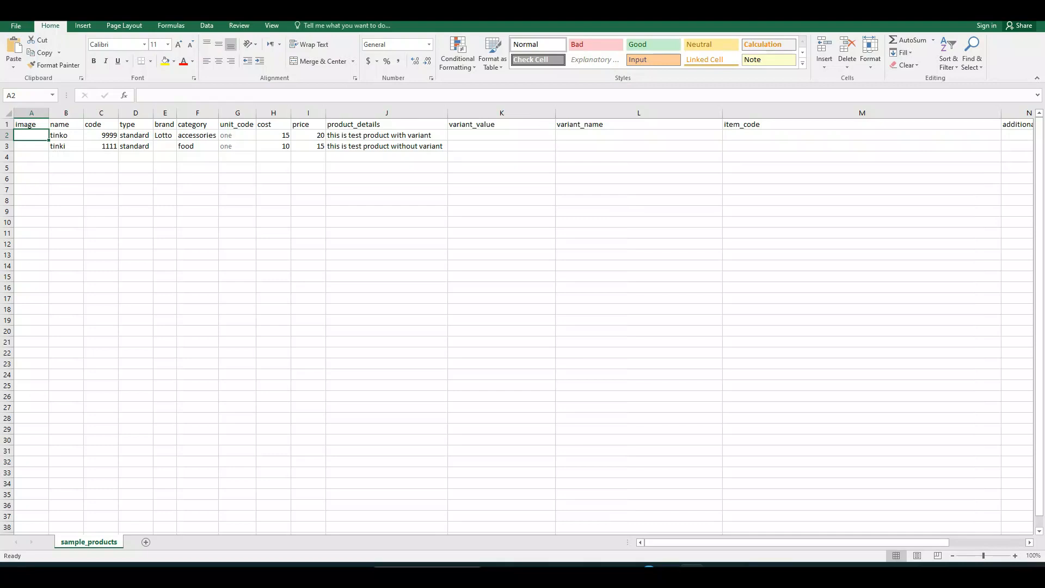
pyautogui.hotkey('ctrl', 's')
pyautogui.press('Return')
pyautogui.hotkey('alt', 'Tab')
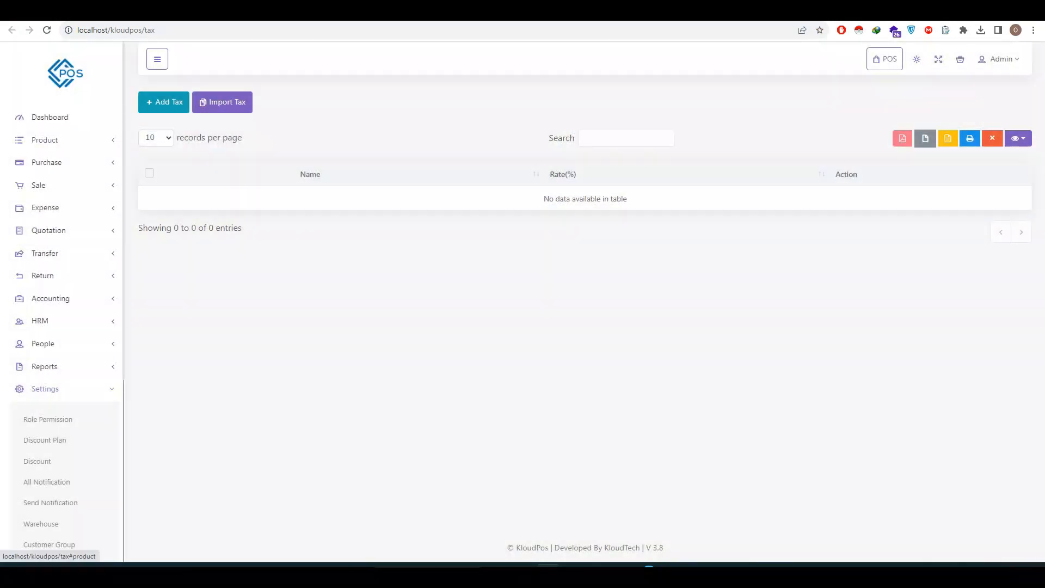
# Open the product import from the product list and choose sample_products.csv as the upload file
pyautogui.click(45, 139)
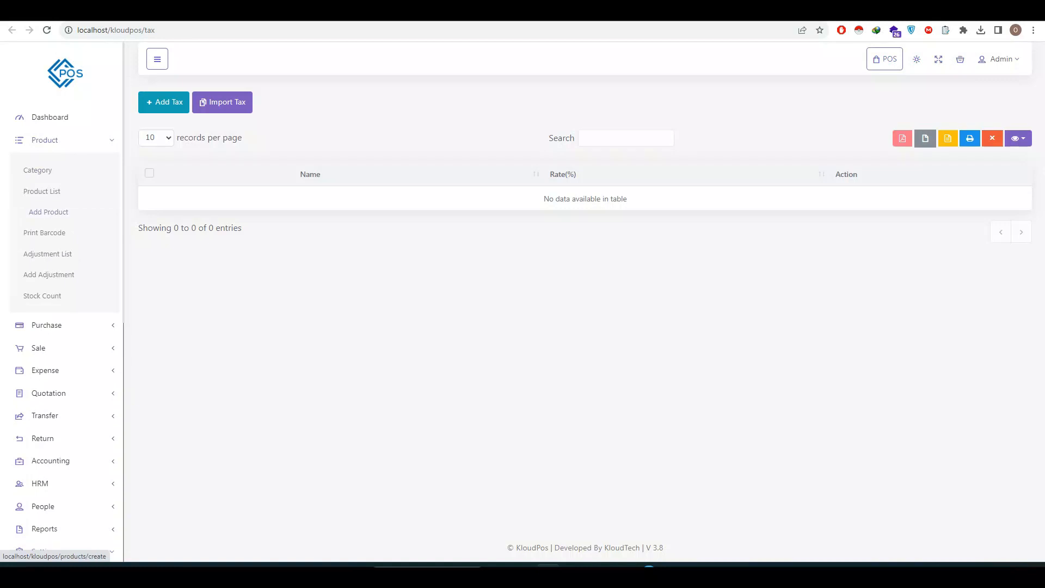
pyautogui.click(48, 211)
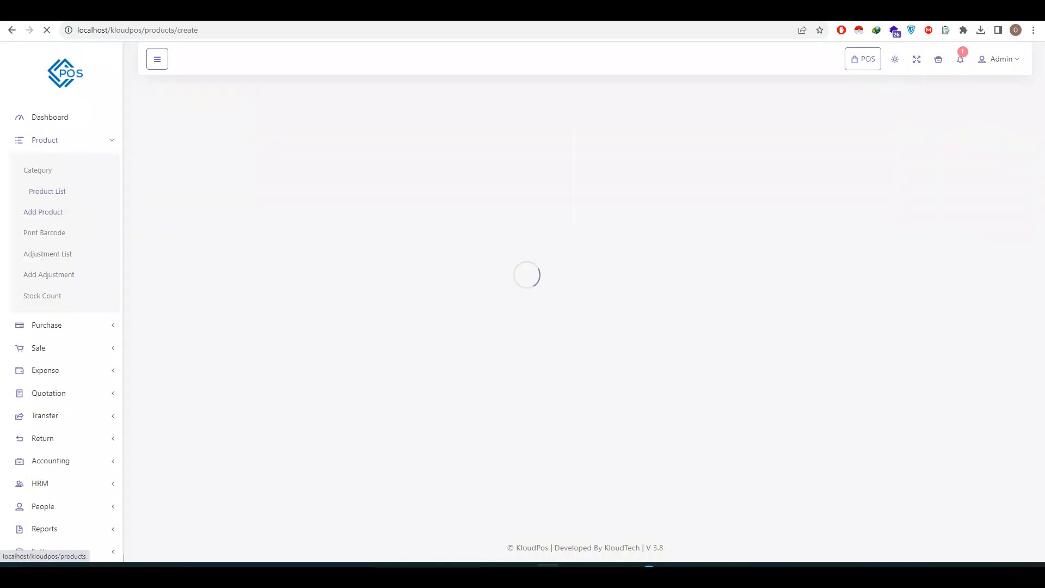
pyautogui.click(47, 191)
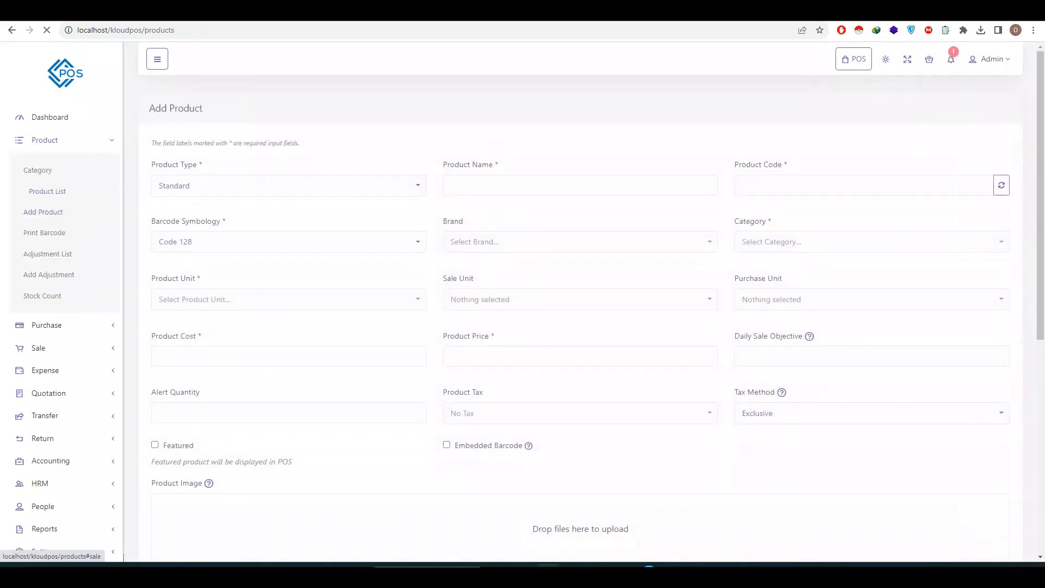
pyautogui.scroll(-1, 584, 287)
pyautogui.click(247, 103)
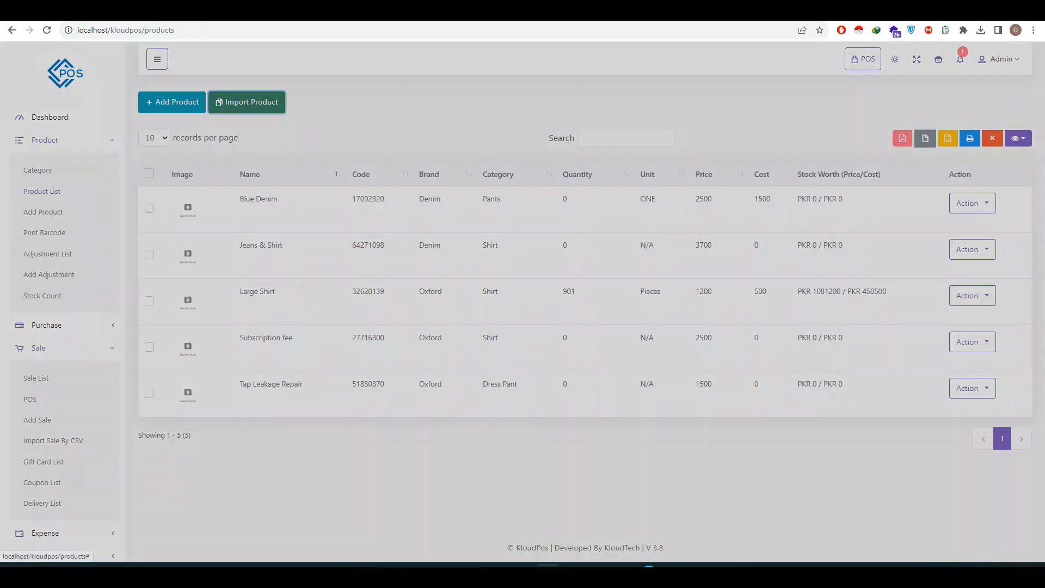
pyautogui.click(347, 225)
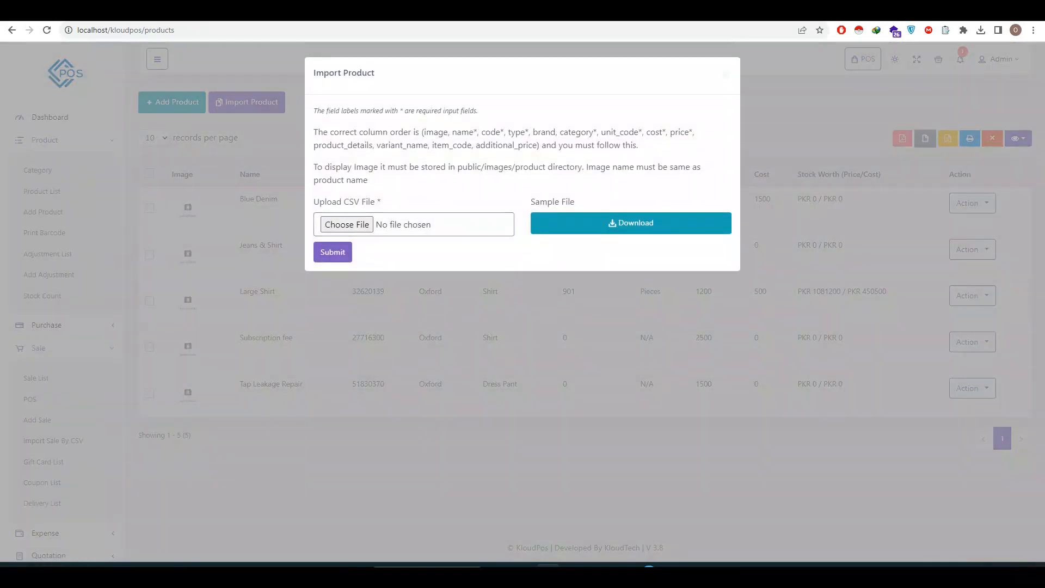
pyautogui.doubleClick(143, 104)
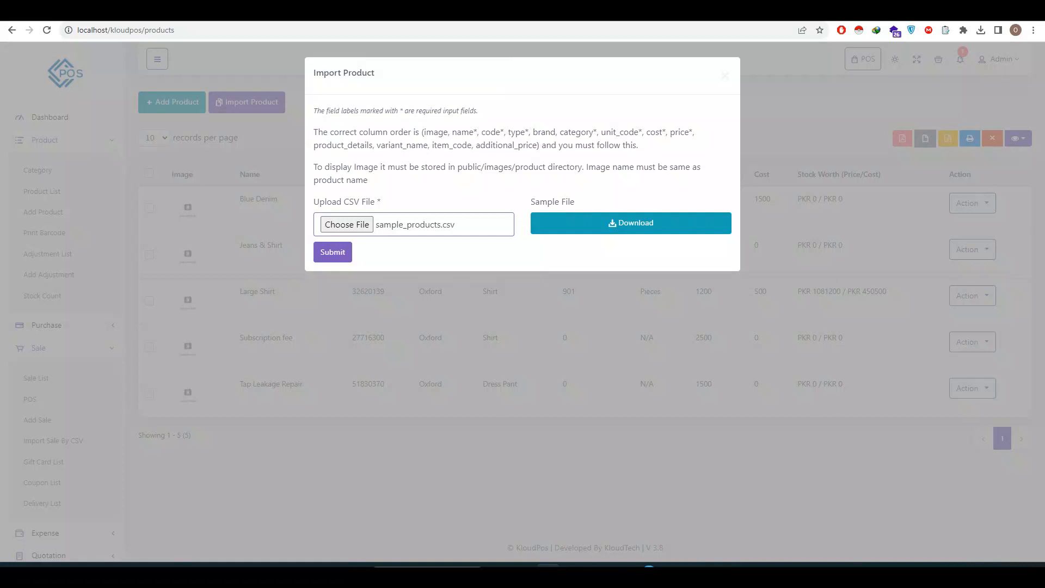
# Highlight the image storage note and the required column order in the product import, and close it without submitting
pyautogui.moveTo(314, 167); pyautogui.dragTo(369, 180)
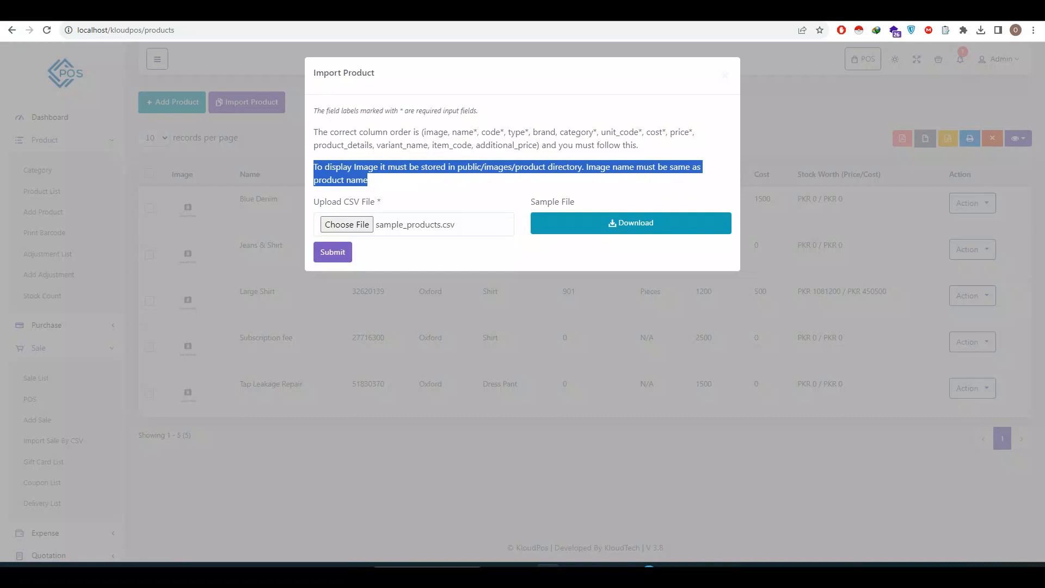
pyautogui.moveTo(474, 131); pyautogui.dragTo(684, 132)
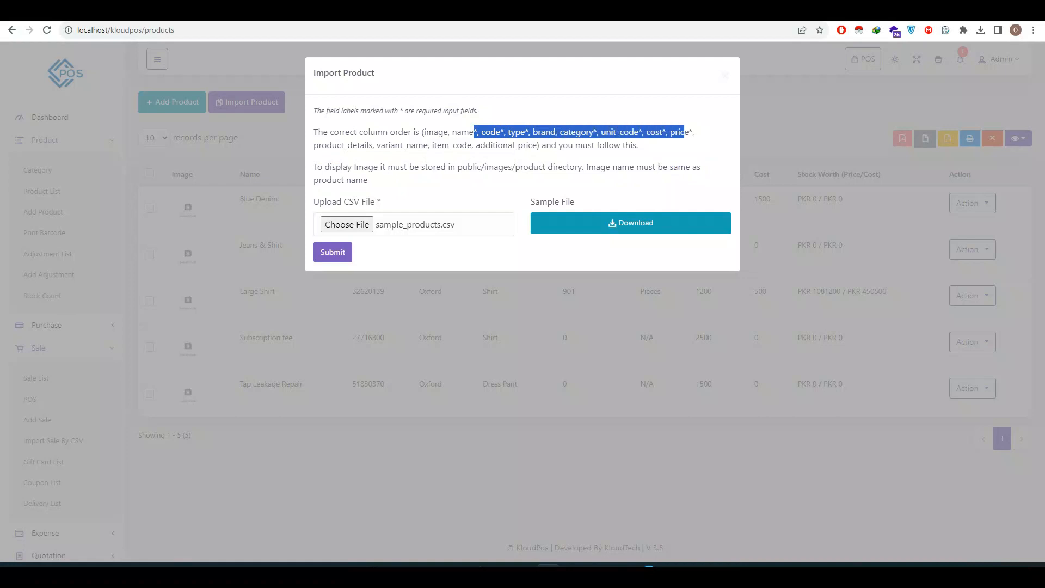
pyautogui.press('Escape')
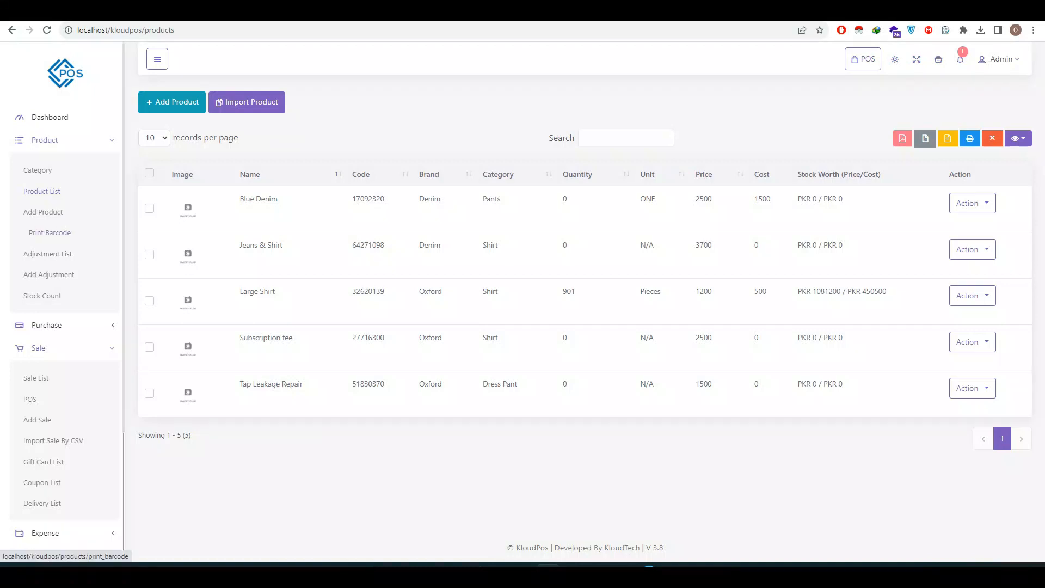
# Open barcode printing, find the Blue Denim product with "de", add it and set its quantity to 50
pyautogui.click(49, 233)
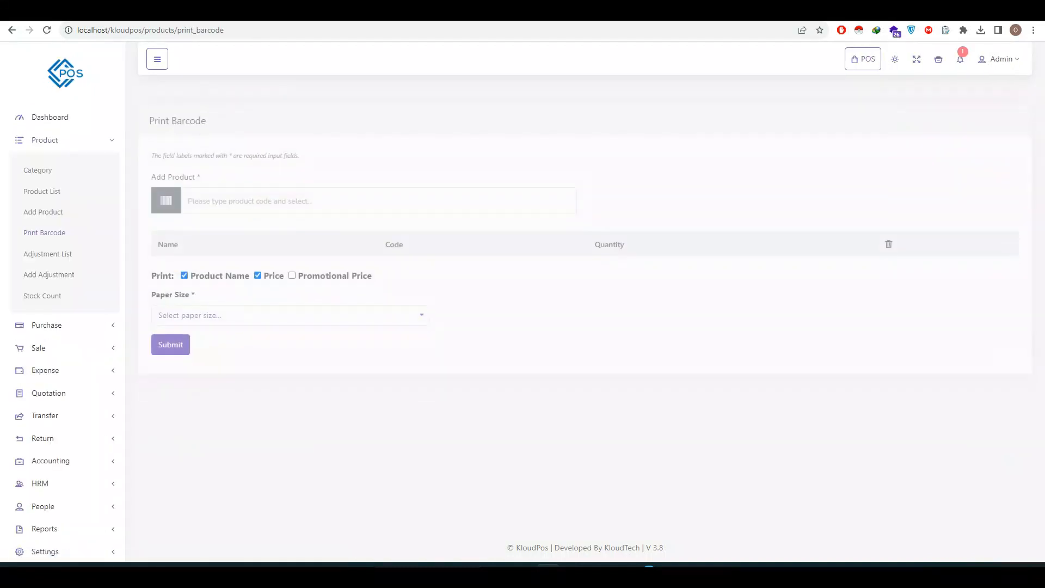
pyautogui.click(250, 188)
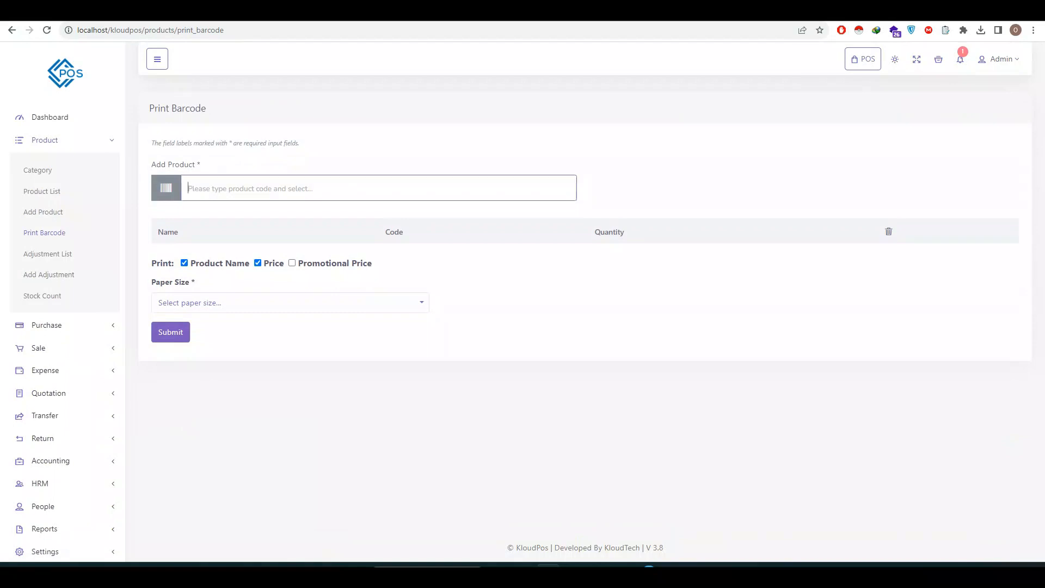
pyautogui.write('de')
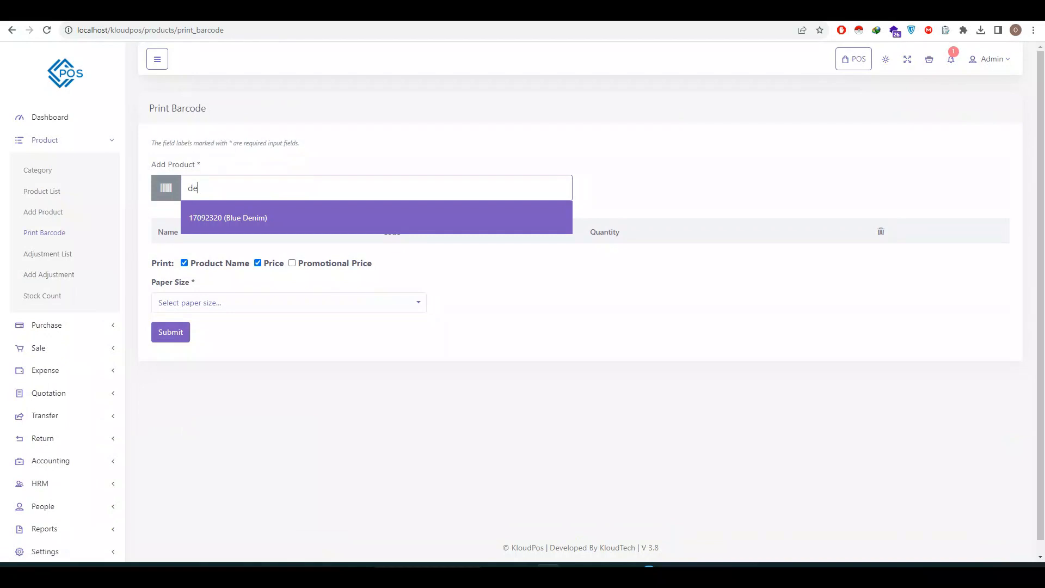
pyautogui.click(229, 218)
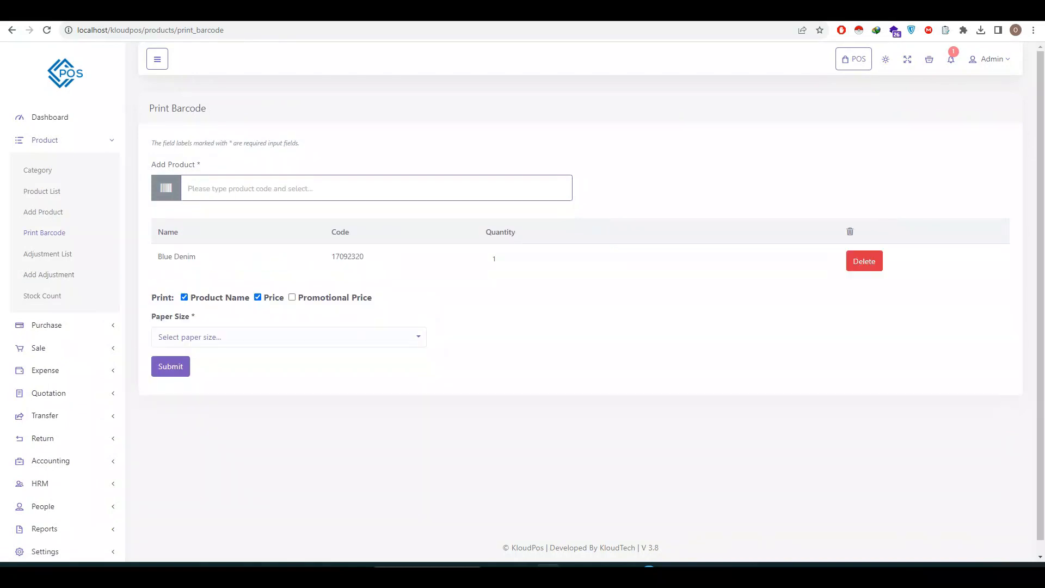
pyautogui.doubleClick(495, 259)
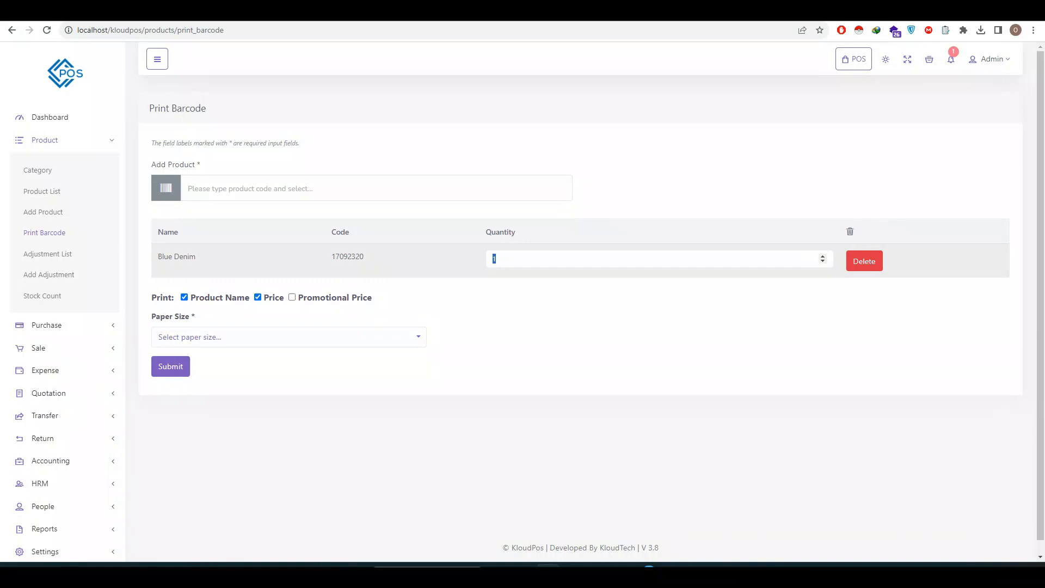
pyautogui.write('50')
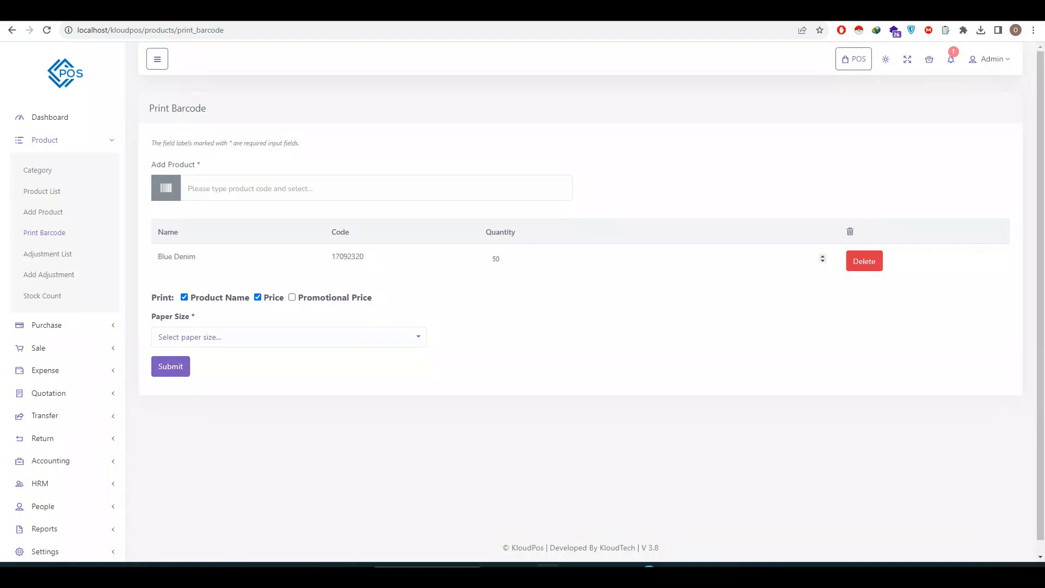
# Set the paper size to 36 mm (1.4 inch) and generate the Blue Denim barcodes
pyautogui.click(289, 337)
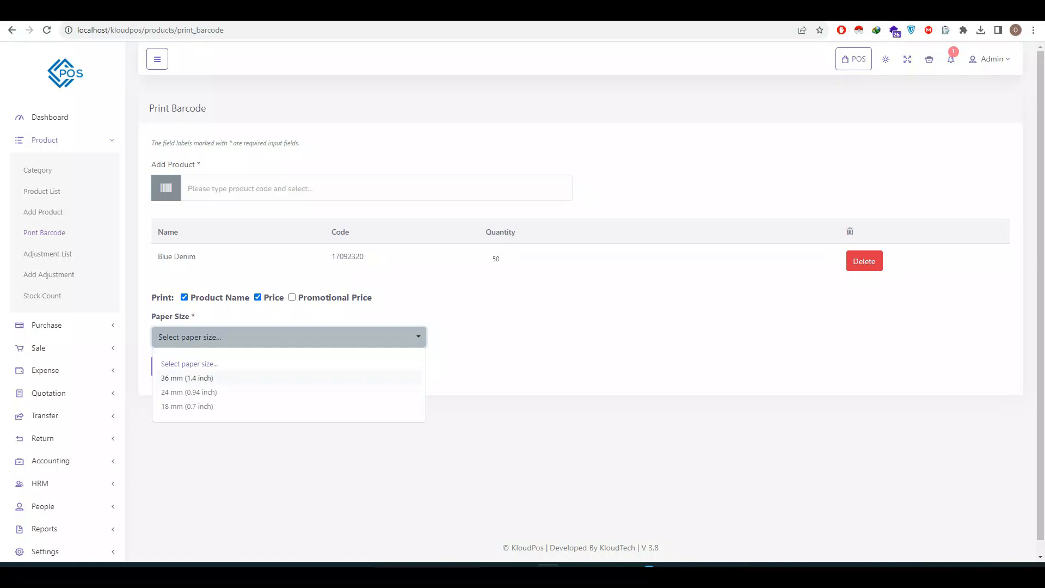
pyautogui.press('Return')
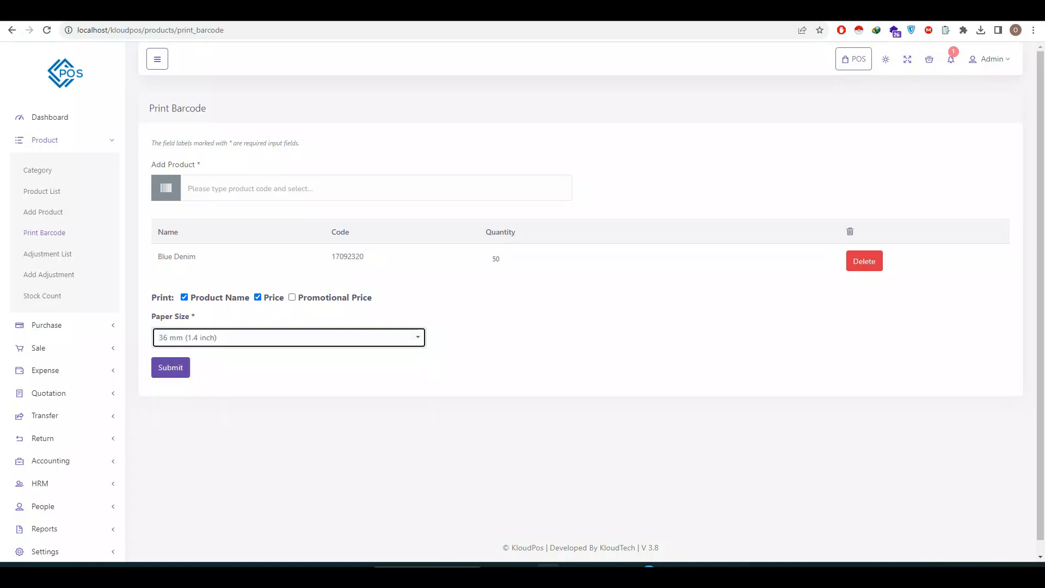
pyautogui.press('Tab')
pyautogui.press('Return')
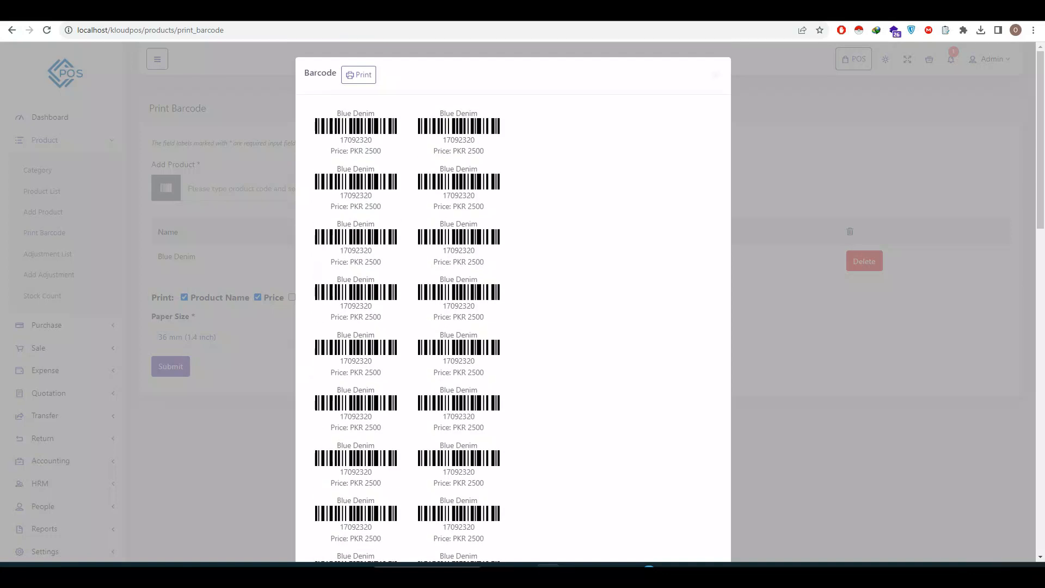
# Preview the printout of the Blue Denim barcodes and cancel printing
pyautogui.click(359, 75)
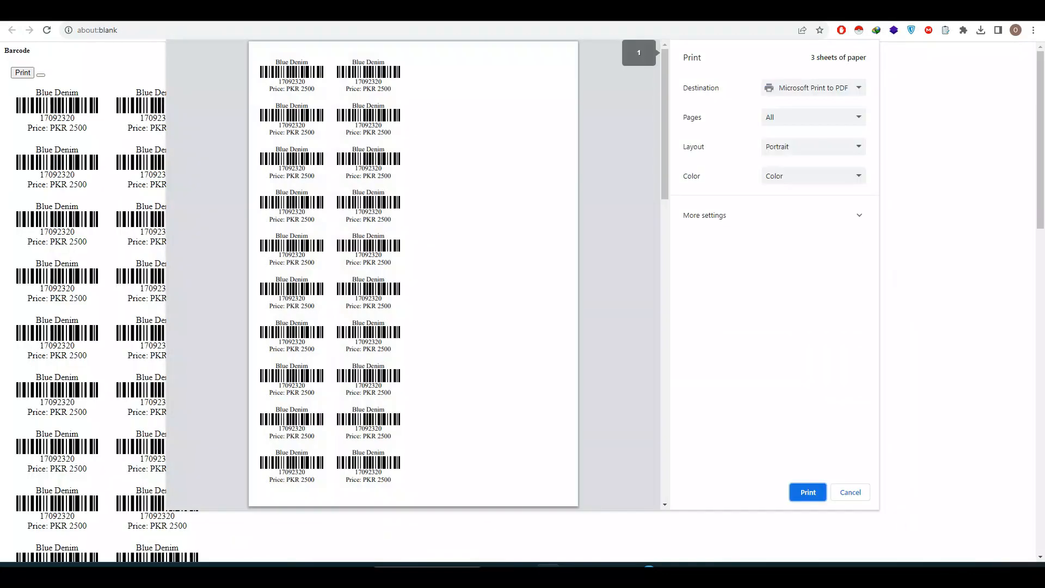
pyautogui.moveTo(664, 109)
pyautogui.mouseDown()
pyautogui.moveTo(664, 412)
pyautogui.moveTo(665, 108)
pyautogui.mouseUp()
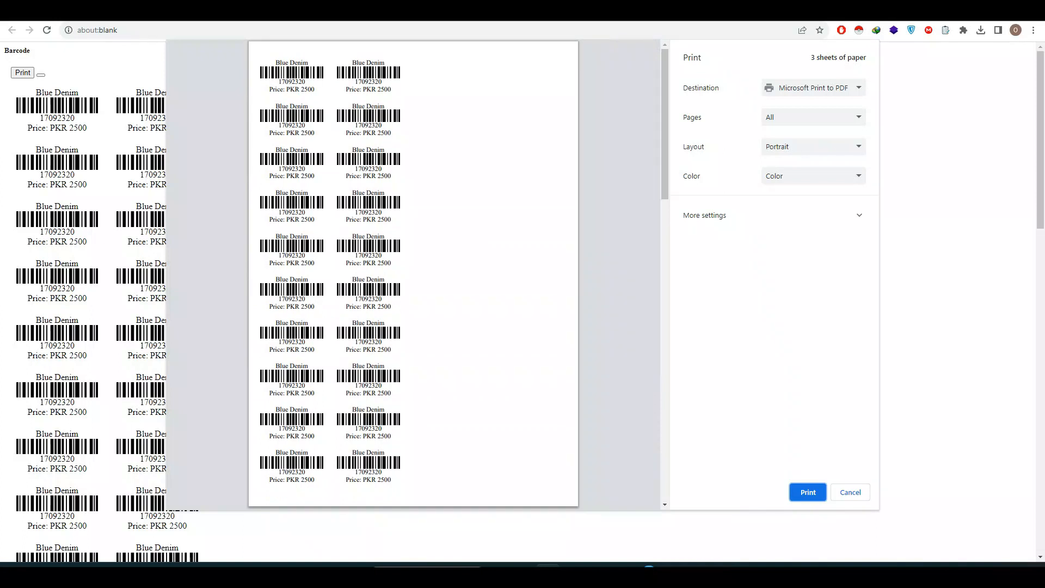
pyautogui.click(851, 493)
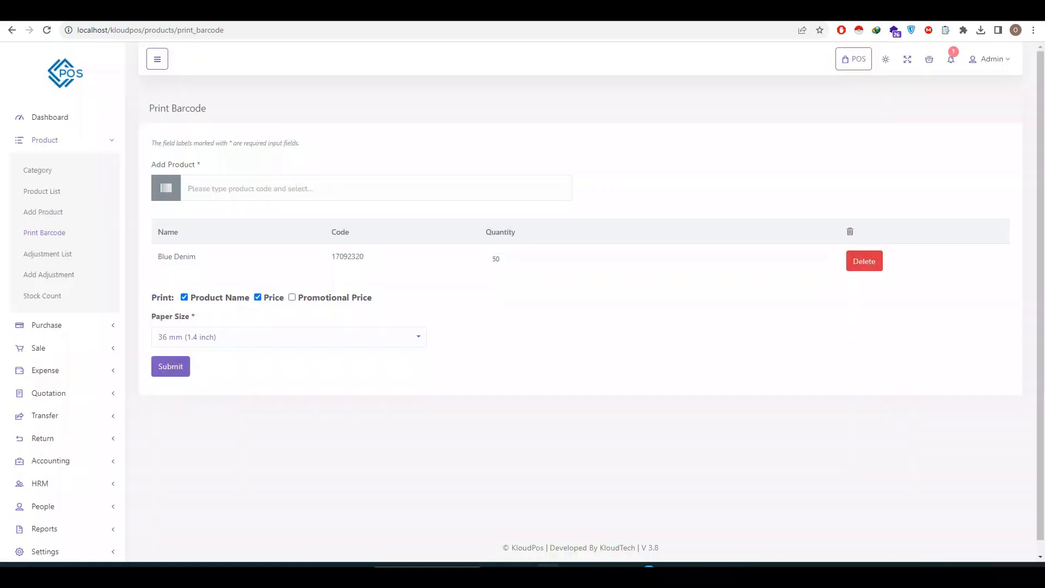
# Open barcode printing for the Blue Denim product directly from its entry in the product list
pyautogui.click(49, 212)
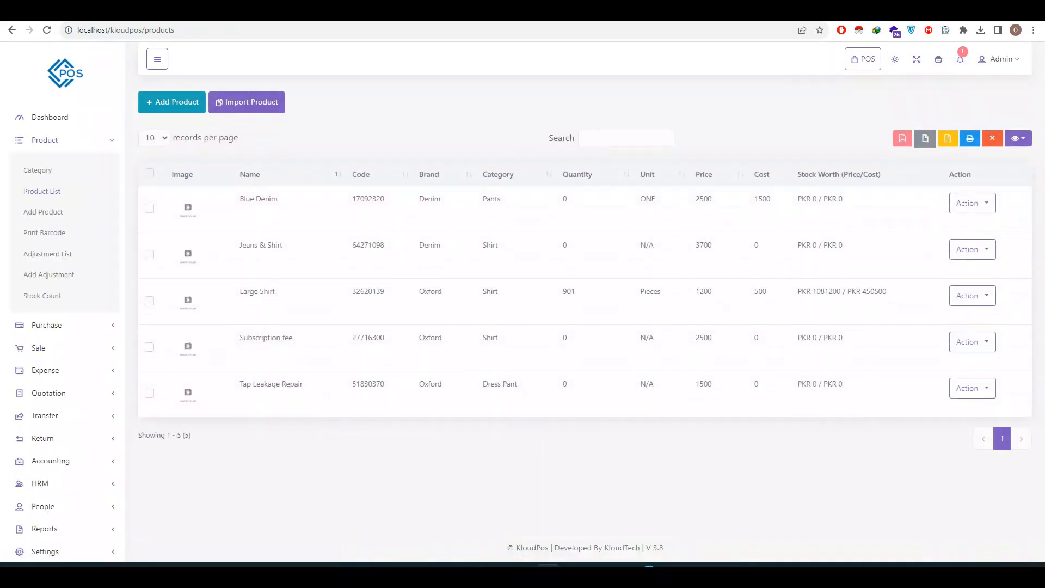
pyautogui.click(972, 203)
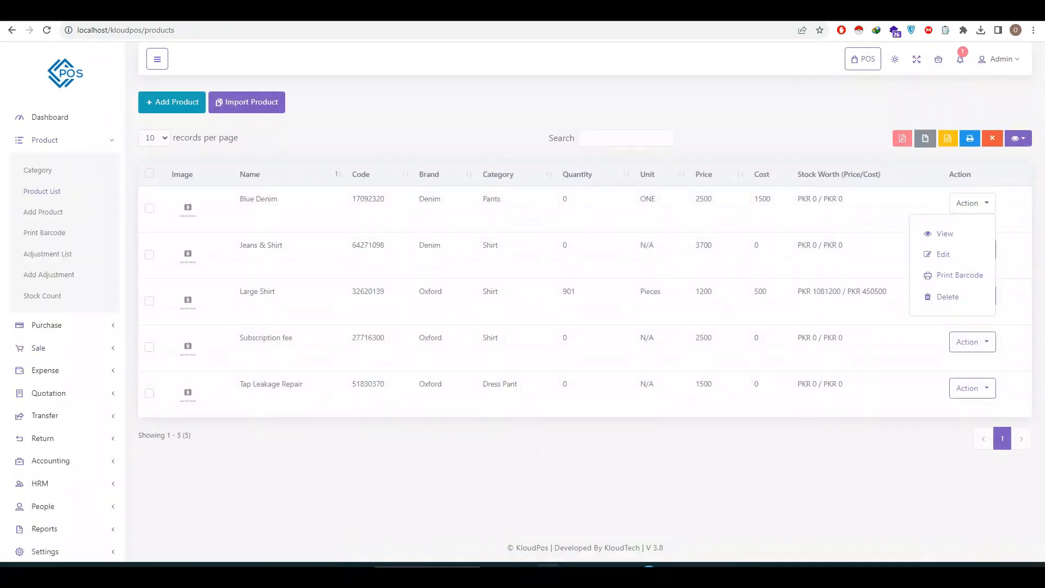
pyautogui.click(960, 275)
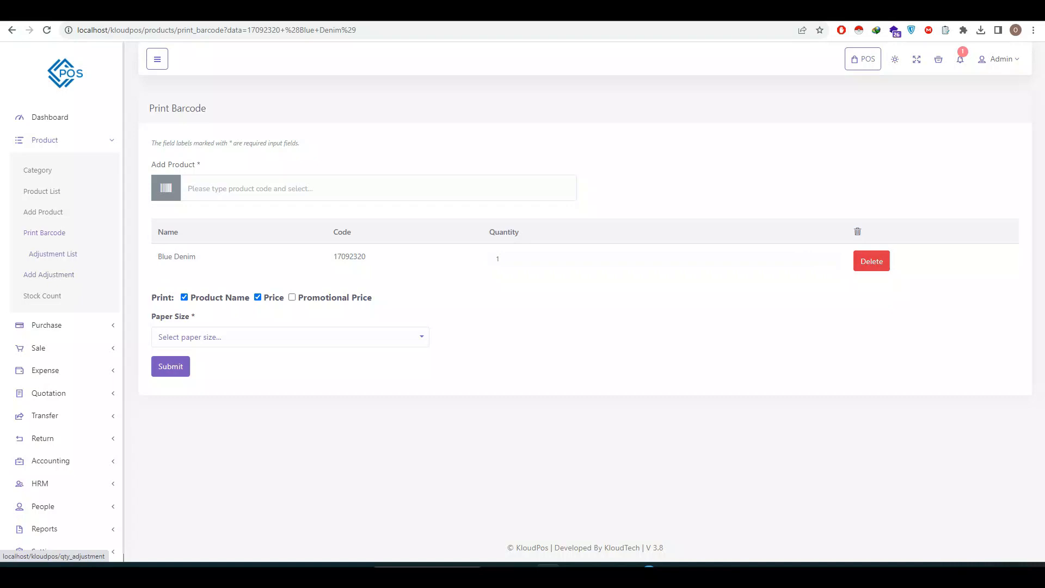
# Open the list of stock quantity adjustments
pyautogui.click(53, 254)
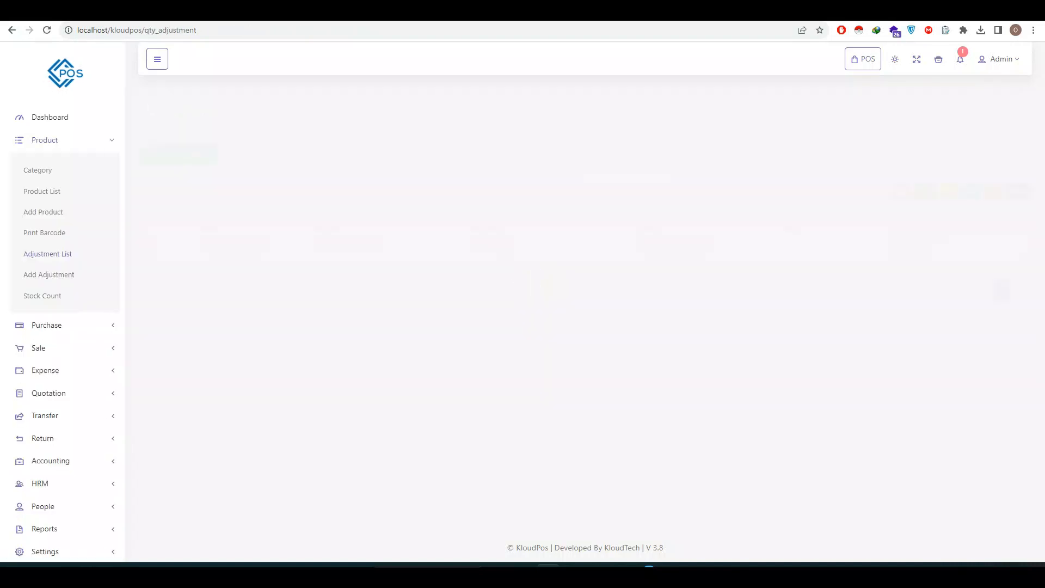
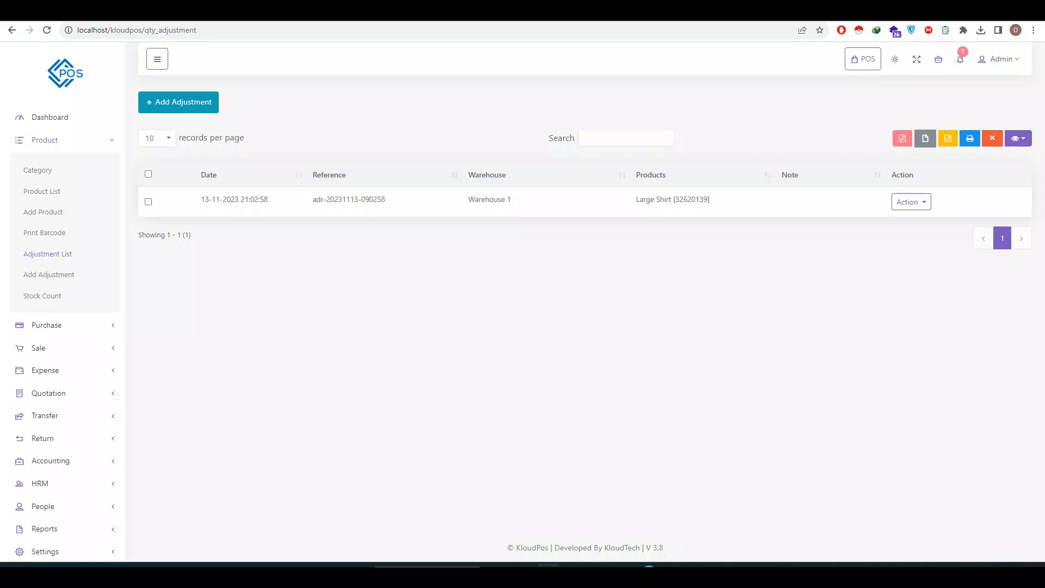
# Start a stock adjustment for Warehouse 1 and try to find the product by searching for "blue" and "denim"
pyautogui.click(54, 274)
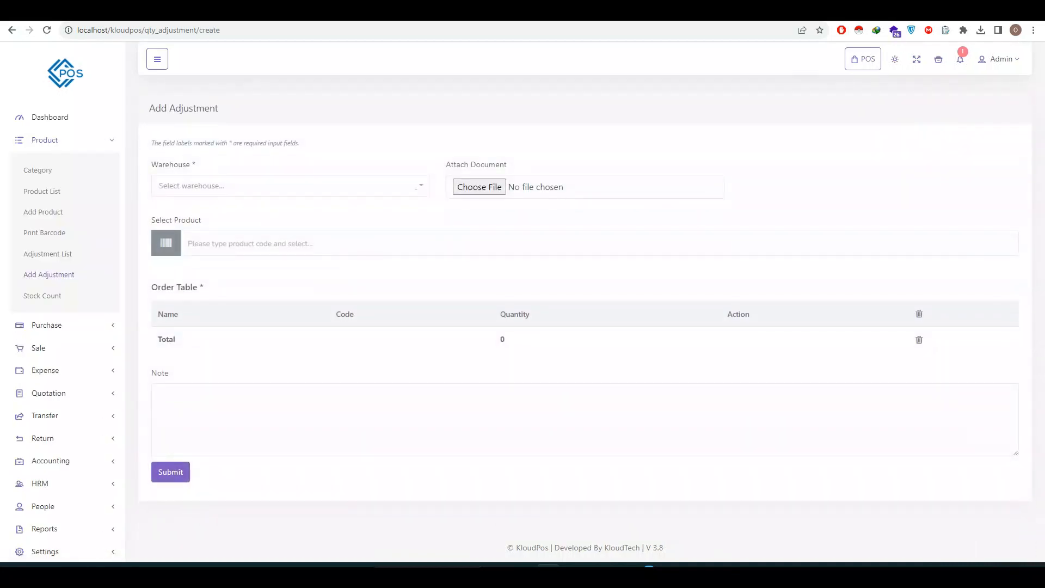
pyautogui.click(288, 186)
pyautogui.click(179, 238)
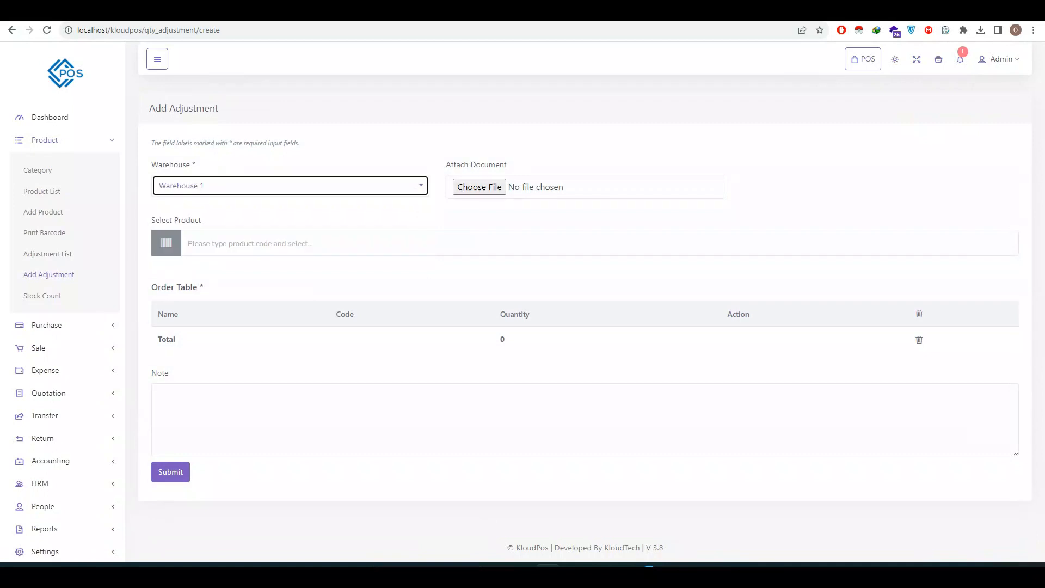
pyautogui.click(468, 243)
pyautogui.write('blue')
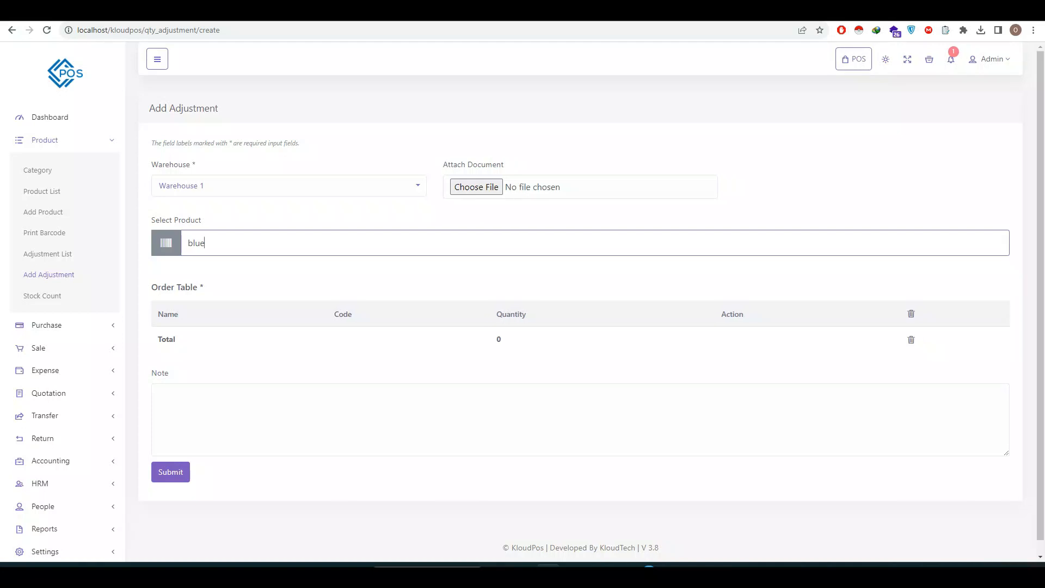
pyautogui.hotkey('ctrl', 'a')
pyautogui.write('denim')
pyautogui.press('BackSpace')
pyautogui.press('BackSpace')
pyautogui.press('BackSpace')
pyautogui.press('BackSpace')
pyautogui.click(580, 274)
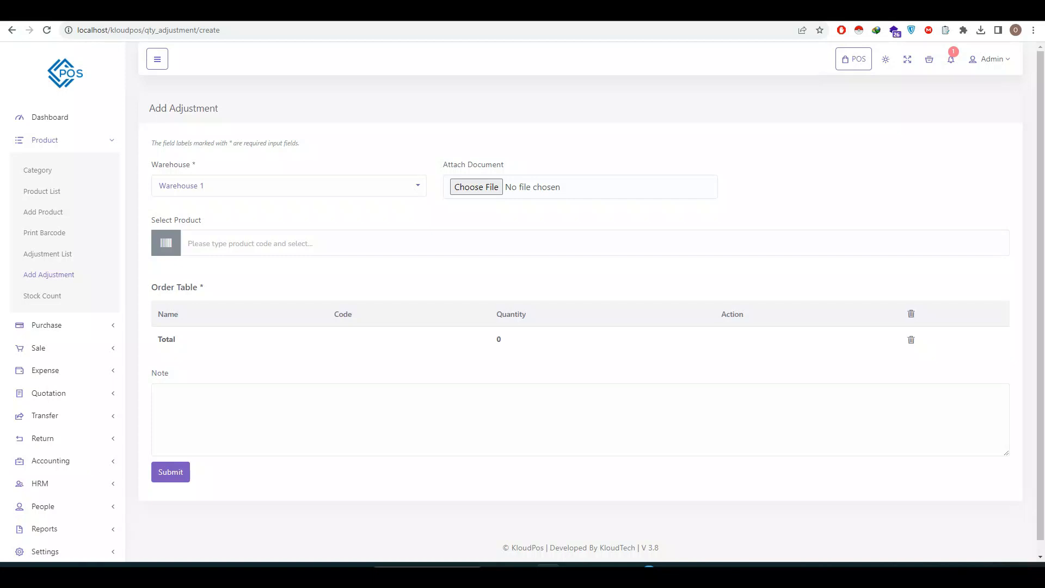
# Look up the product code of Blue Denim in its details from the product list
pyautogui.click(42, 191)
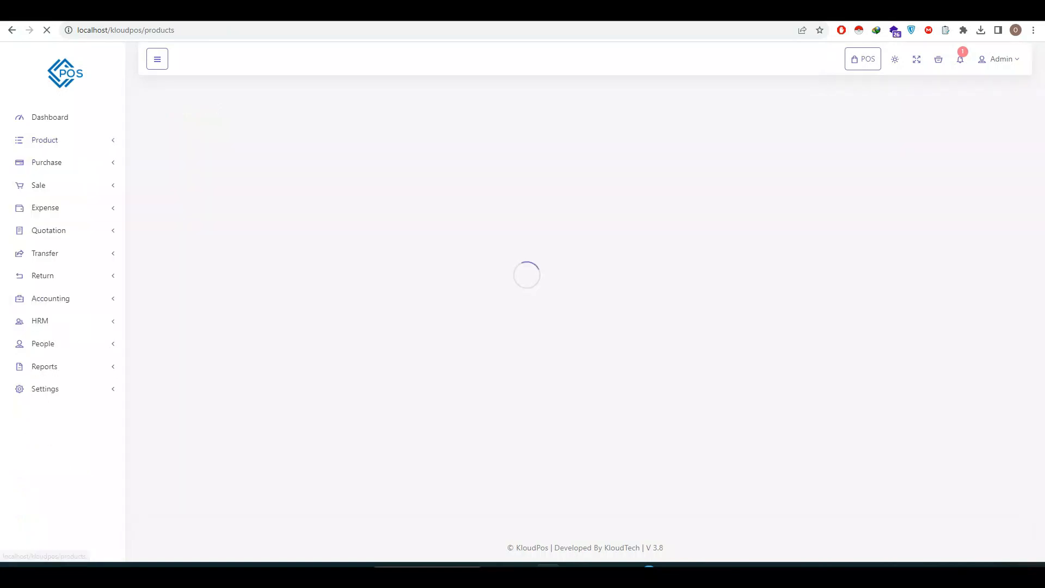
pyautogui.click(259, 199)
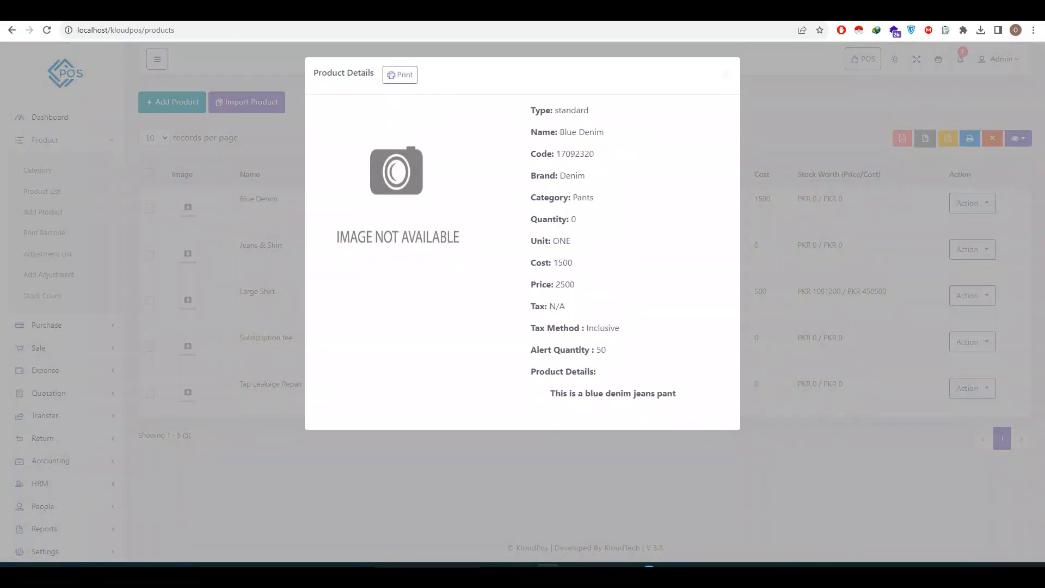
pyautogui.doubleClick(576, 154)
pyautogui.click(725, 76)
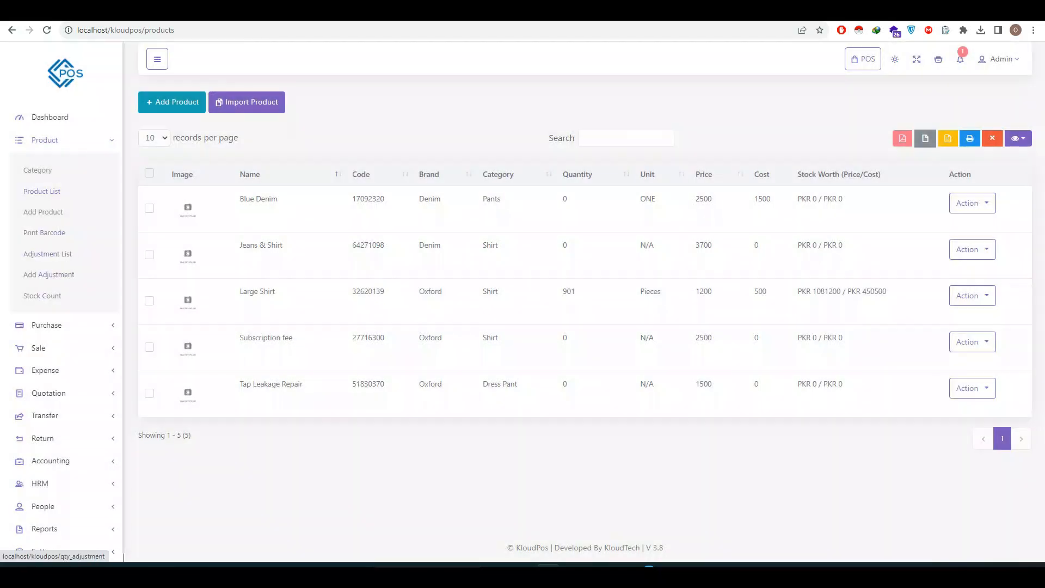
# Open a new stock adjustment and try to add the product with code 17092320 without choosing a warehouse
pyautogui.click(54, 274)
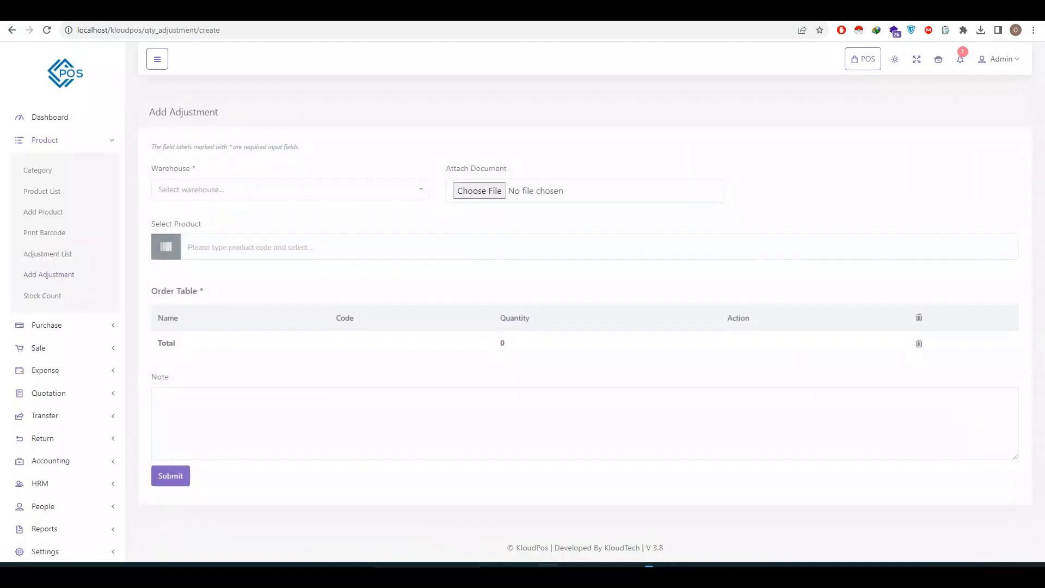
pyautogui.write('17092320')
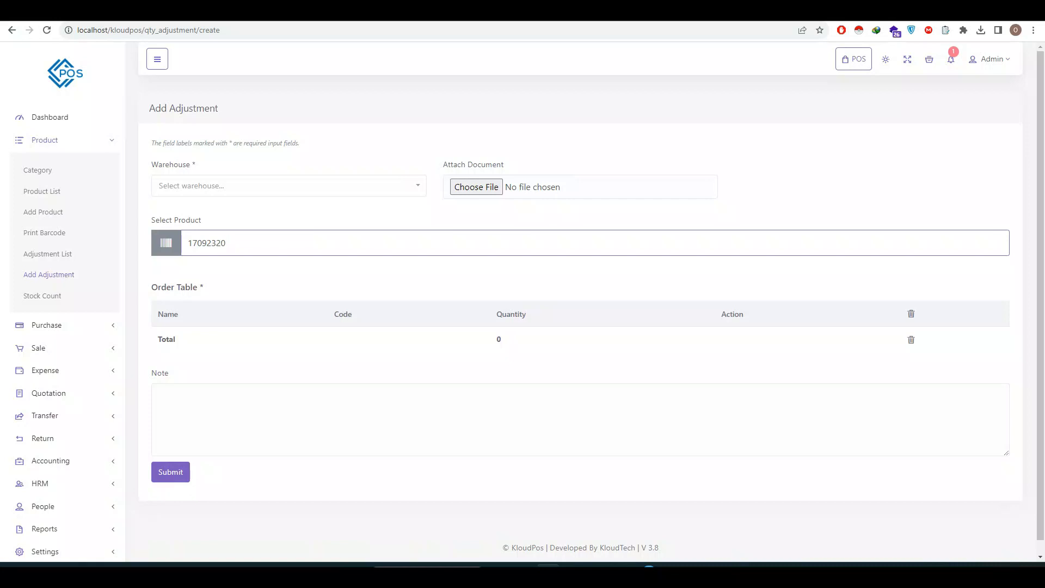
pyautogui.write(',')
pyautogui.press('BackSpace')
pyautogui.press('BackSpace')
pyautogui.press('BackSpace')
pyautogui.press('BackSpace')
pyautogui.press('BackSpace')
pyautogui.press('BackSpace')
pyautogui.press('BackSpace')
pyautogui.press('BackSpace')
# Select Warehouse 1 as the warehouse of the new adjustment
pyautogui.click(289, 186)
pyautogui.click(289, 252)
pyautogui.click(288, 186)
pyautogui.click(289, 238)
# Try to add product code 17092320 to the Warehouse 1 adjustment, then clear the product search
pyautogui.click(288, 243)
pyautogui.write('17092320')
pyautogui.press('BackSpace')
pyautogui.press('BackSpace')
pyautogui.press('BackSpace')
pyautogui.press('BackSpace')
pyautogui.press('BackSpace')
pyautogui.press('BackSpace')
pyautogui.press('BackSpace')
pyautogui.press('BackSpace')
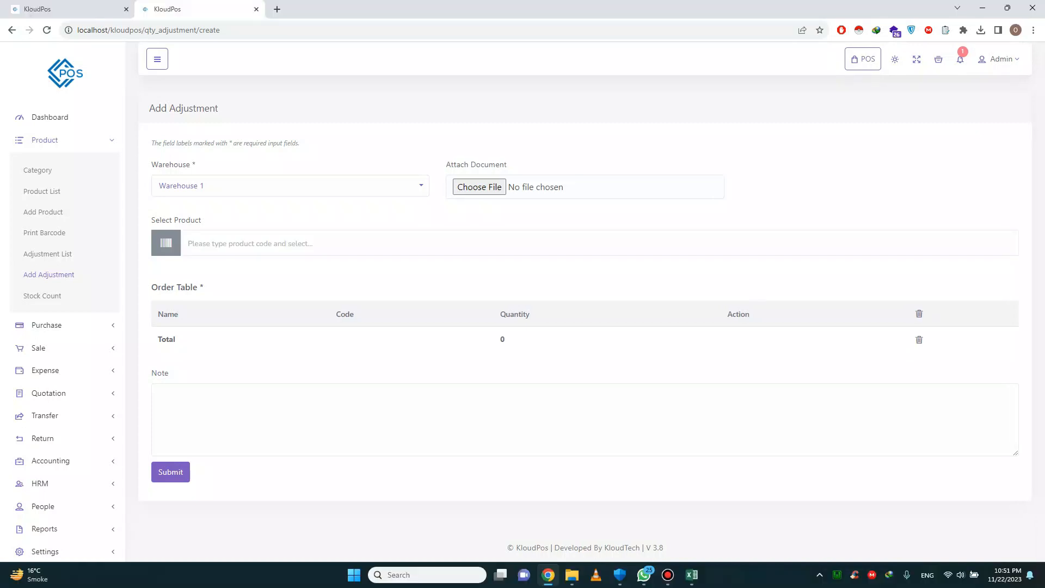
# Add Large Shirt (code 32620139) to the adjustment with action Addition and quantity 10, leave the note empty and submit
pyautogui.click(381, 243)
pyautogui.write('32620139')
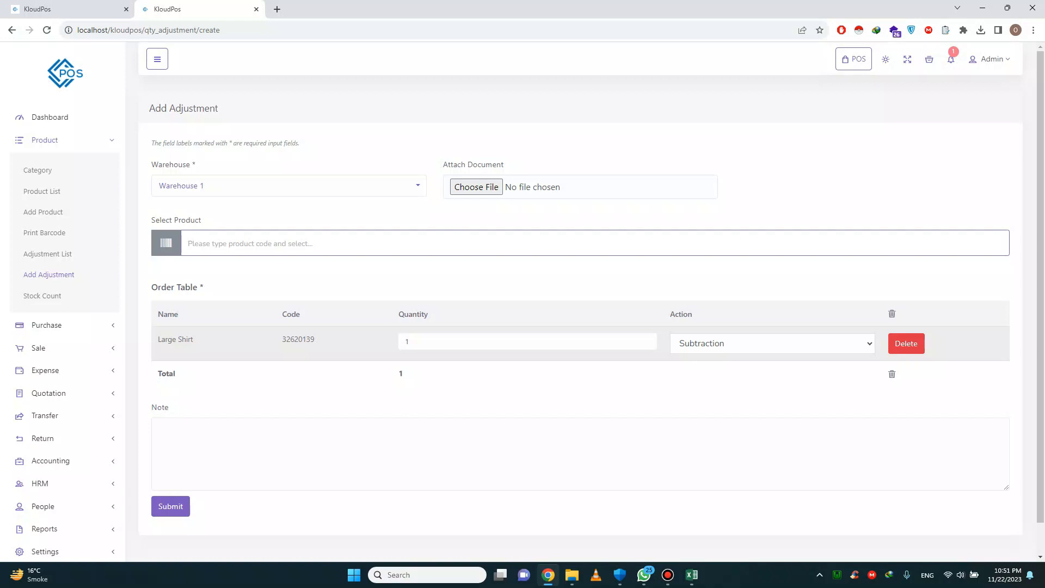
pyautogui.click(773, 344)
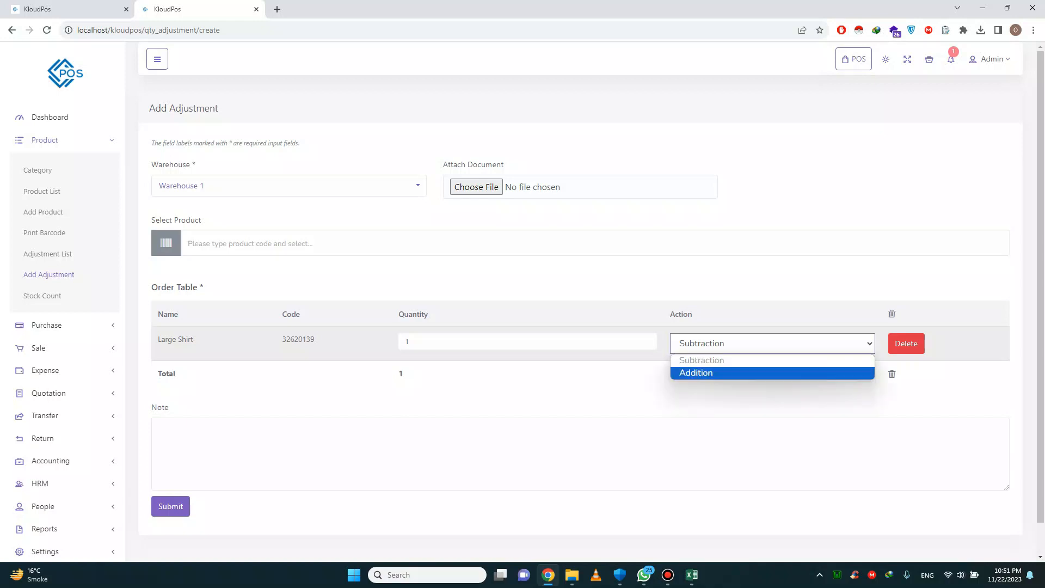
pyautogui.click(696, 373)
pyautogui.write('0')
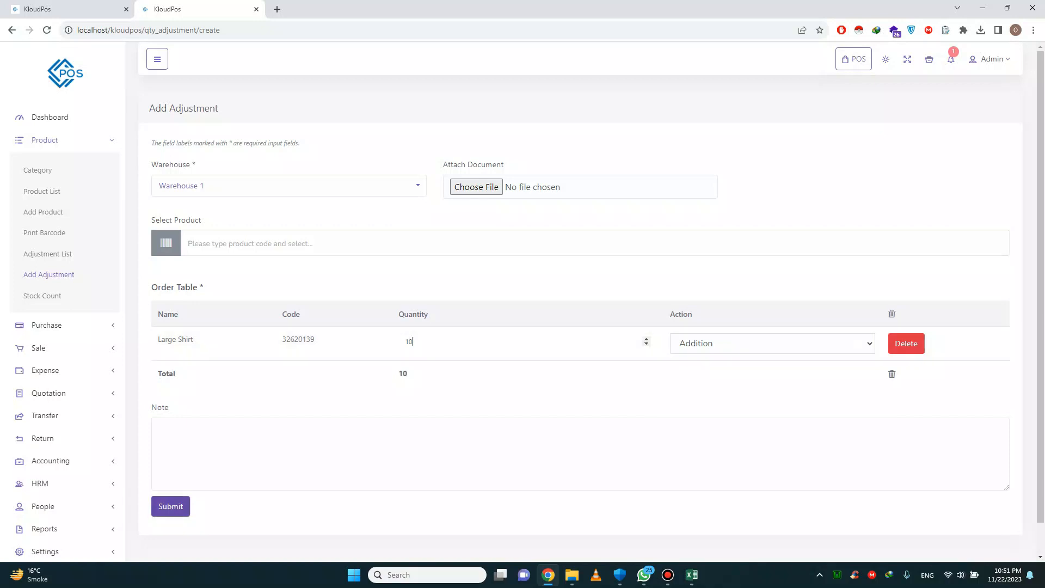
pyautogui.click(261, 454)
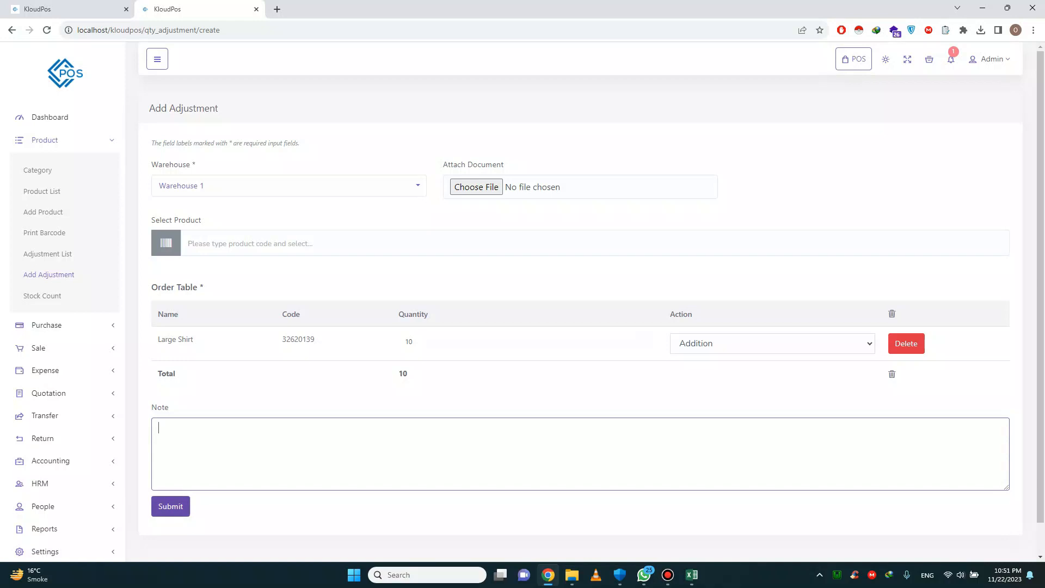
pyautogui.click(170, 507)
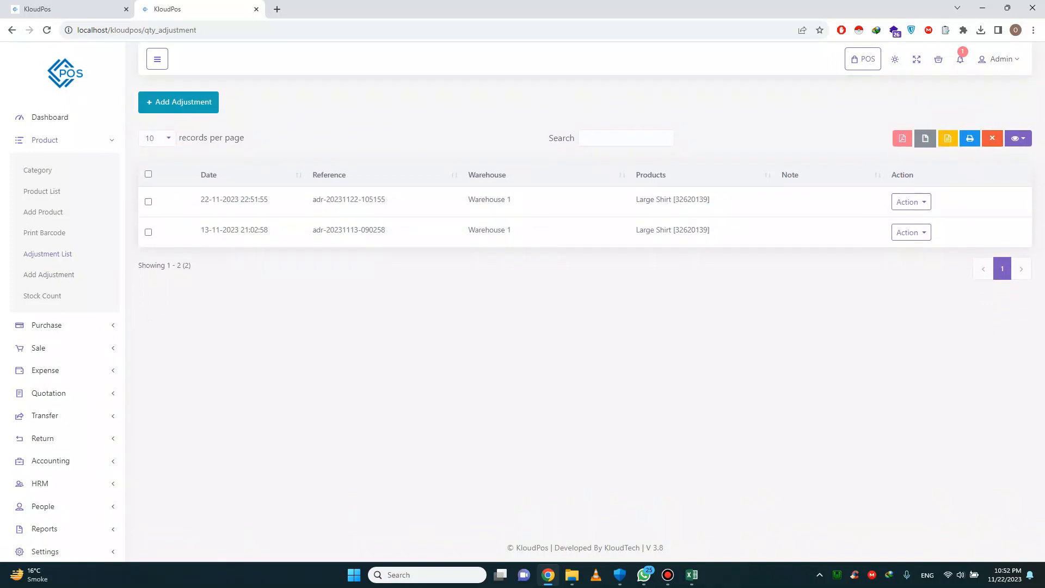
# Open the newest Large Shirt adjustment in its edit form to review it and return to the adjustment list
pyautogui.click(912, 202)
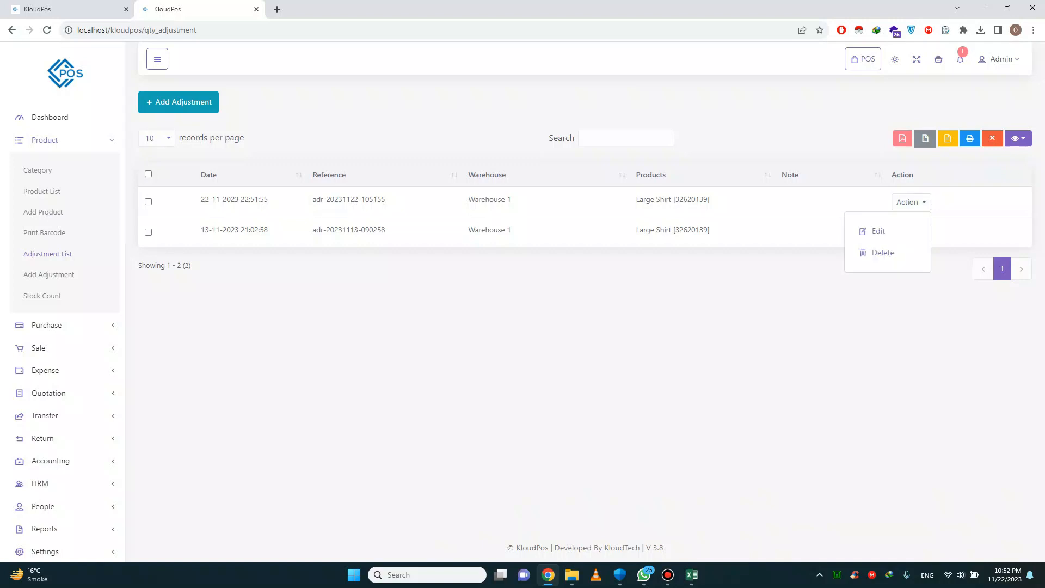
pyautogui.click(877, 231)
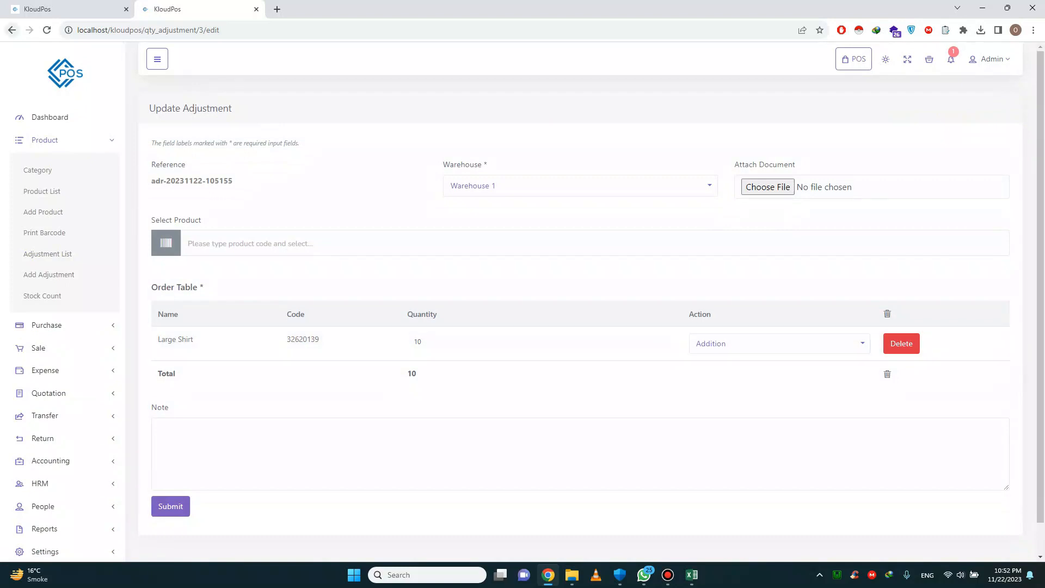
pyautogui.click(12, 30)
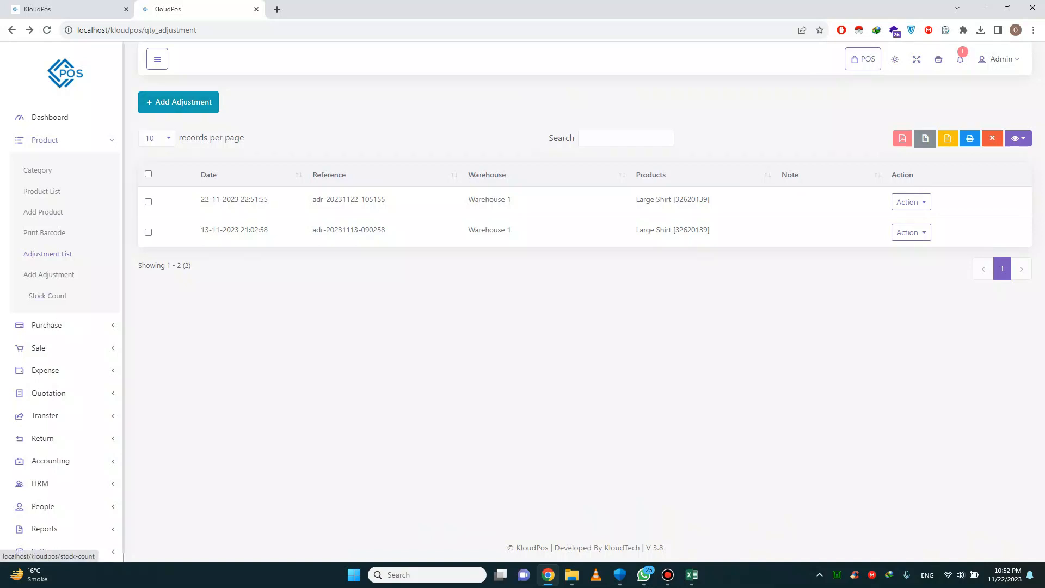
# Start a new stock count for Warehouse 1 with the type Partial
pyautogui.click(48, 295)
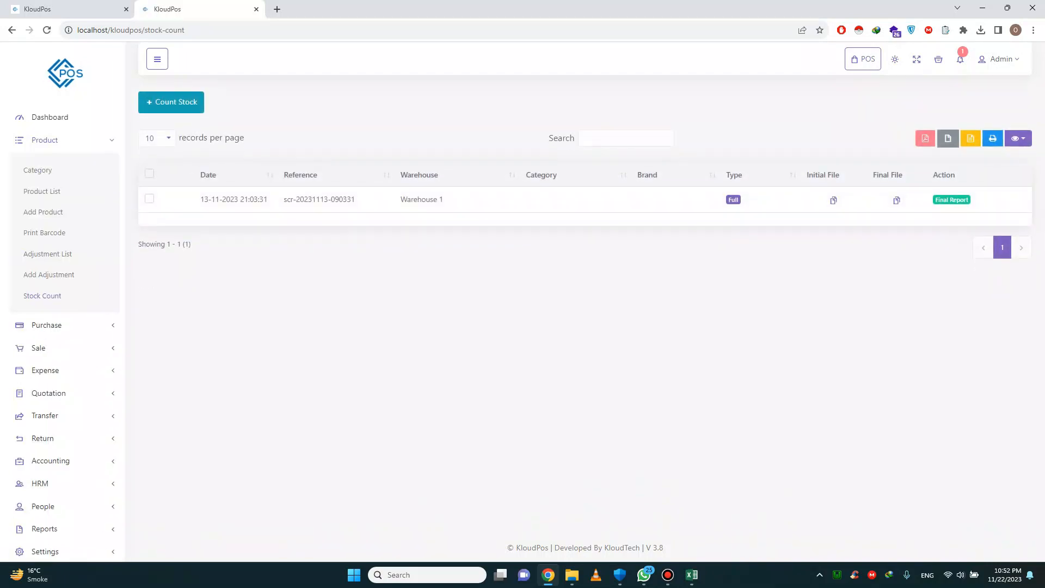
pyautogui.click(171, 102)
pyautogui.click(414, 154)
pyautogui.click(343, 206)
pyautogui.click(631, 153)
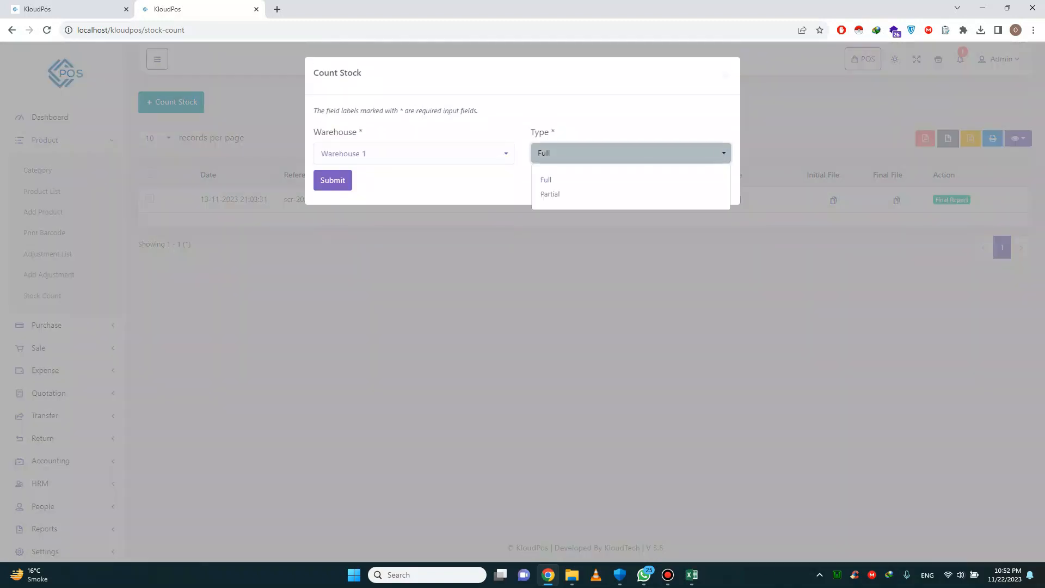
pyautogui.click(551, 194)
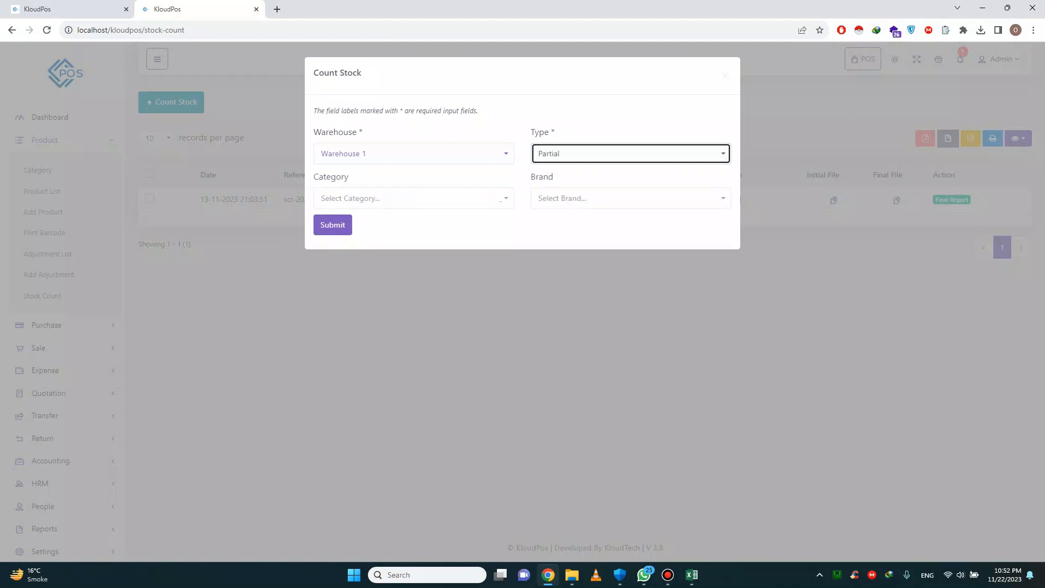
# Choose the categories Shirt and Pants and the brand Oxford for the stock count
pyautogui.click(500, 200)
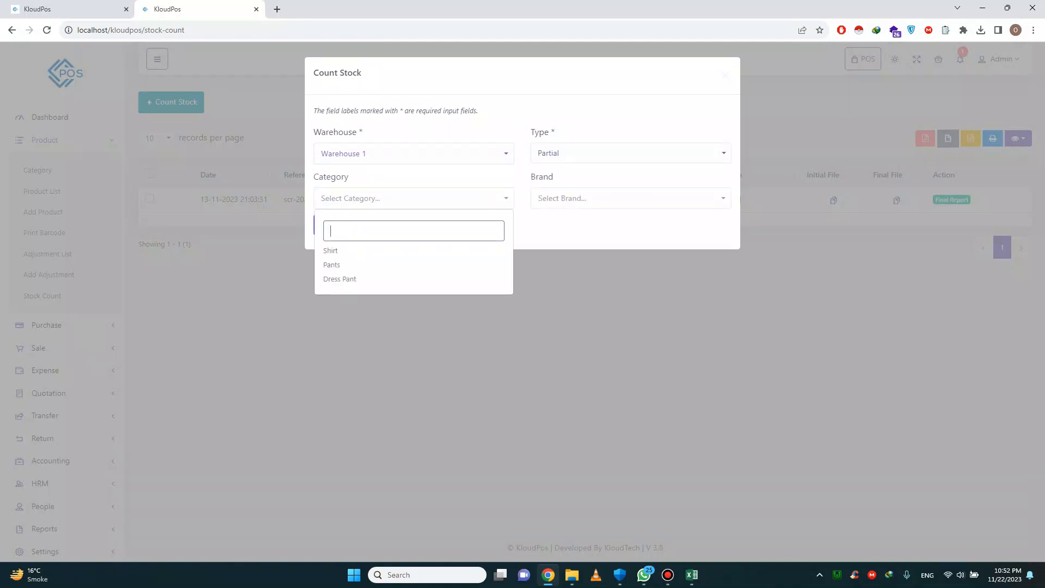
pyautogui.click(349, 251)
pyautogui.click(349, 265)
pyautogui.click(626, 198)
pyautogui.click(551, 251)
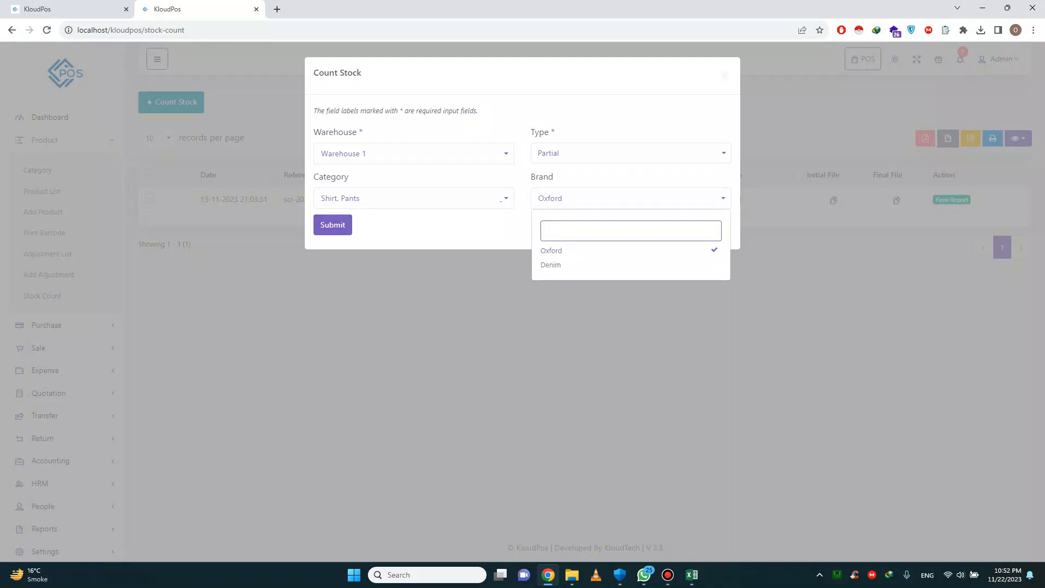
# Change the stock count type to Full and submit the count
pyautogui.click(631, 153)
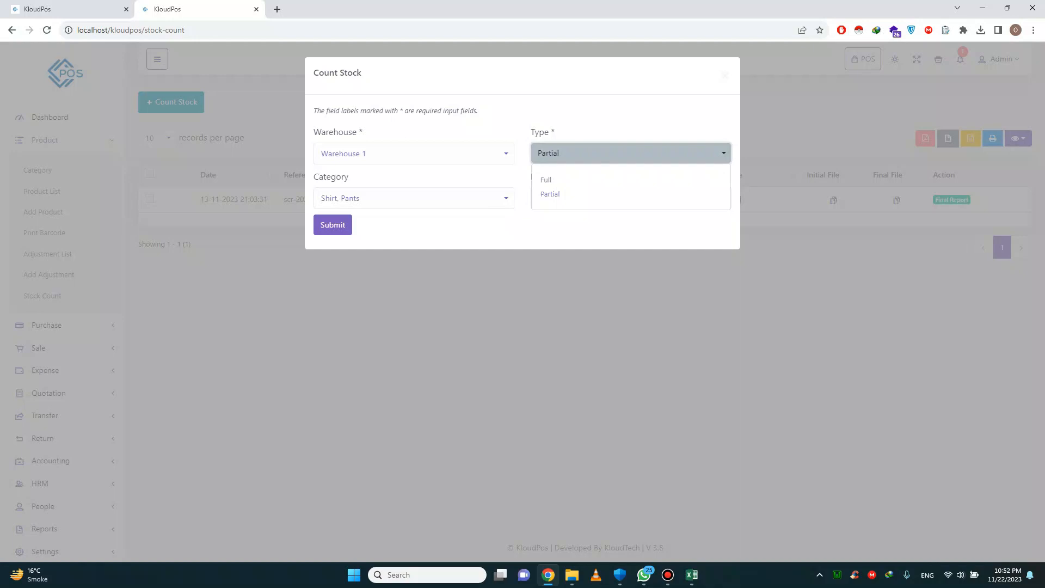
pyautogui.click(546, 180)
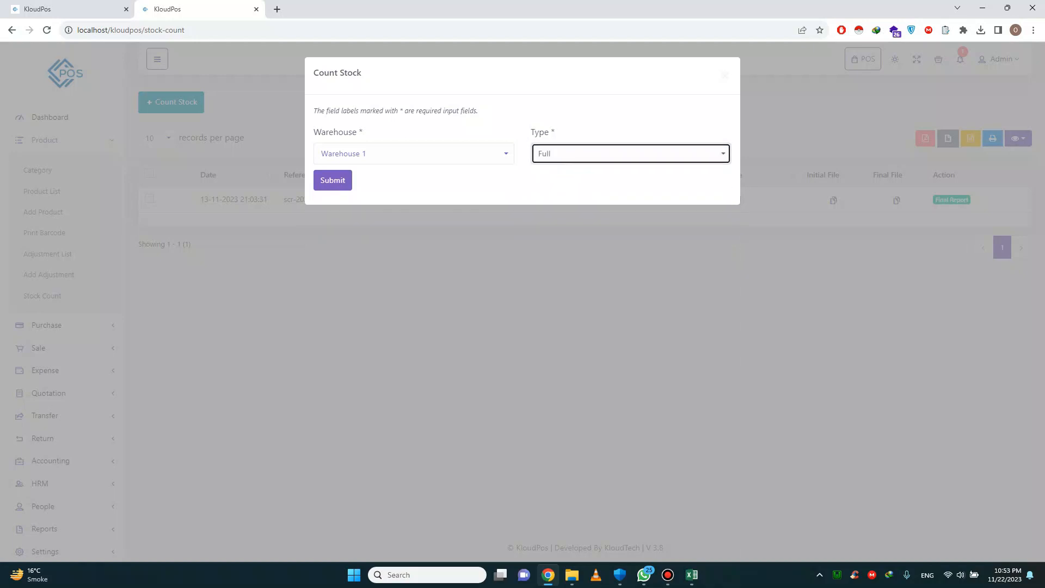
pyautogui.click(333, 179)
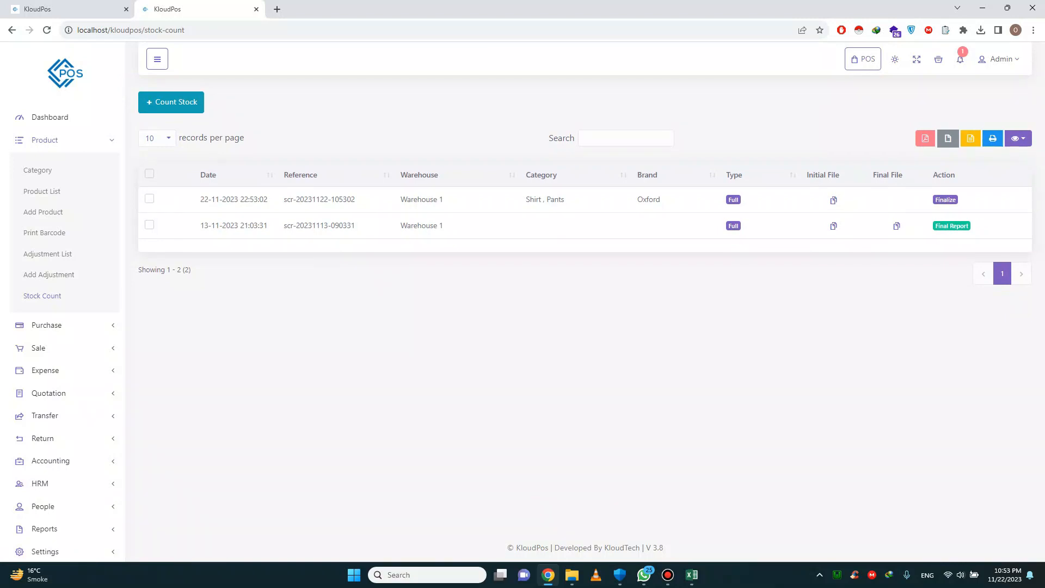
# Download the initial file of the new stock count and open 20231122-105302.csv in Excel
pyautogui.click(833, 200)
pyautogui.click(956, 53)
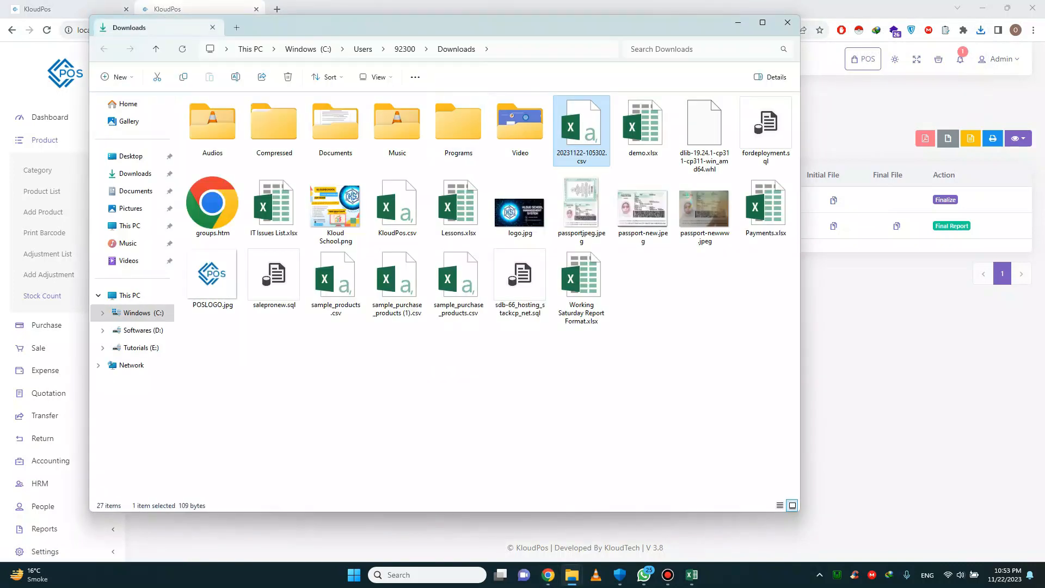
pyautogui.doubleClick(581, 128)
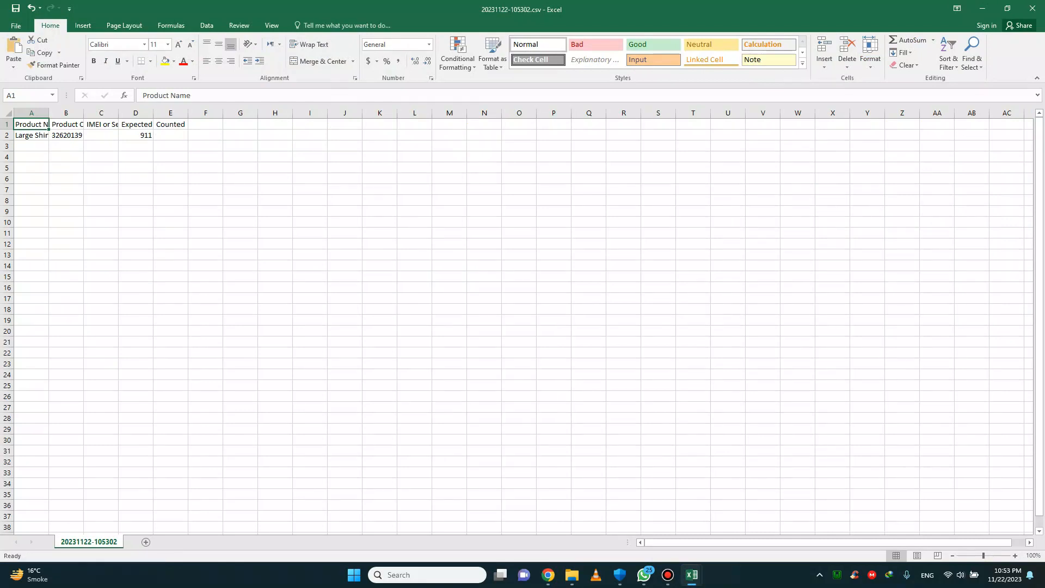
# Fit the widths of the Product Name, Product Code and IMEI or Serial Numbers columns to their contents
pyautogui.click(66, 135)
pyautogui.doubleClick(84, 113)
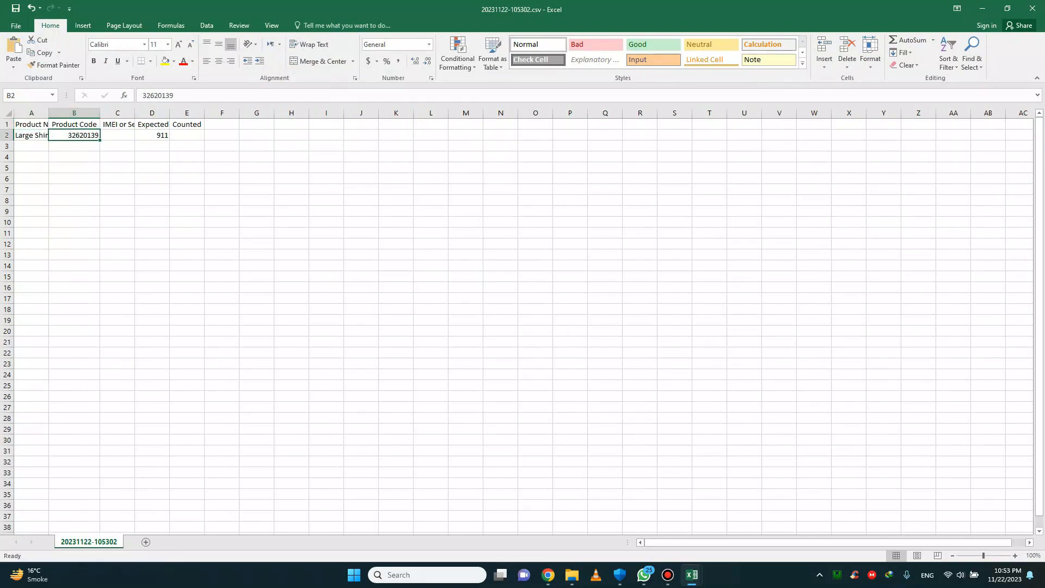
pyautogui.doubleClick(170, 114)
pyautogui.doubleClick(135, 113)
pyautogui.doubleClick(141, 113)
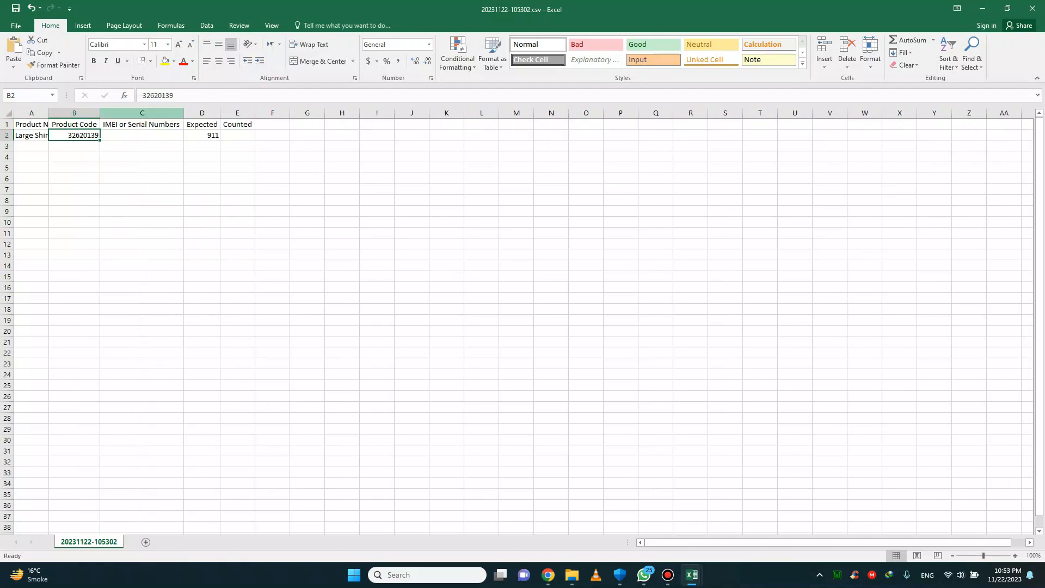
pyautogui.click(202, 135)
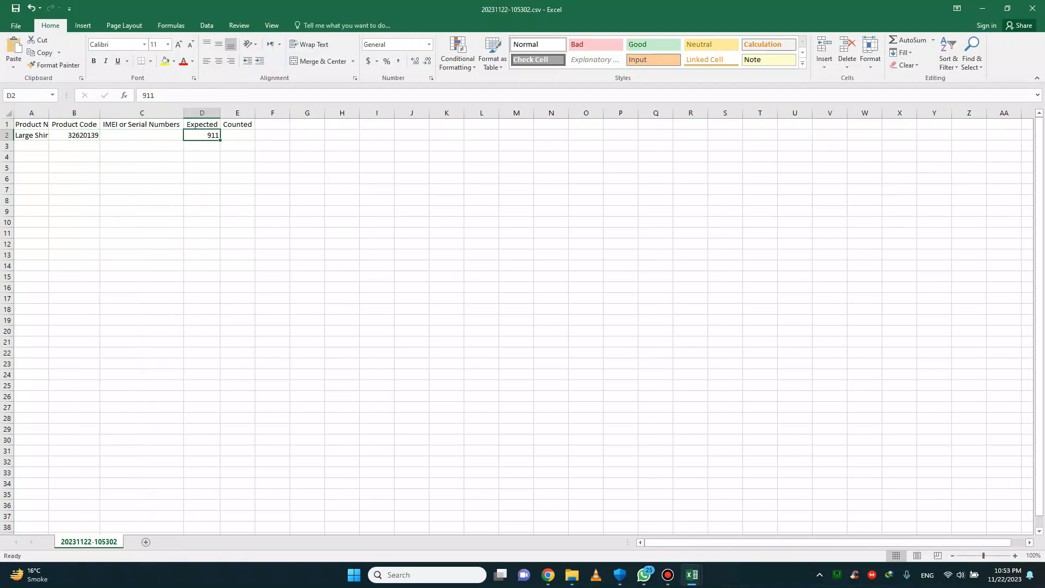
pyautogui.doubleClick(48, 114)
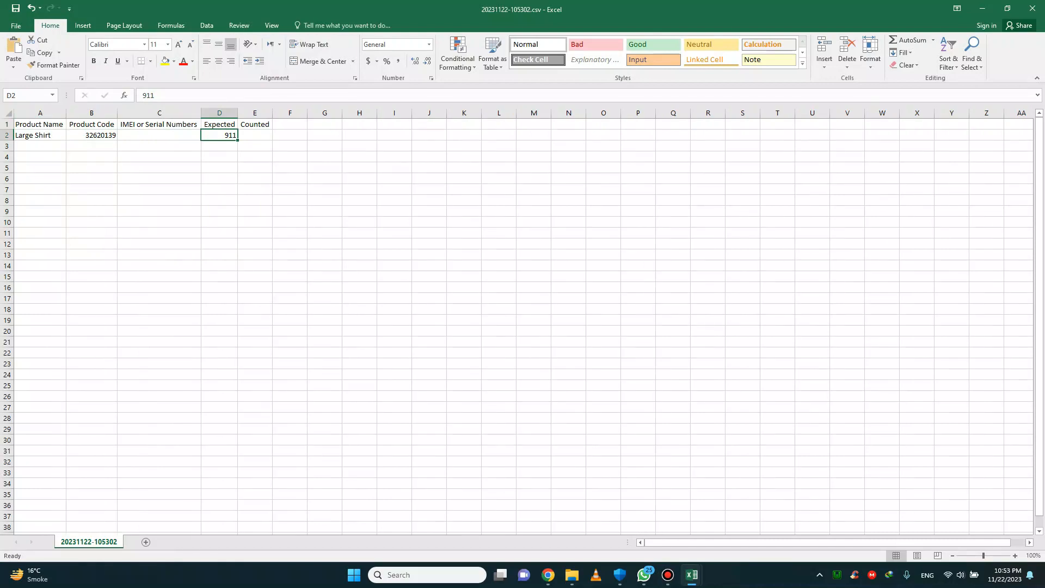
# Enter 900 as the counted quantity for Large Shirt, save the file in CSV format and close it
pyautogui.click(255, 135)
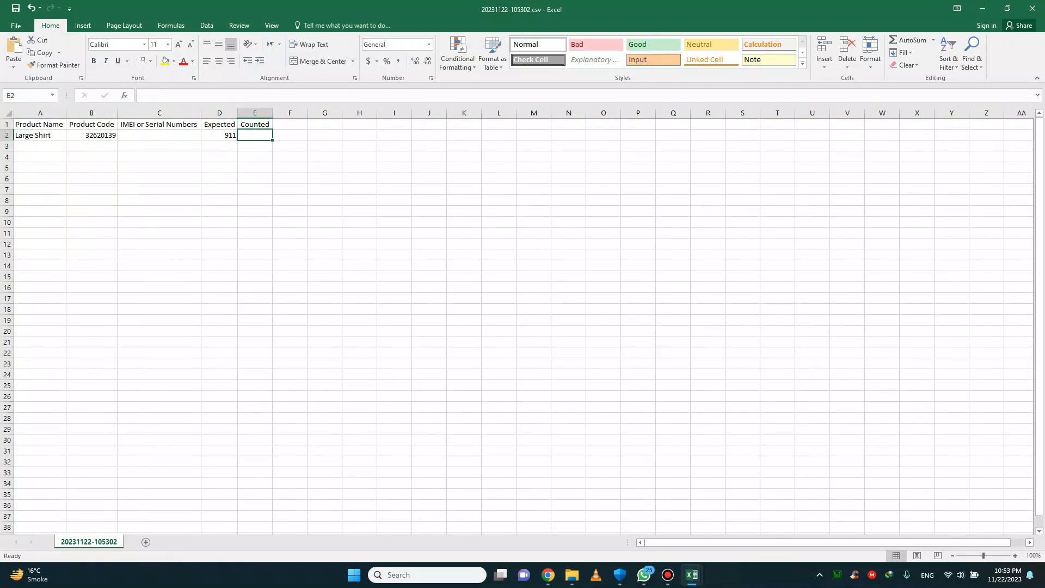
pyautogui.write('900')
pyautogui.hotkey('ctrl', 's')
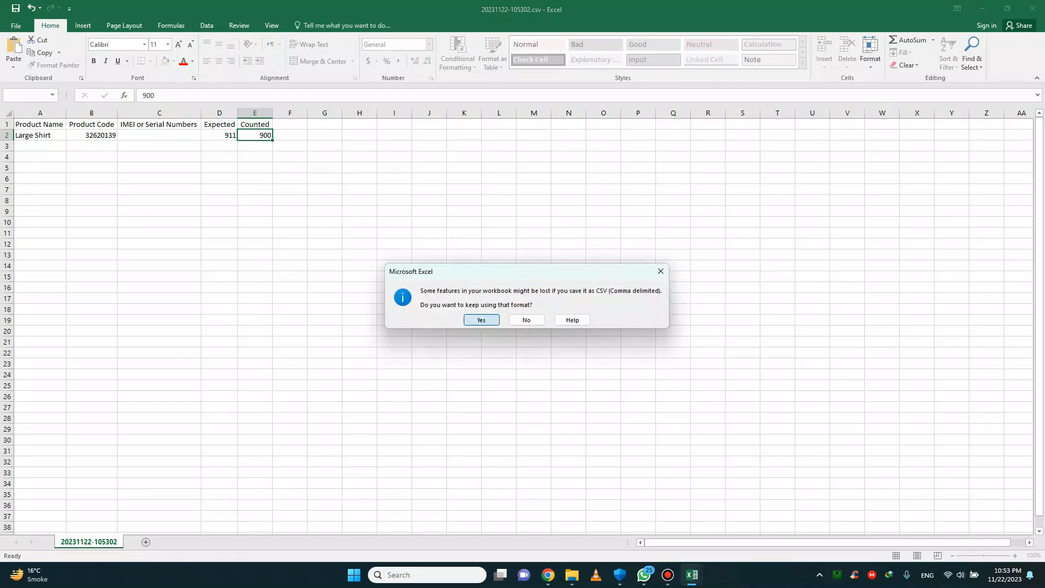
pyautogui.click(481, 320)
pyautogui.click(1033, 9)
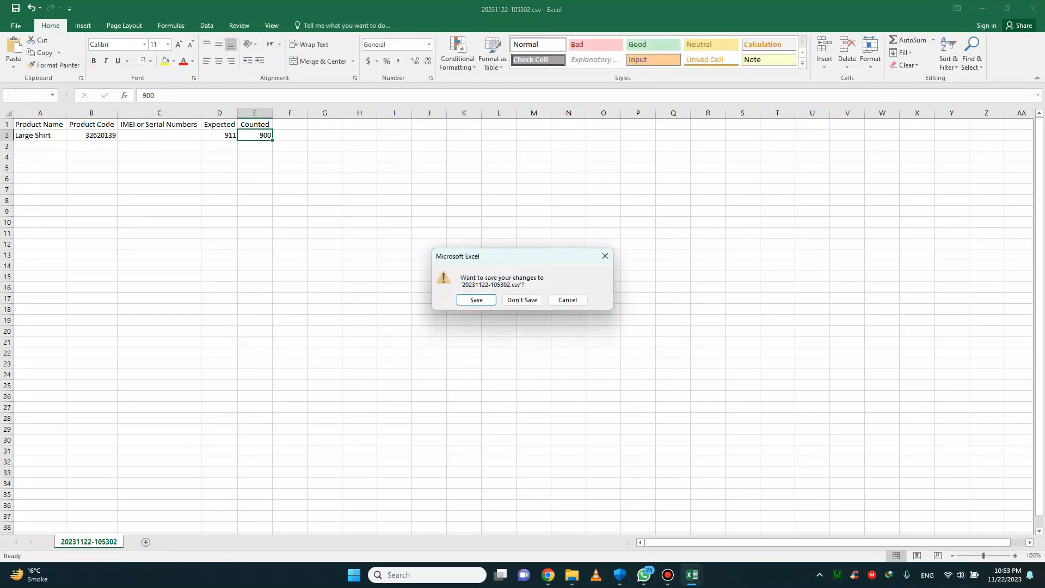
pyautogui.press('Return')
pyautogui.press('Return')
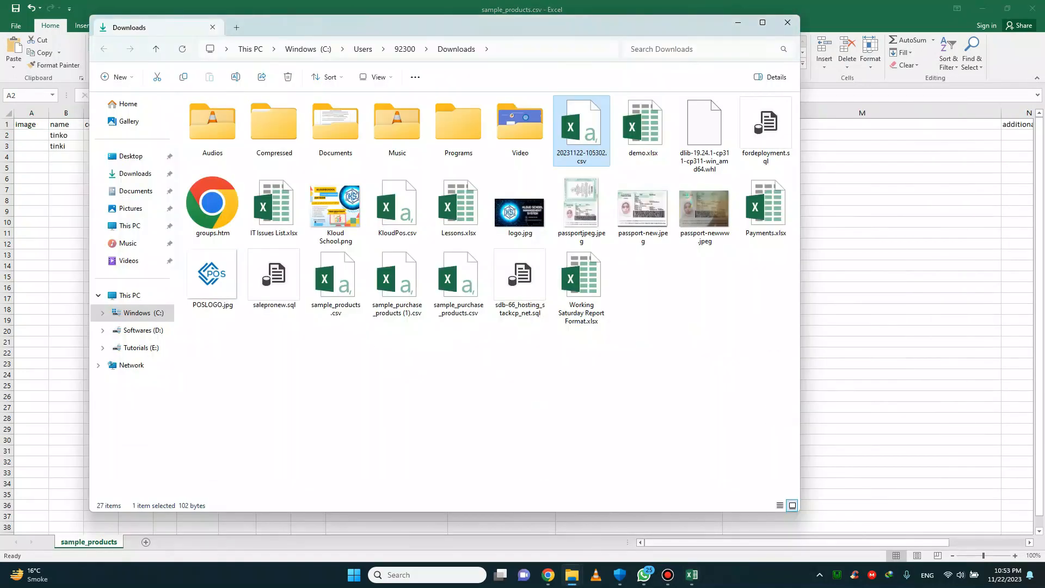
# Switch to KloudPos in the browser and choose 20231122-105302.csv as the upload for finalizing the Shirt and Pants stock count
pyautogui.hotkey('alt', 'Tab')
pyautogui.hotkey('alt', 'Tab')
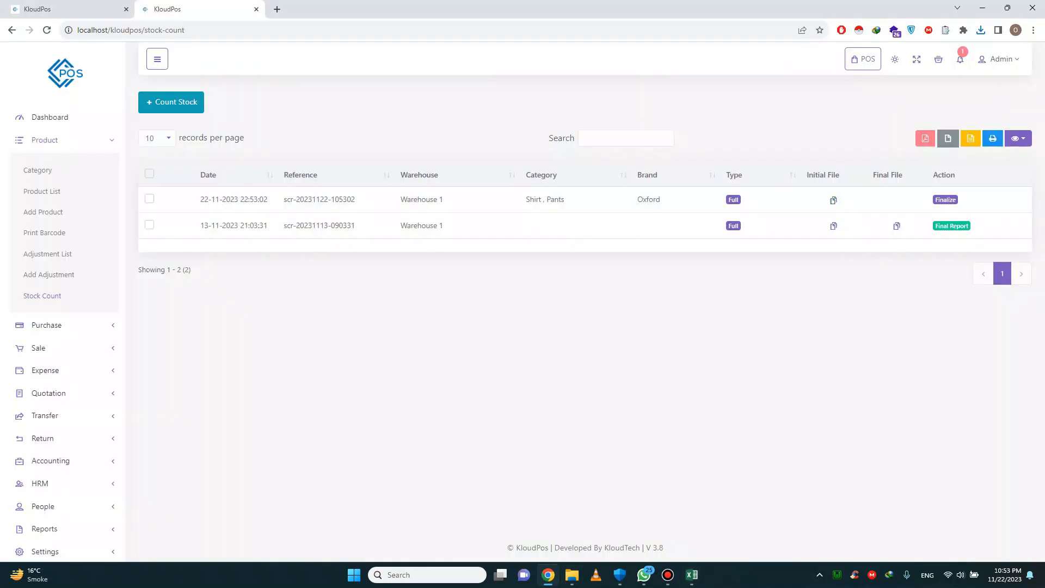
pyautogui.click(946, 200)
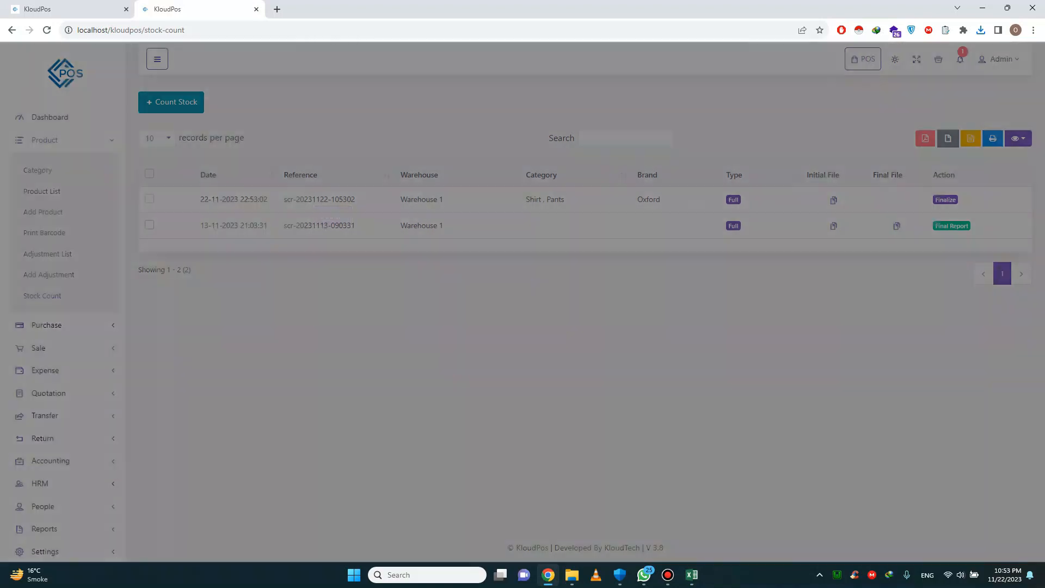
pyautogui.click(347, 154)
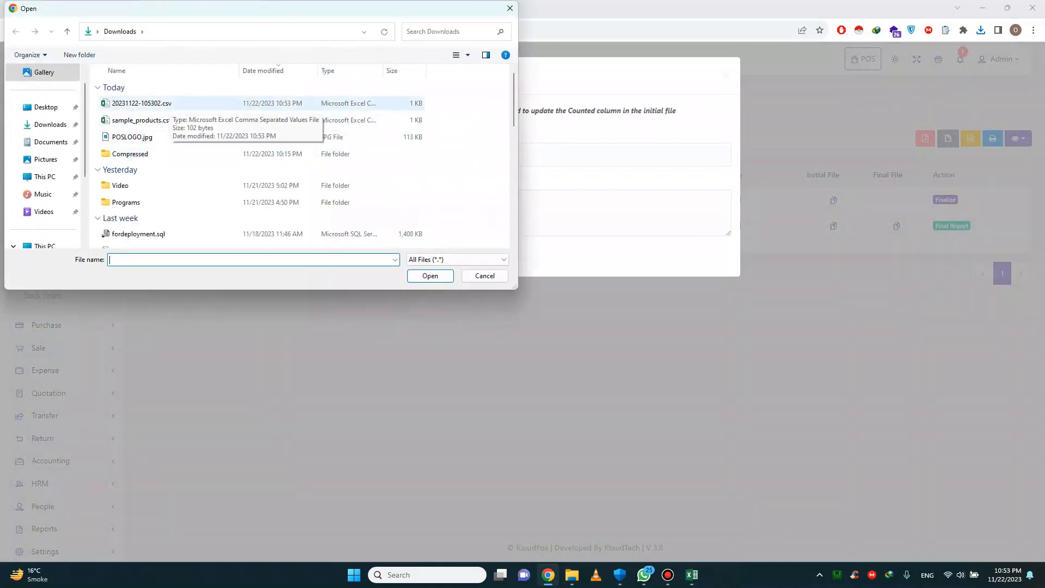
pyautogui.click(170, 103)
pyautogui.click(430, 276)
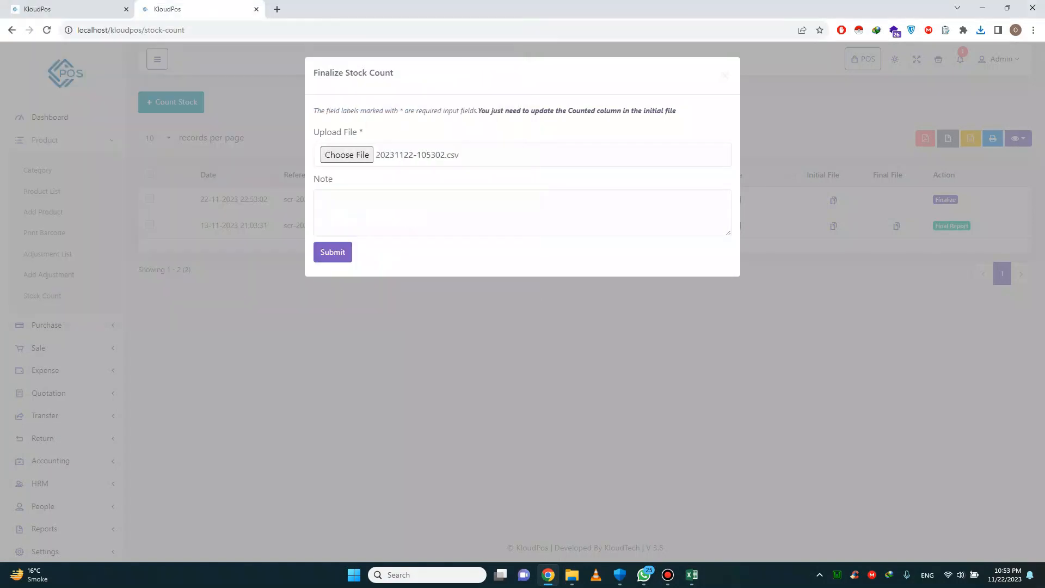
# Add the note "Stock count done" and submit the stock count finalization
pyautogui.click(425, 212)
pyautogui.write('sTO')
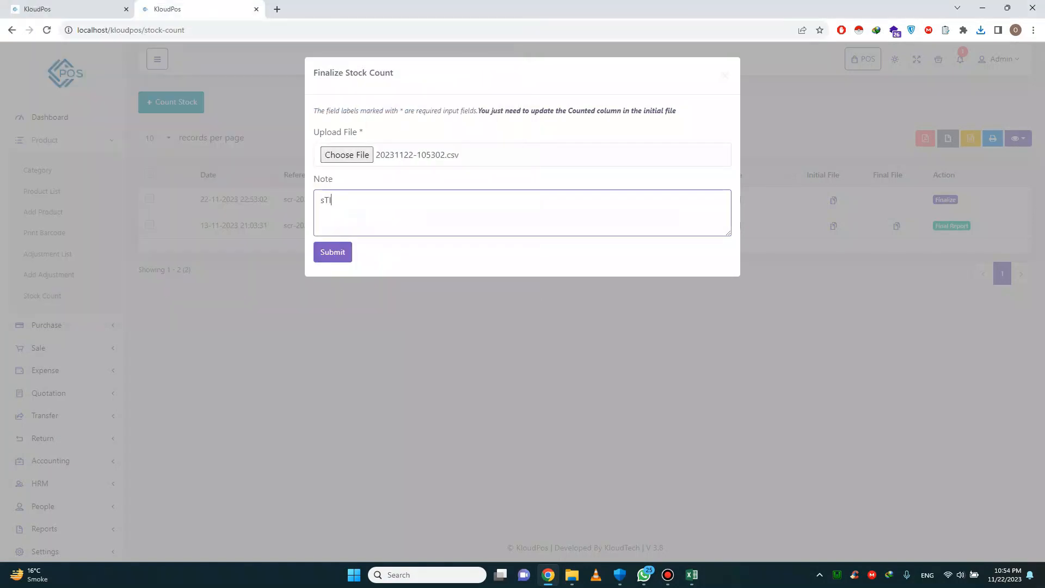
pyautogui.press('BackSpace')
pyautogui.press('BackSpace')
pyautogui.press('BackSpace')
pyautogui.write('Stock count done')
pyautogui.click(333, 252)
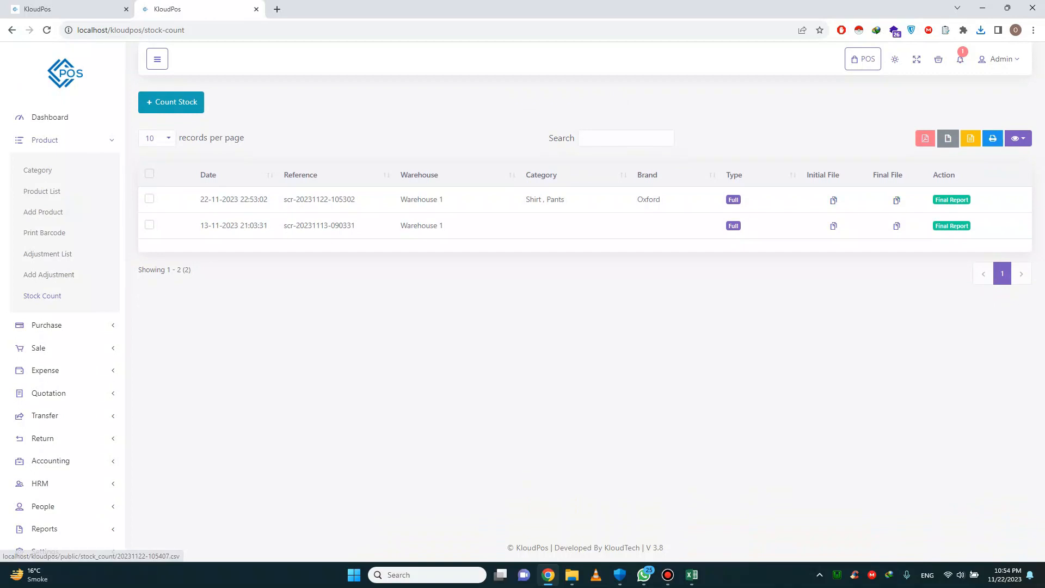
# Open the final report of the Shirt and Pants stock count, download its final file and close the report
pyautogui.click(952, 199)
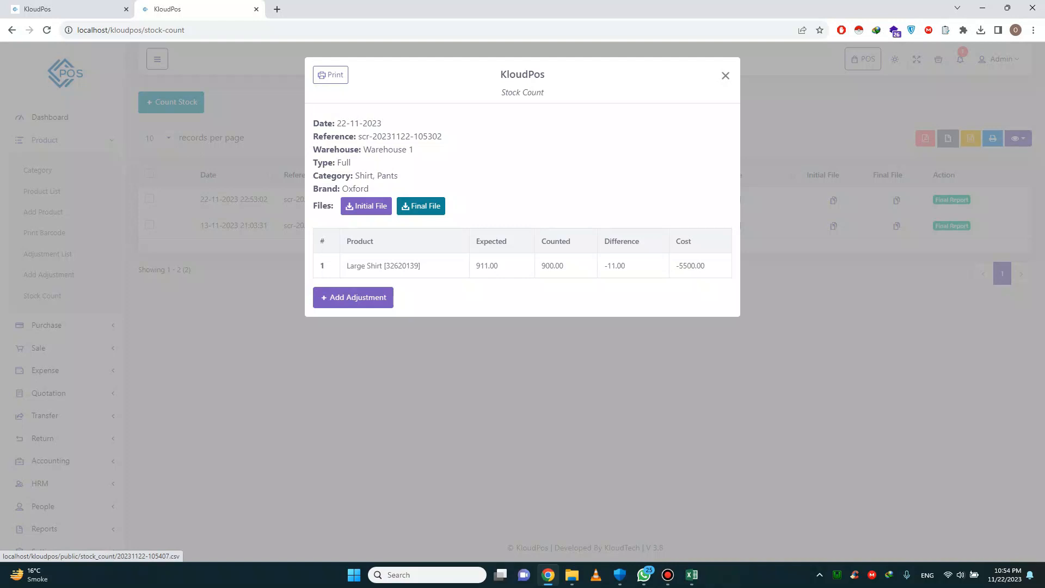
pyautogui.click(421, 205)
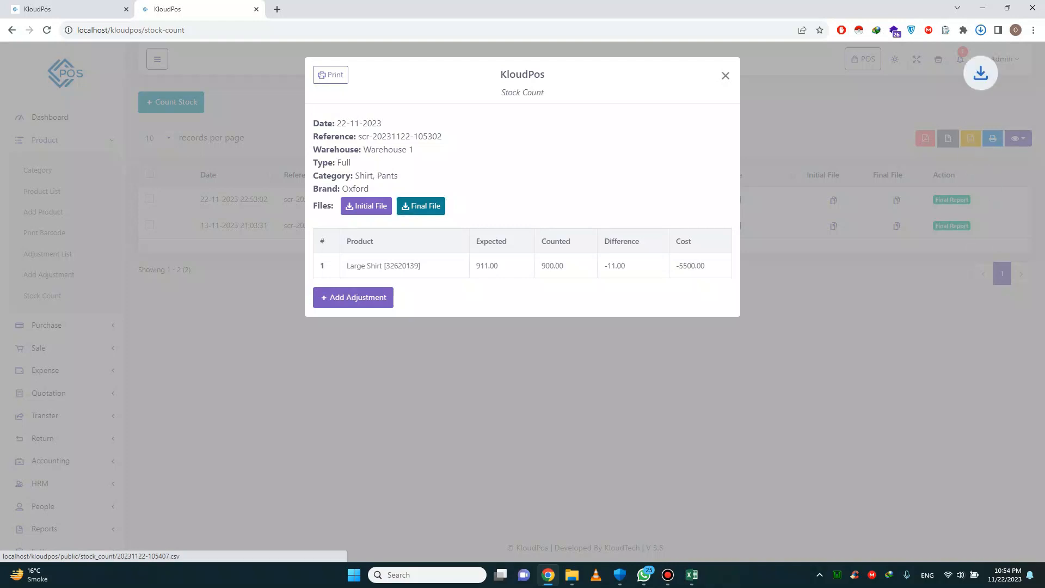
pyautogui.click(725, 76)
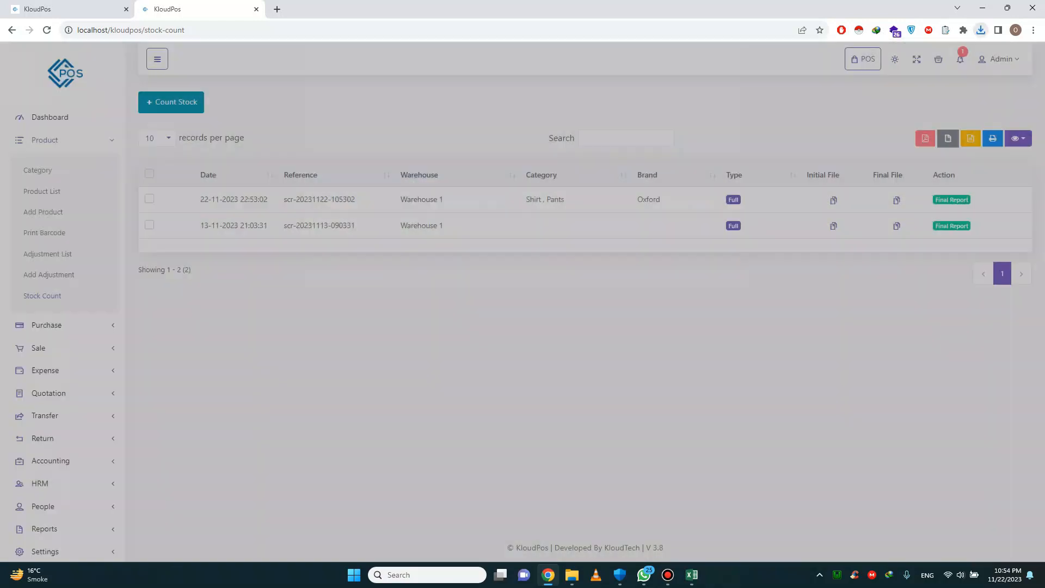